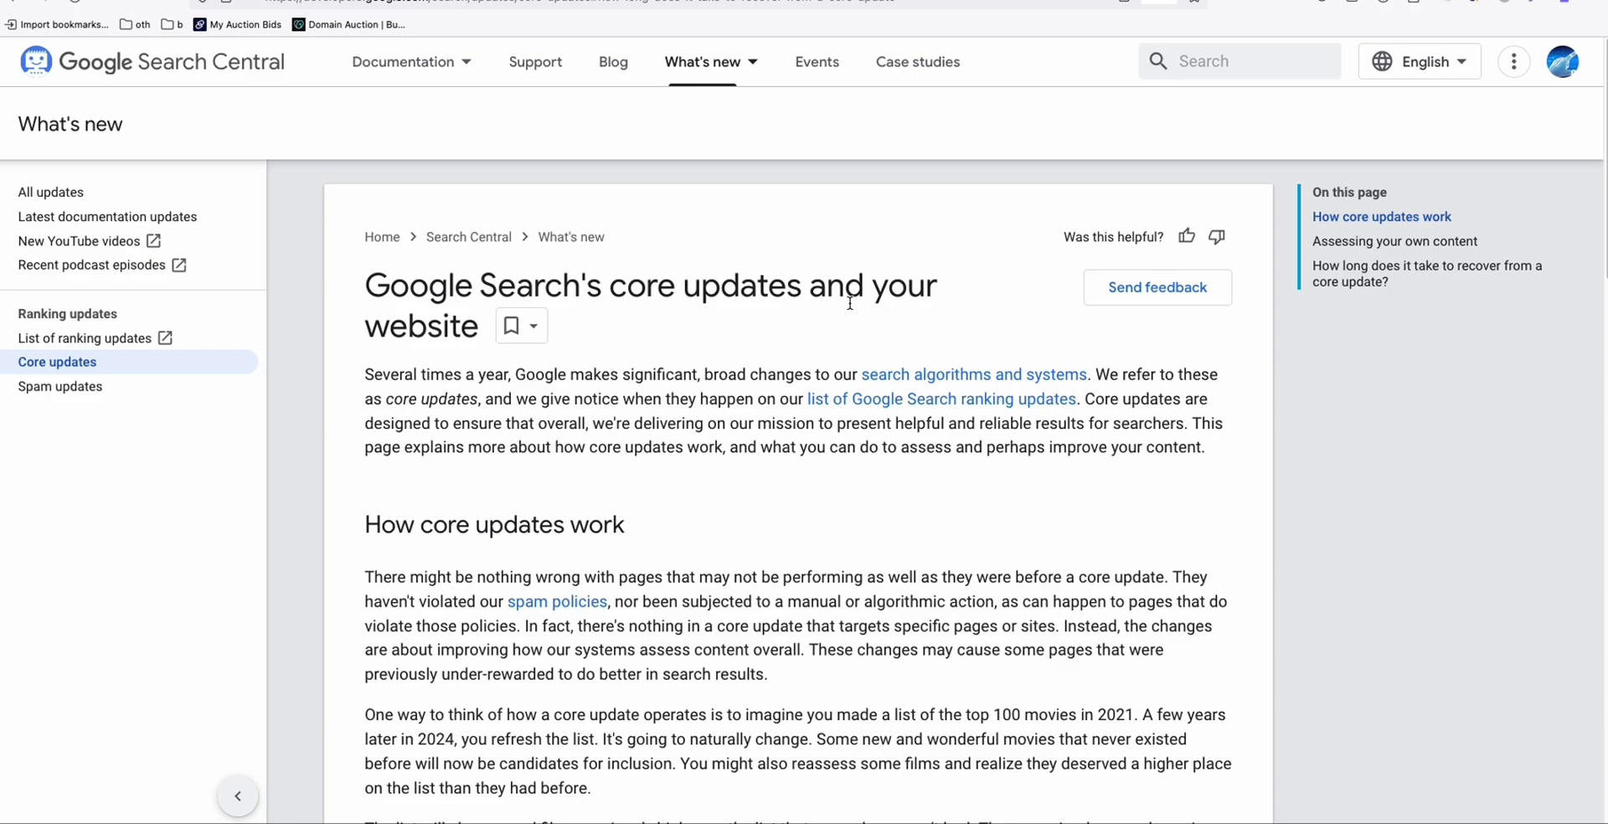
Step: Read the self-assessment questions in Google's people-first content guide, then move over to the ChatGPT conversation
scroll(754, 374, down, 1)
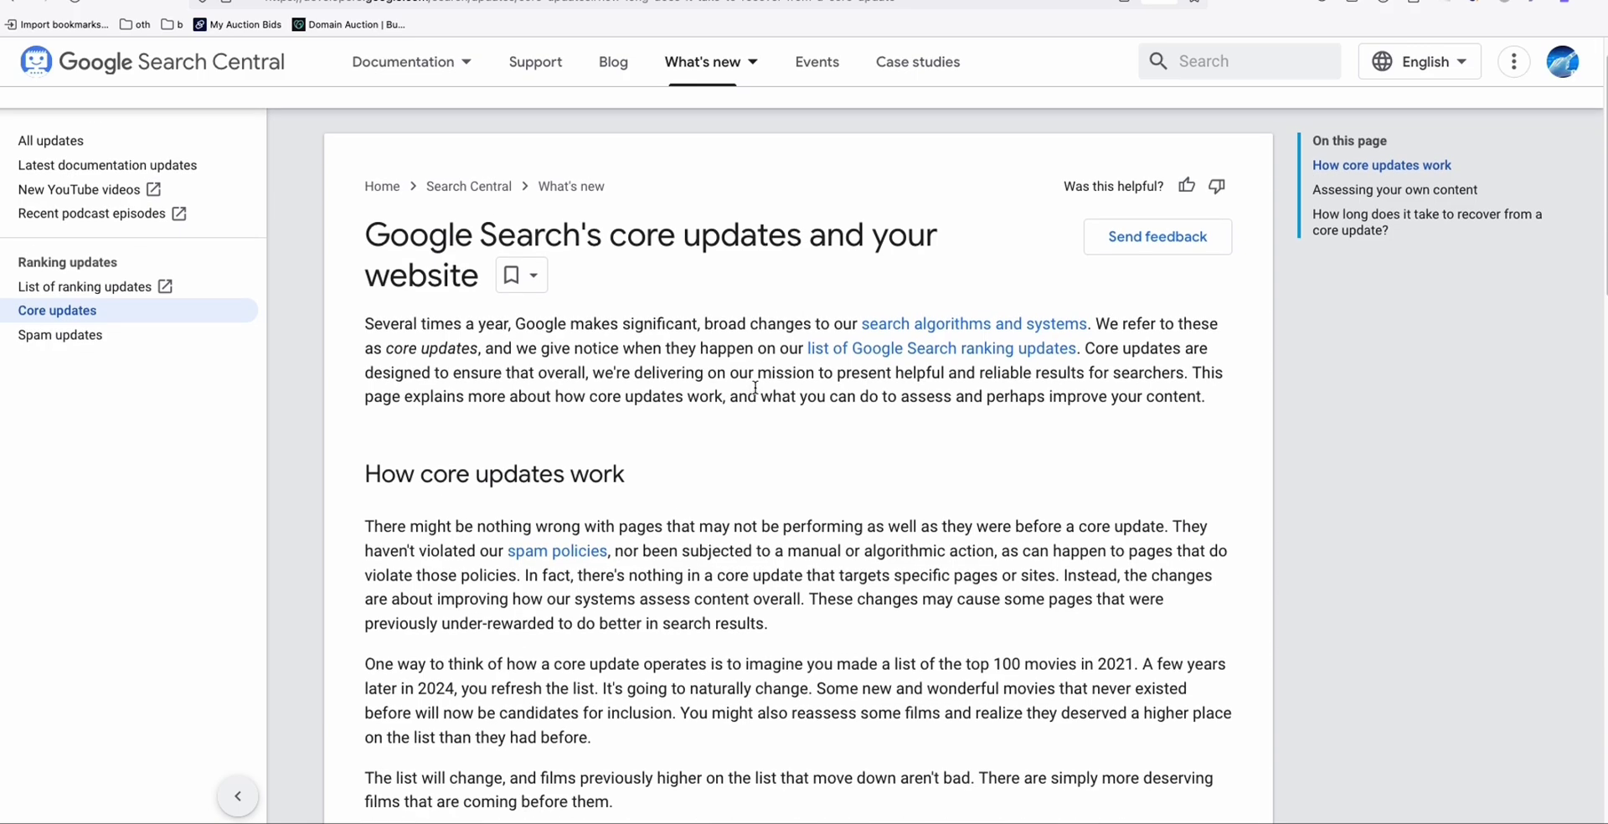
scroll(833, 440, down, 1)
scroll(833, 440, down, 2)
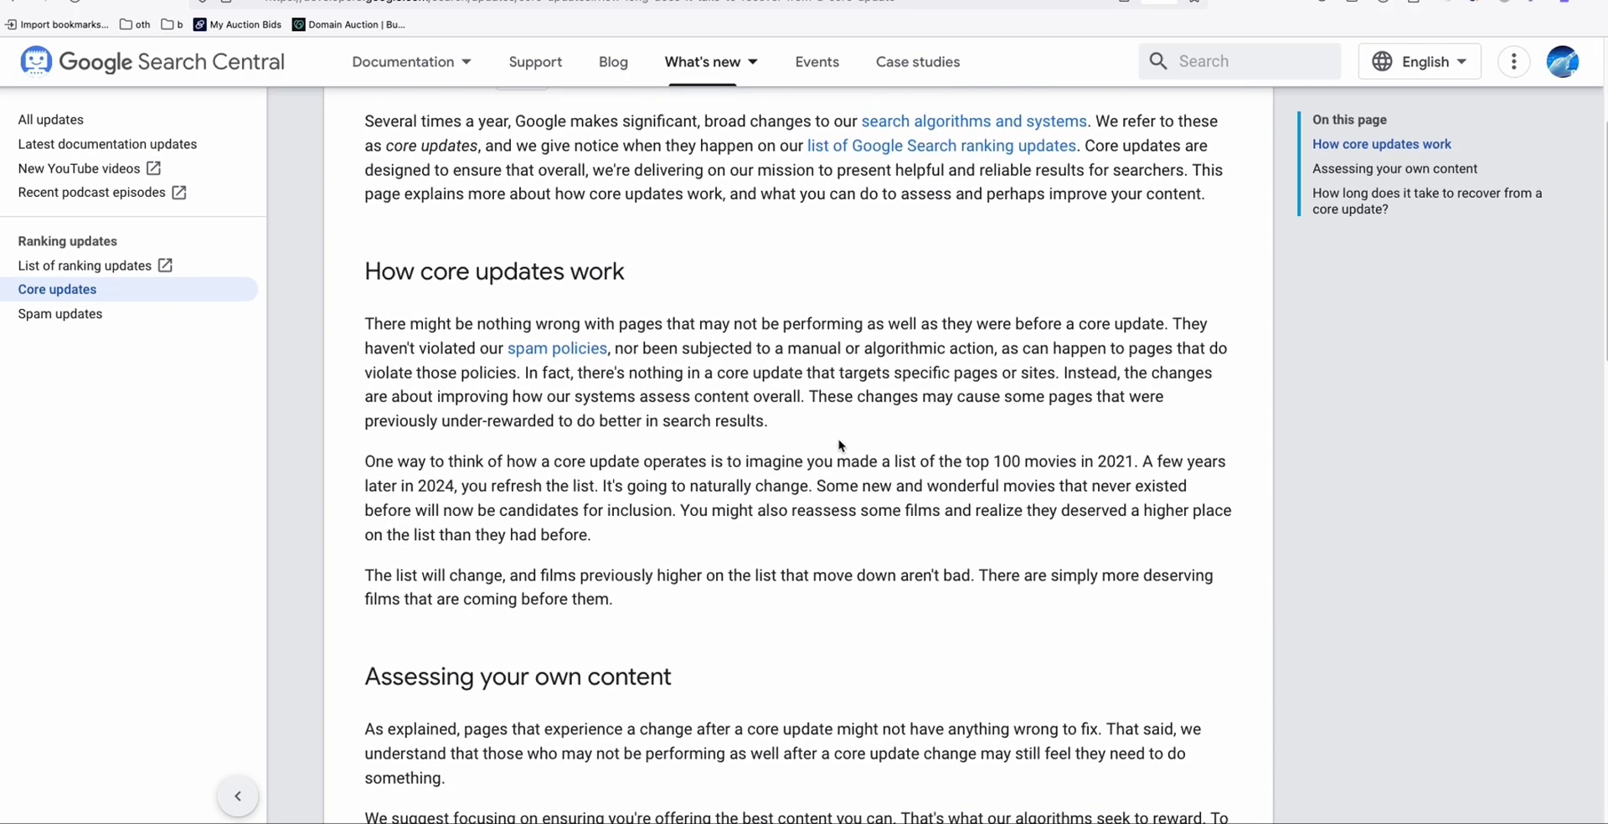
scroll(841, 450, down, 3)
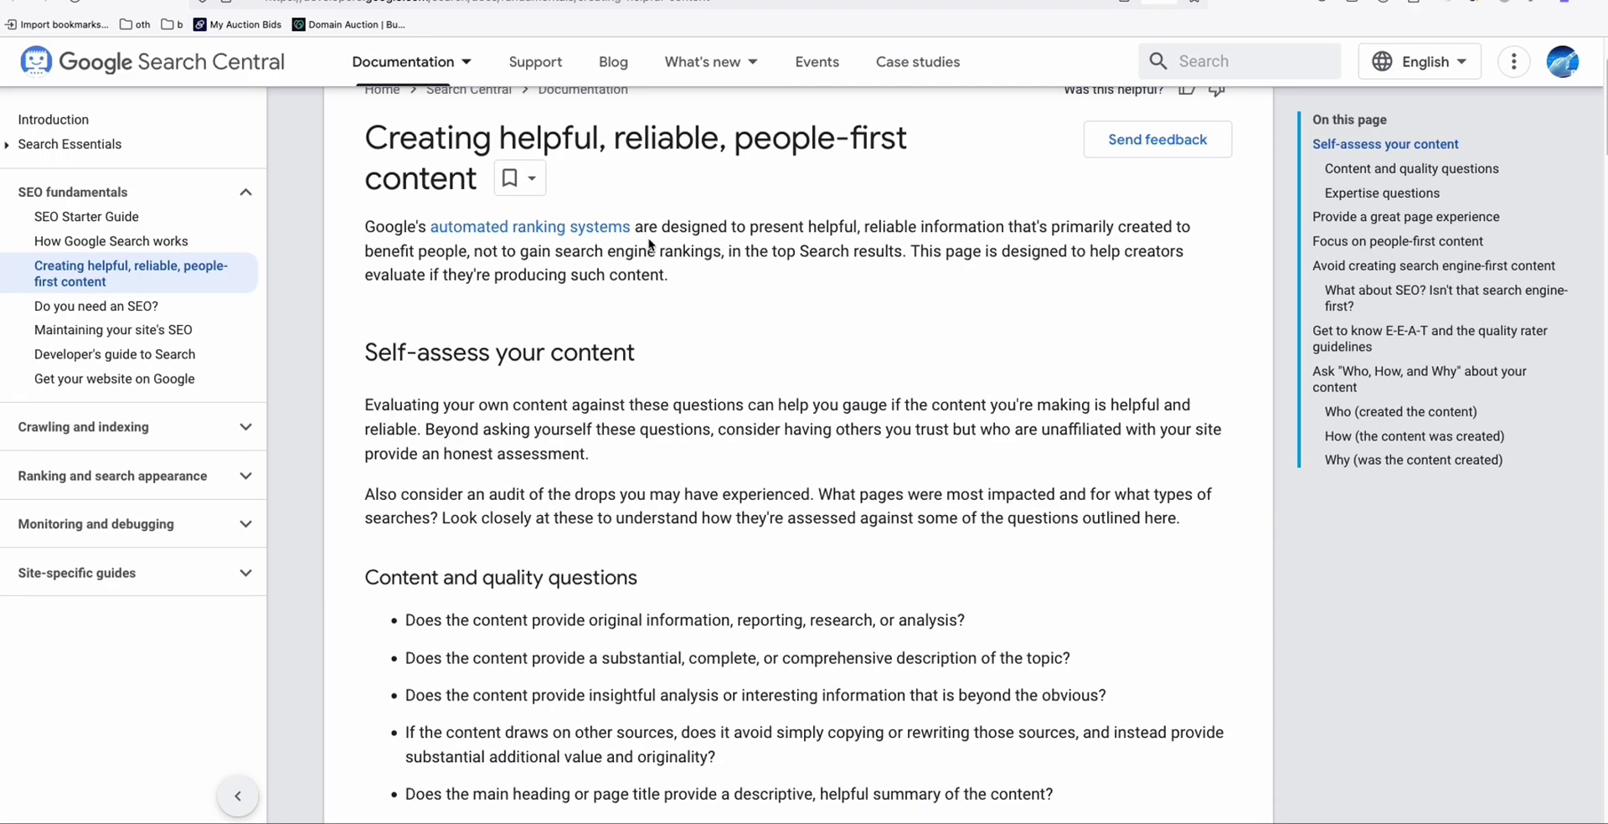
mouse_move(591, 353)
scroll(704, 361, down, 3)
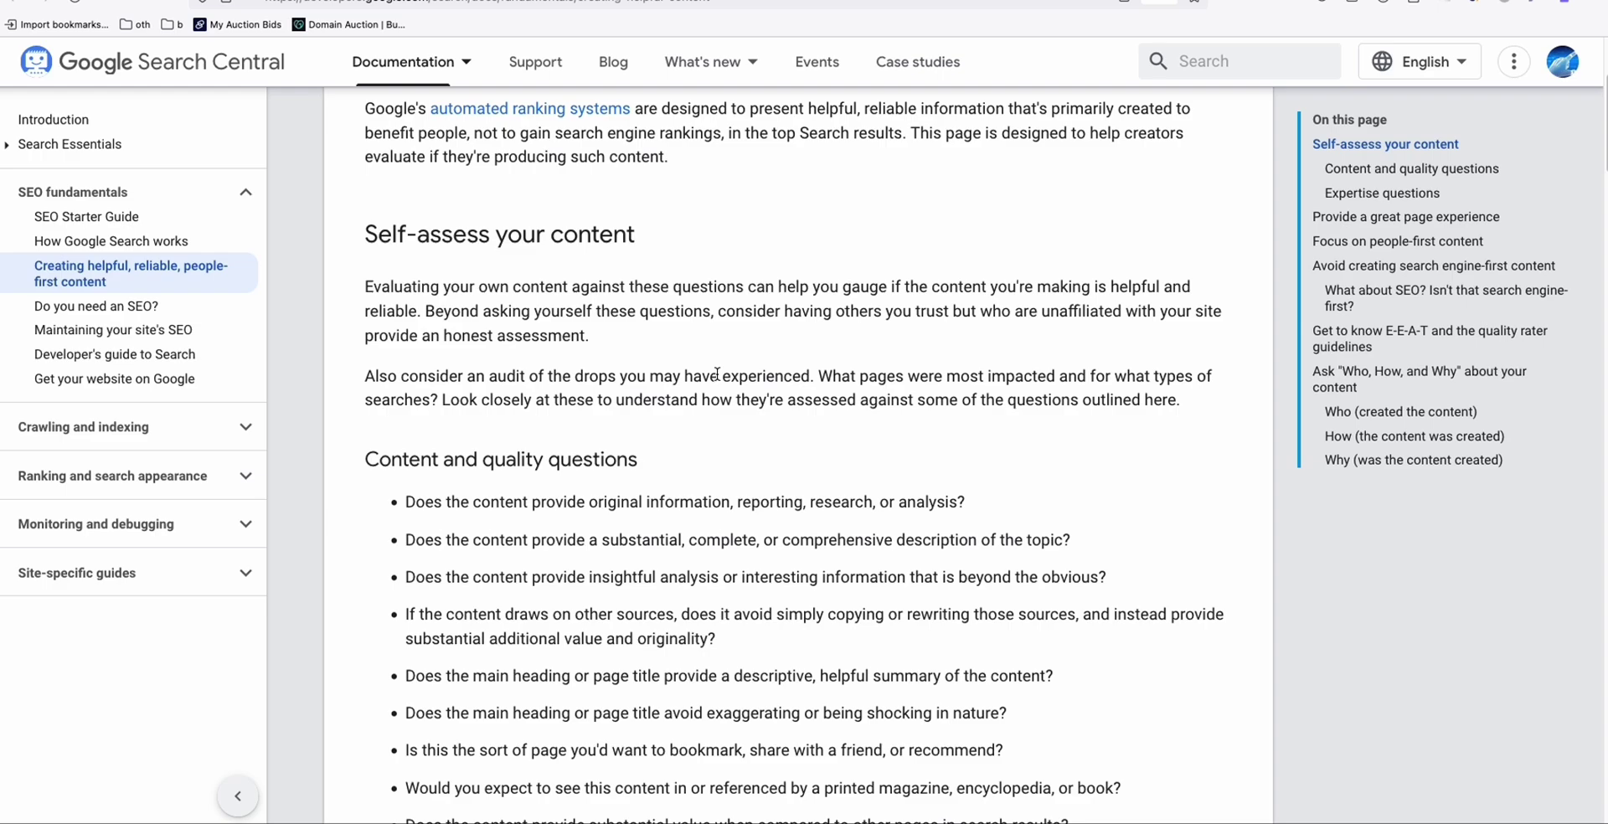
scroll(716, 373, down, 2)
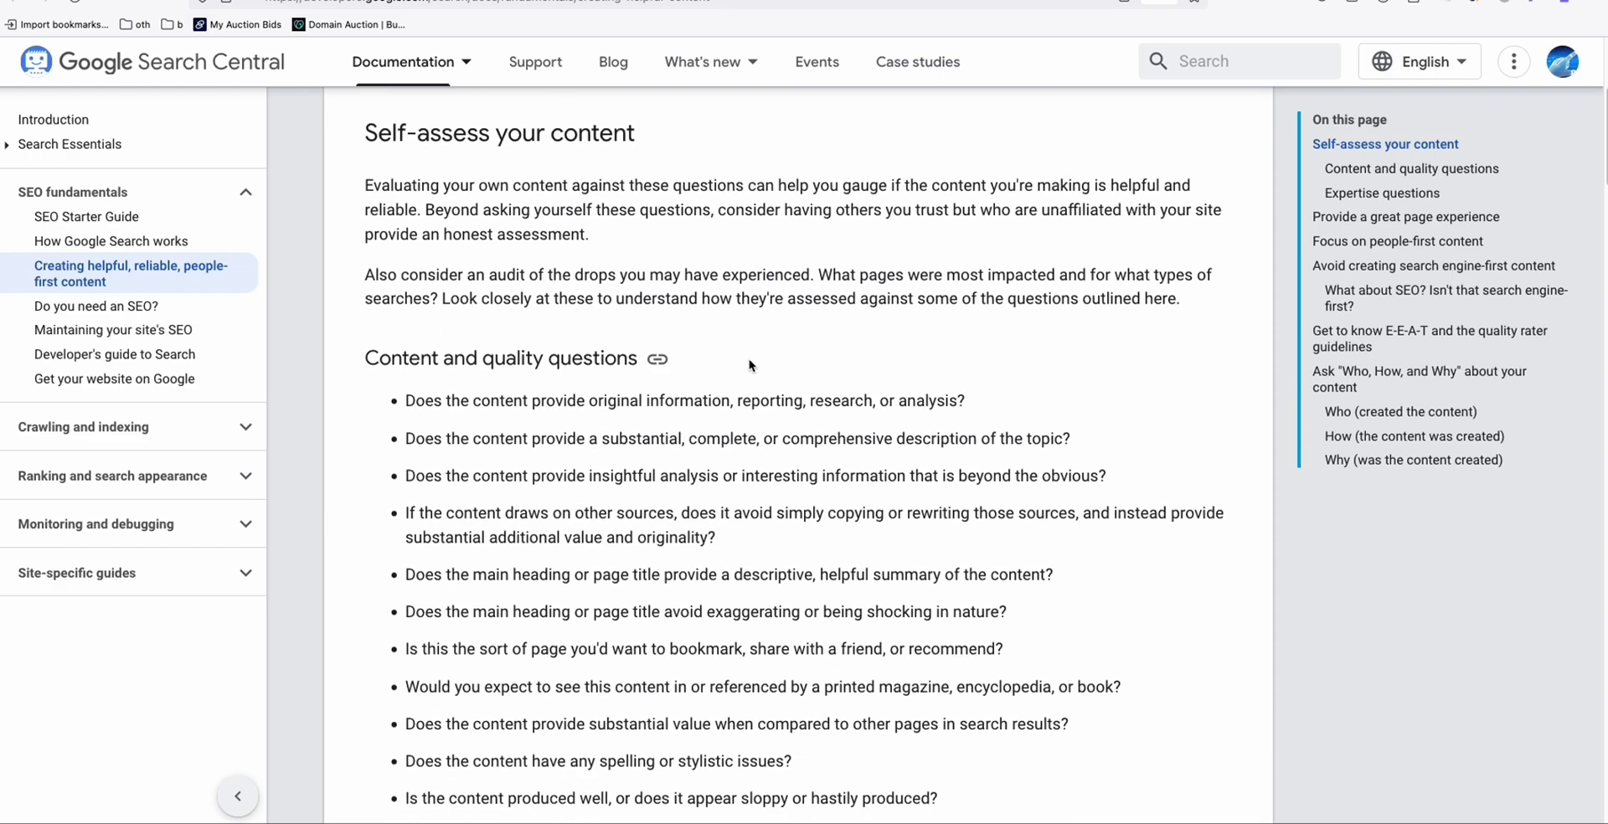
scroll(752, 373, down, 1)
scroll(757, 385, down, 1)
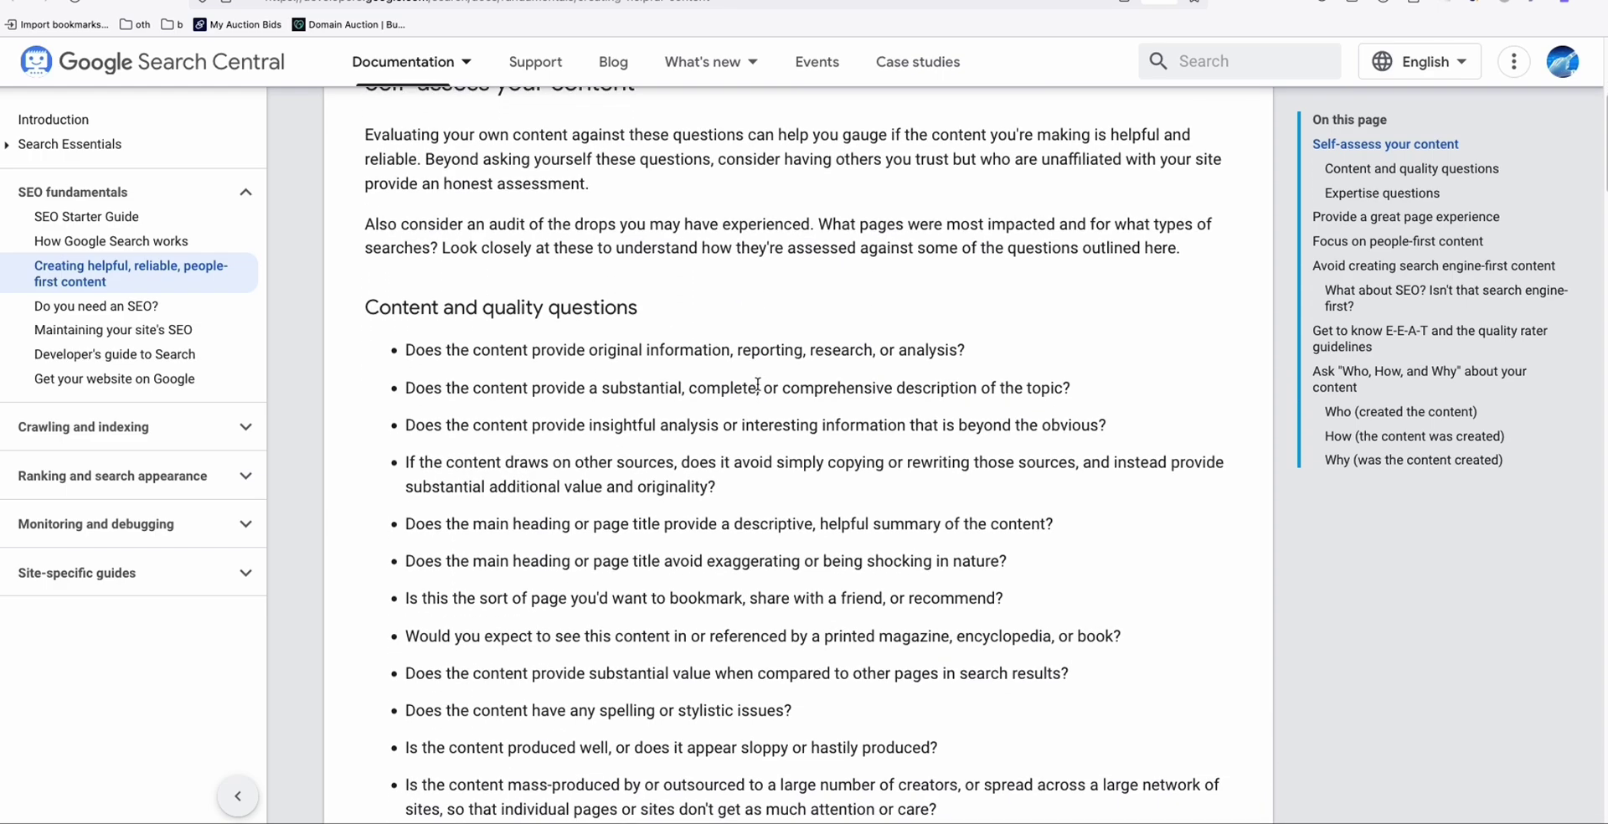
scroll(757, 384, down, 1)
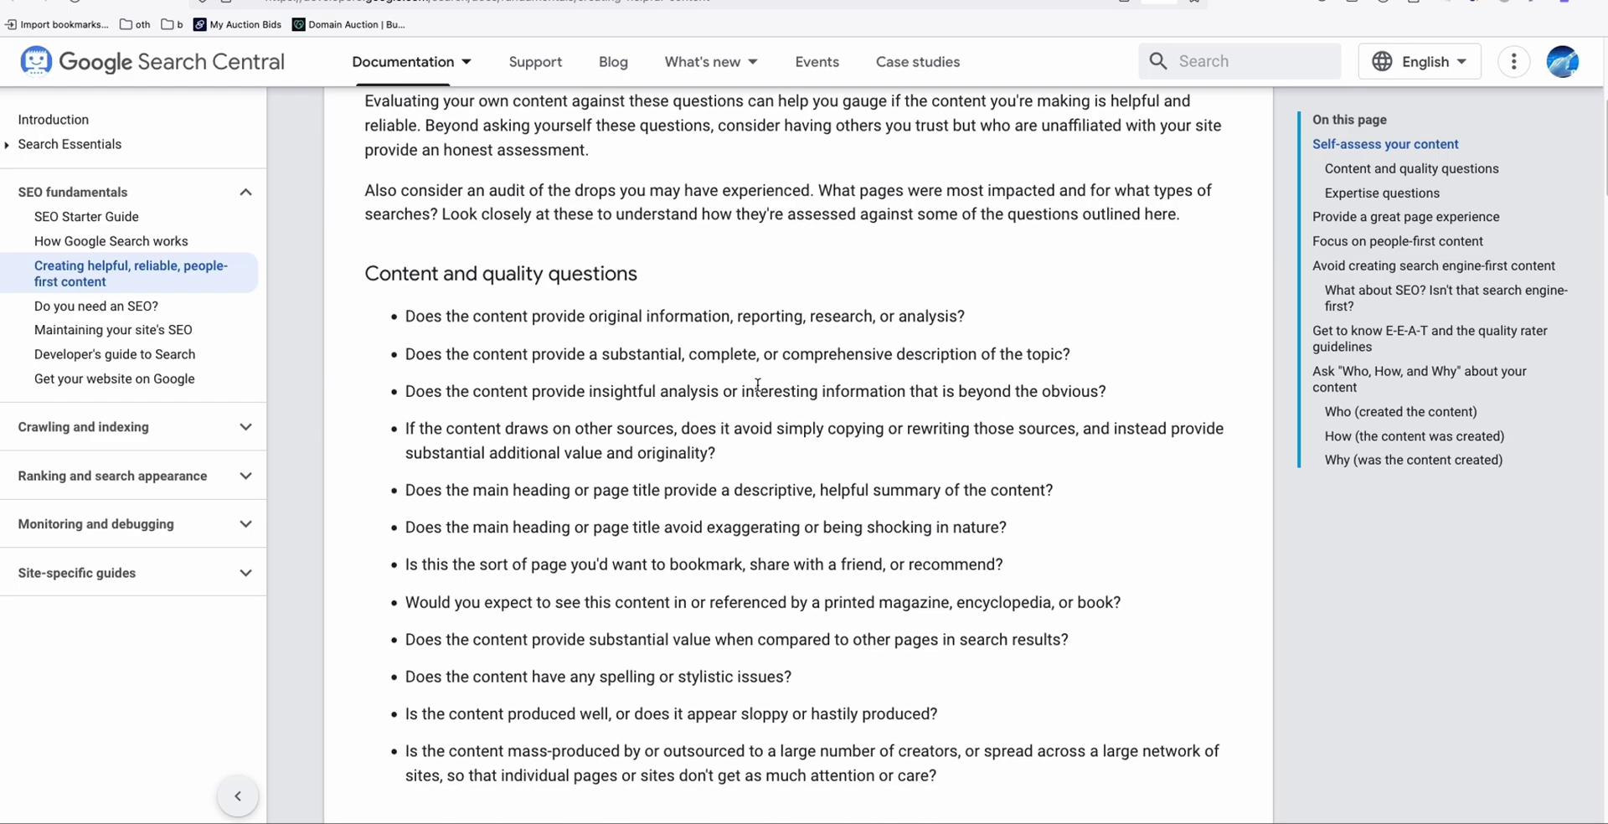
scroll(757, 384, down, 1)
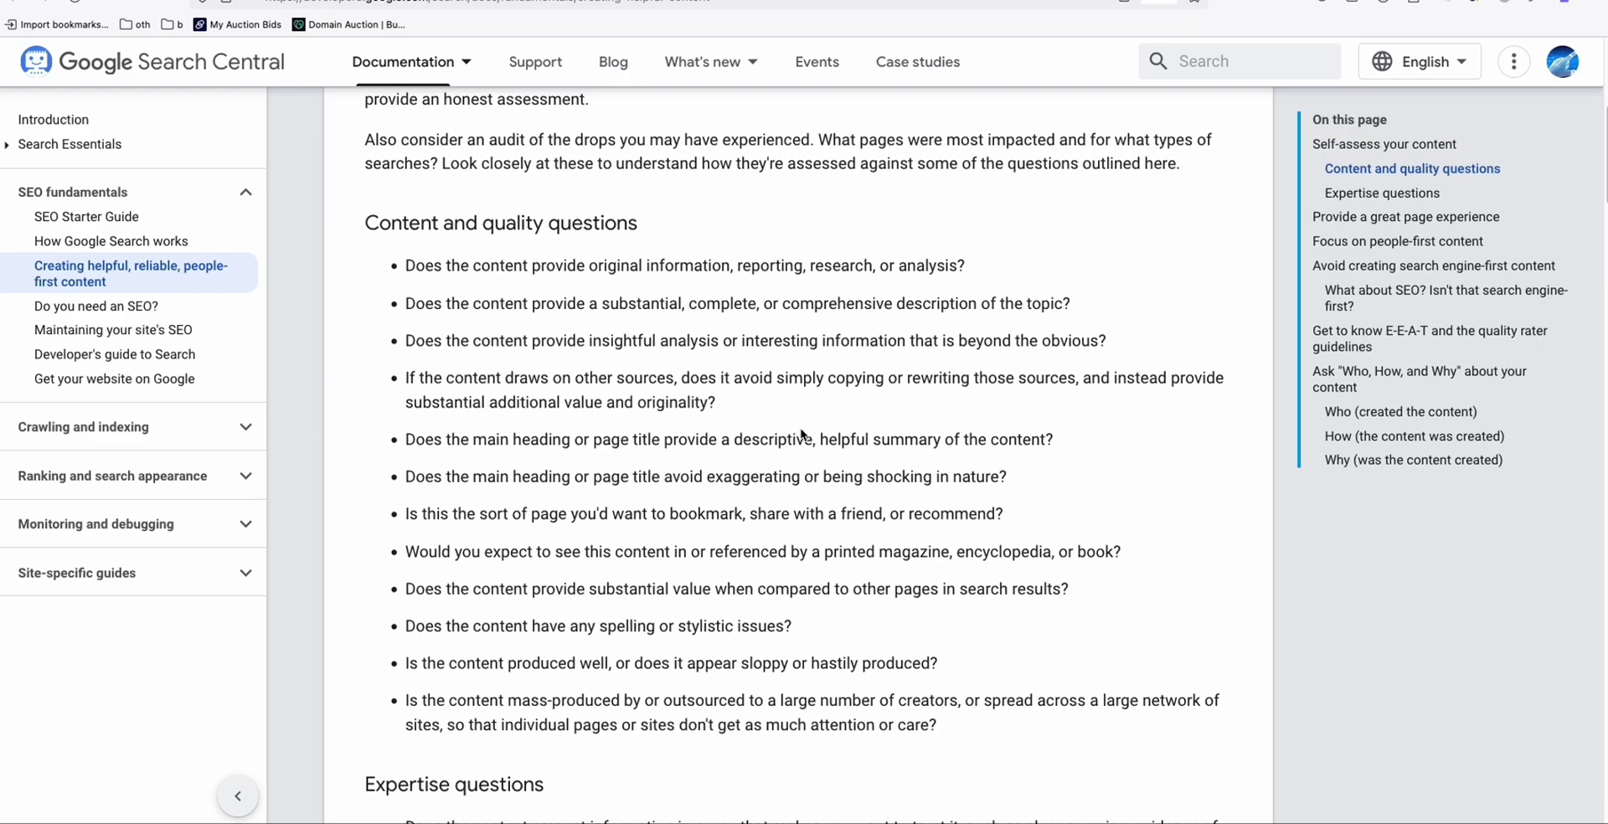
scroll(805, 436, down, 4)
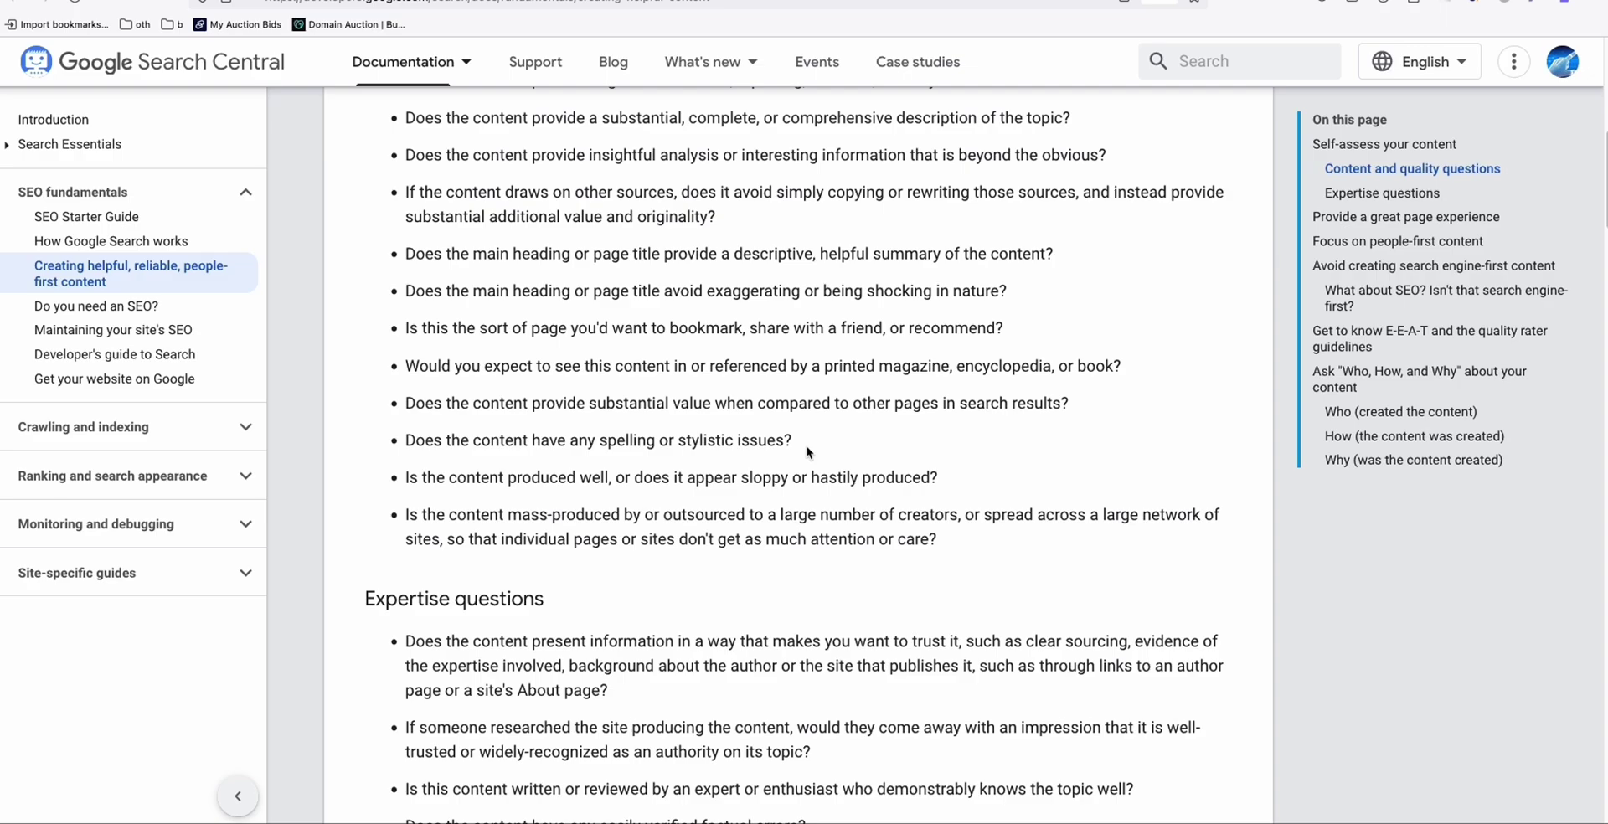
scroll(808, 456, up, 1)
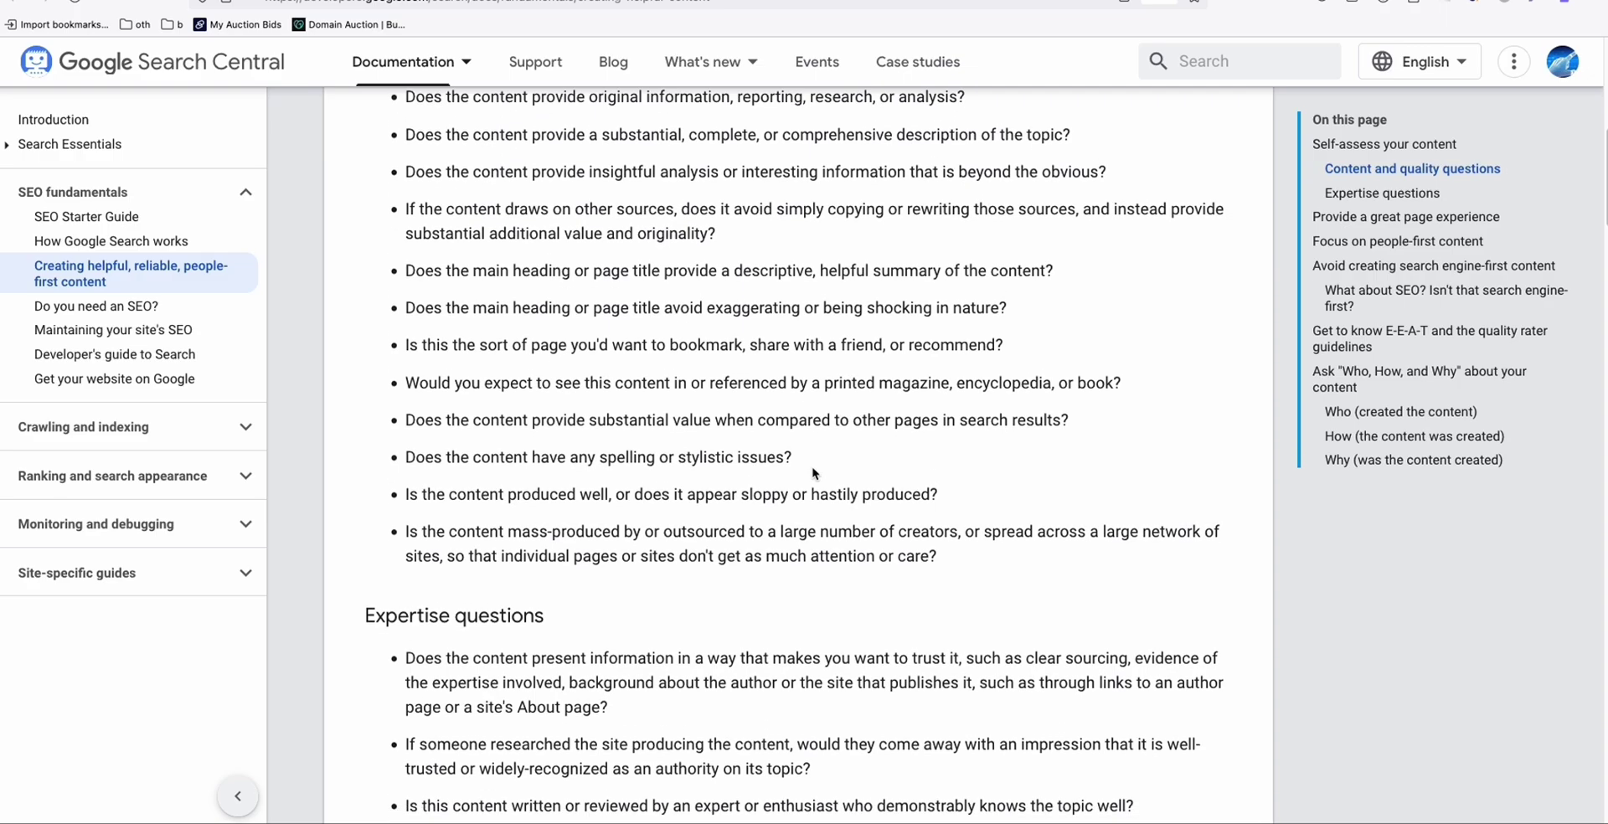
scroll(811, 475, up, 3)
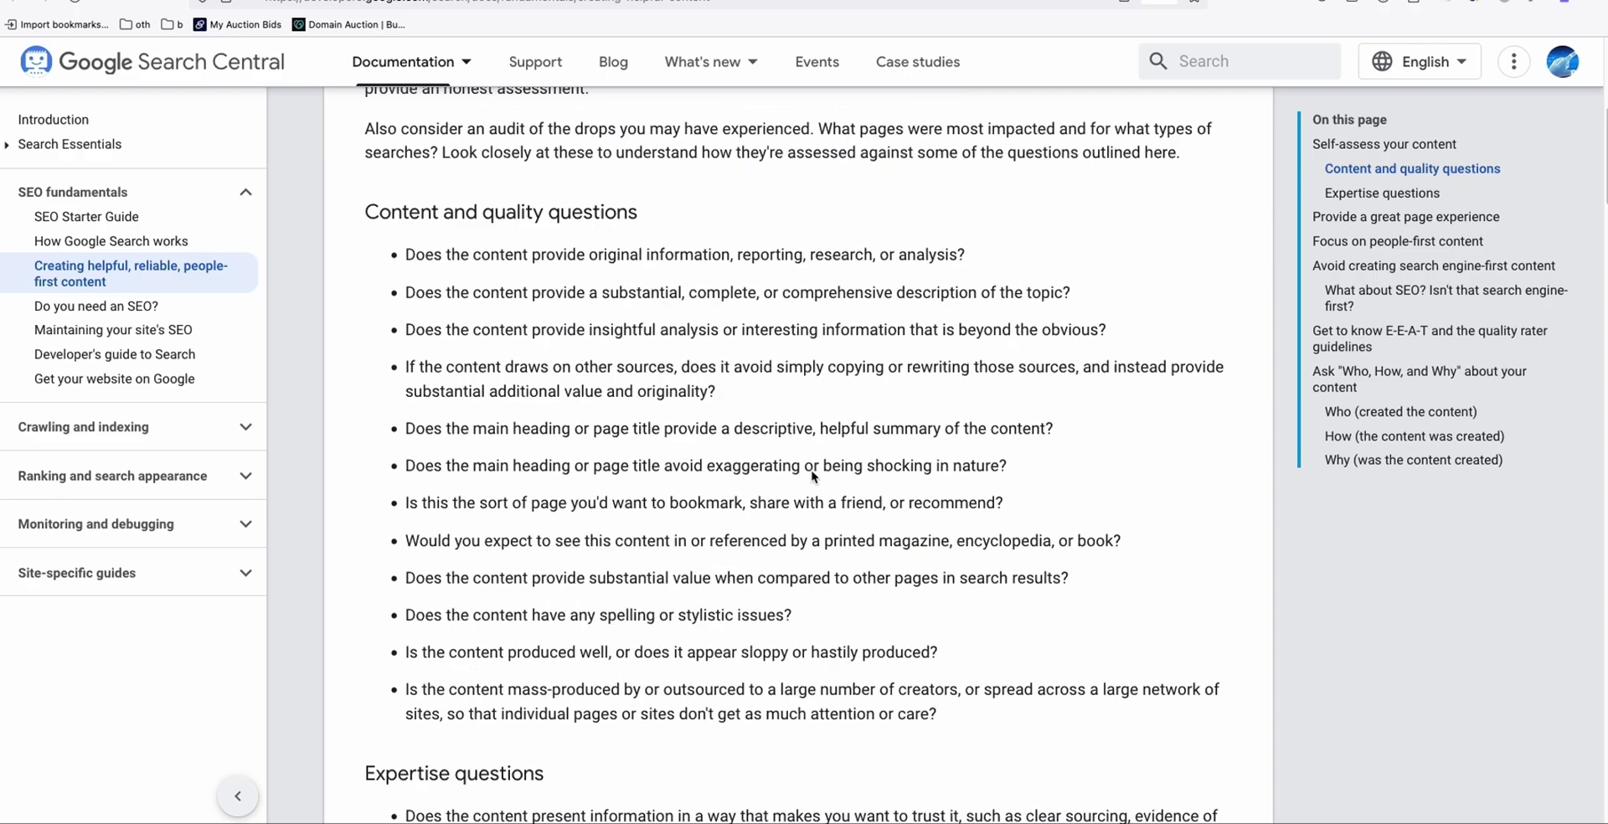
scroll(811, 476, up, 10)
scroll(655, 495, down, 5)
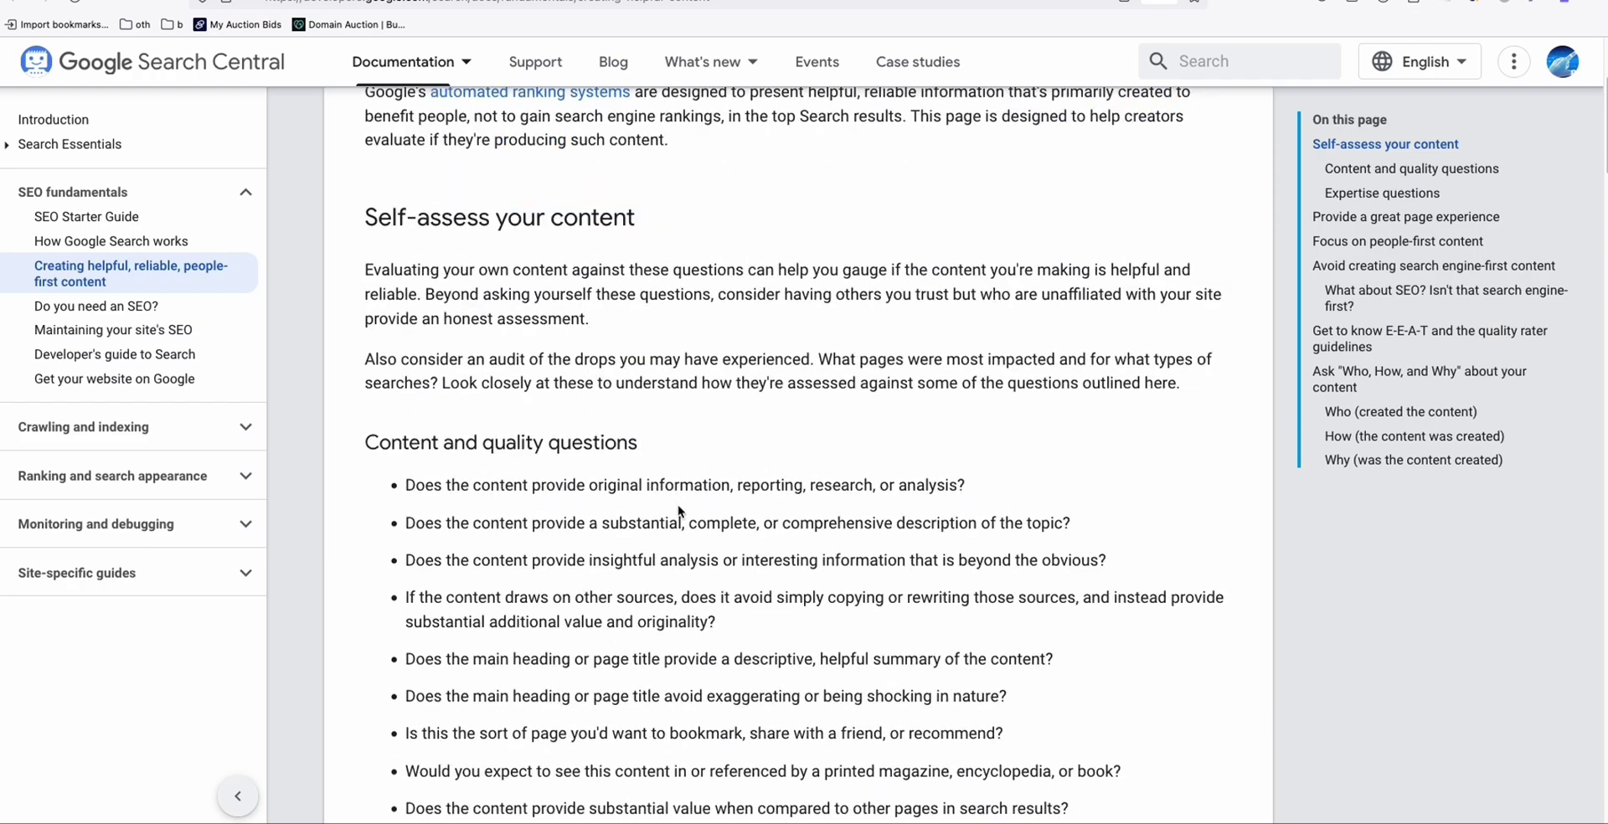
scroll(679, 511, up, 2)
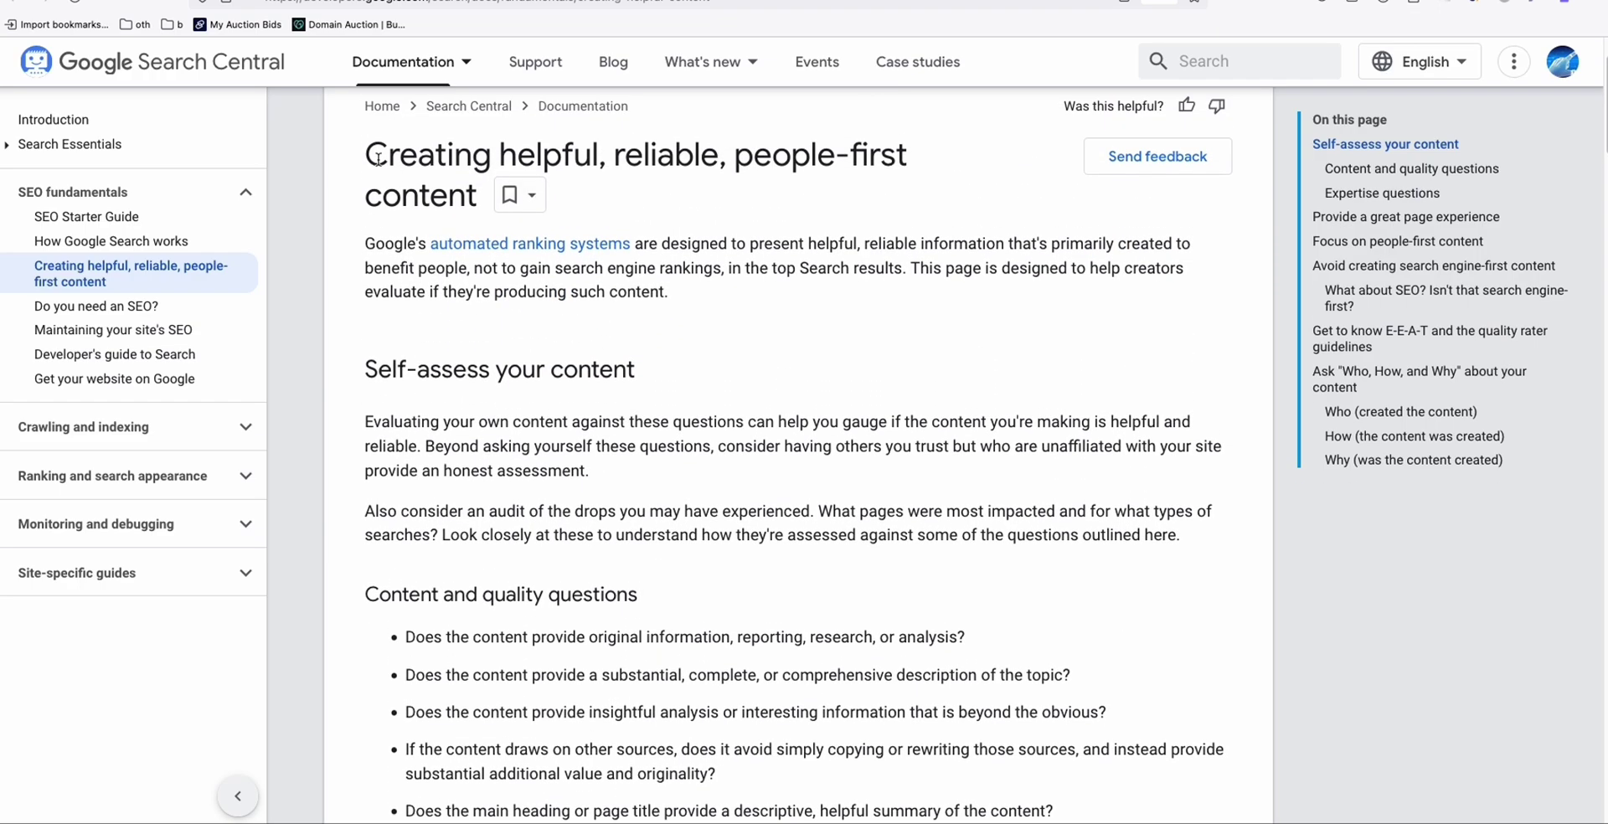
key(ctrl+Tab)
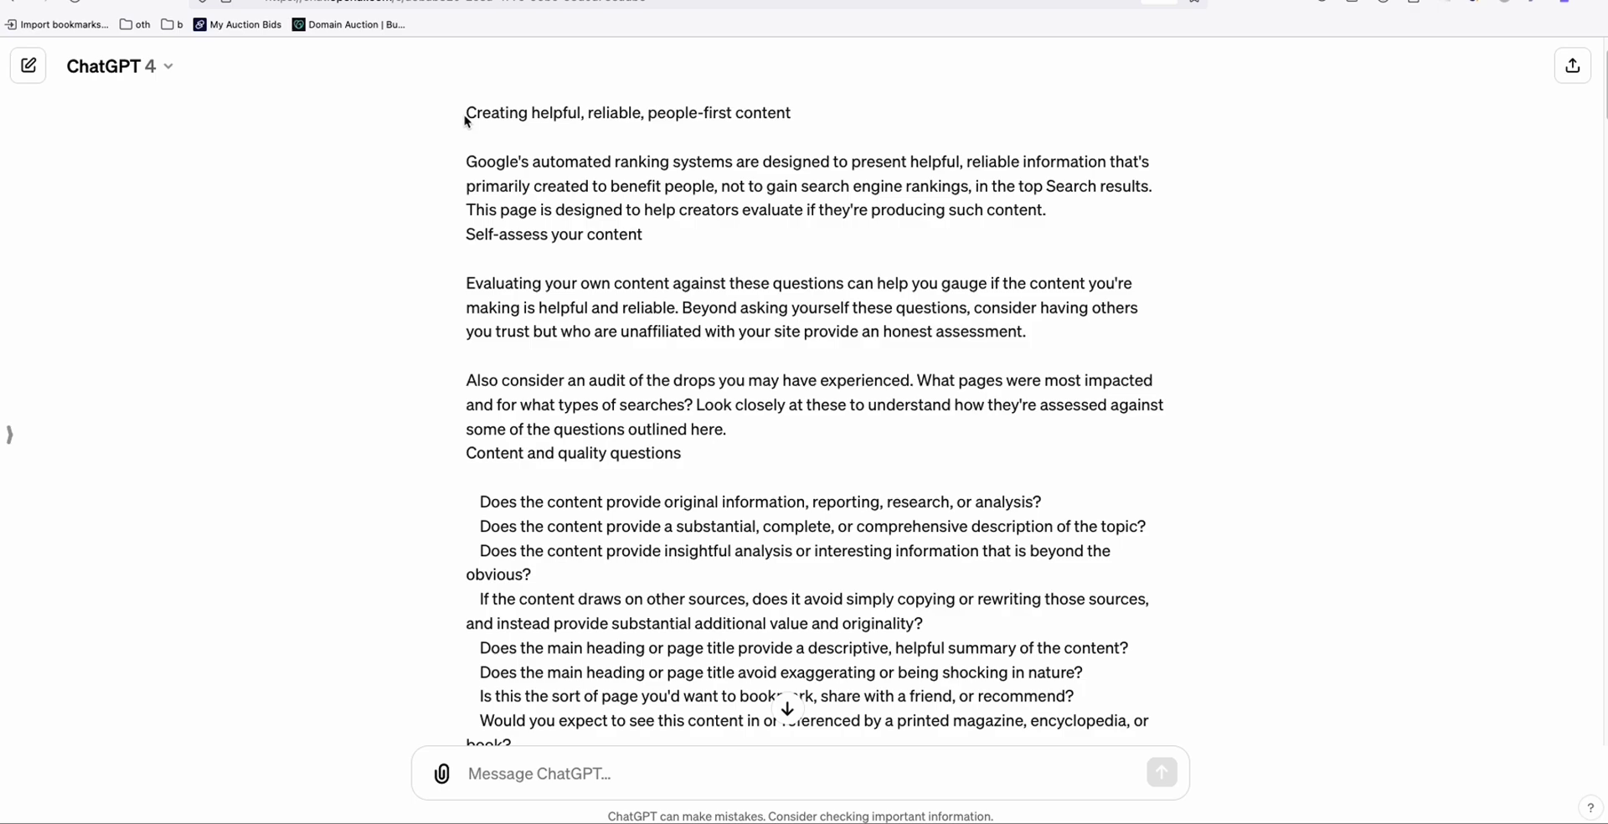
Step: Check the top of ChatGPT's reply against the Google guidelines article
drag(467, 111, 655, 271)
scroll(636, 302, down, 3)
scroll(649, 268, down, 2)
key(ctrl+shift+Tab)
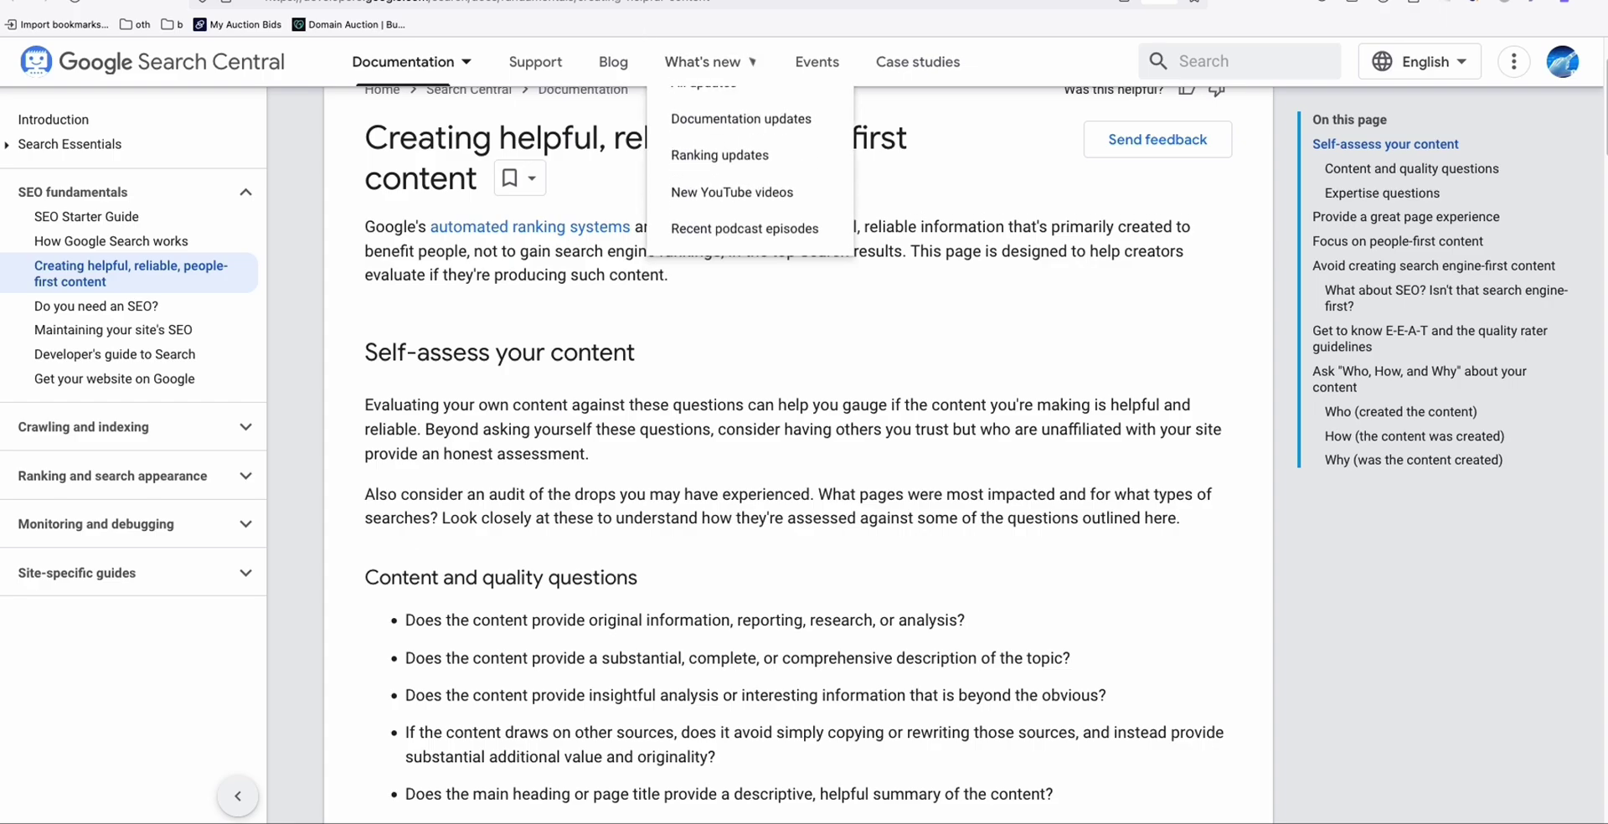
key(ctrl+Tab)
Step: Select the 'Create People-First Content for Google Search' prompt down to its last checklist bullet
scroll(630, 435, down, 3)
scroll(629, 436, down, 3)
scroll(629, 435, down, 4)
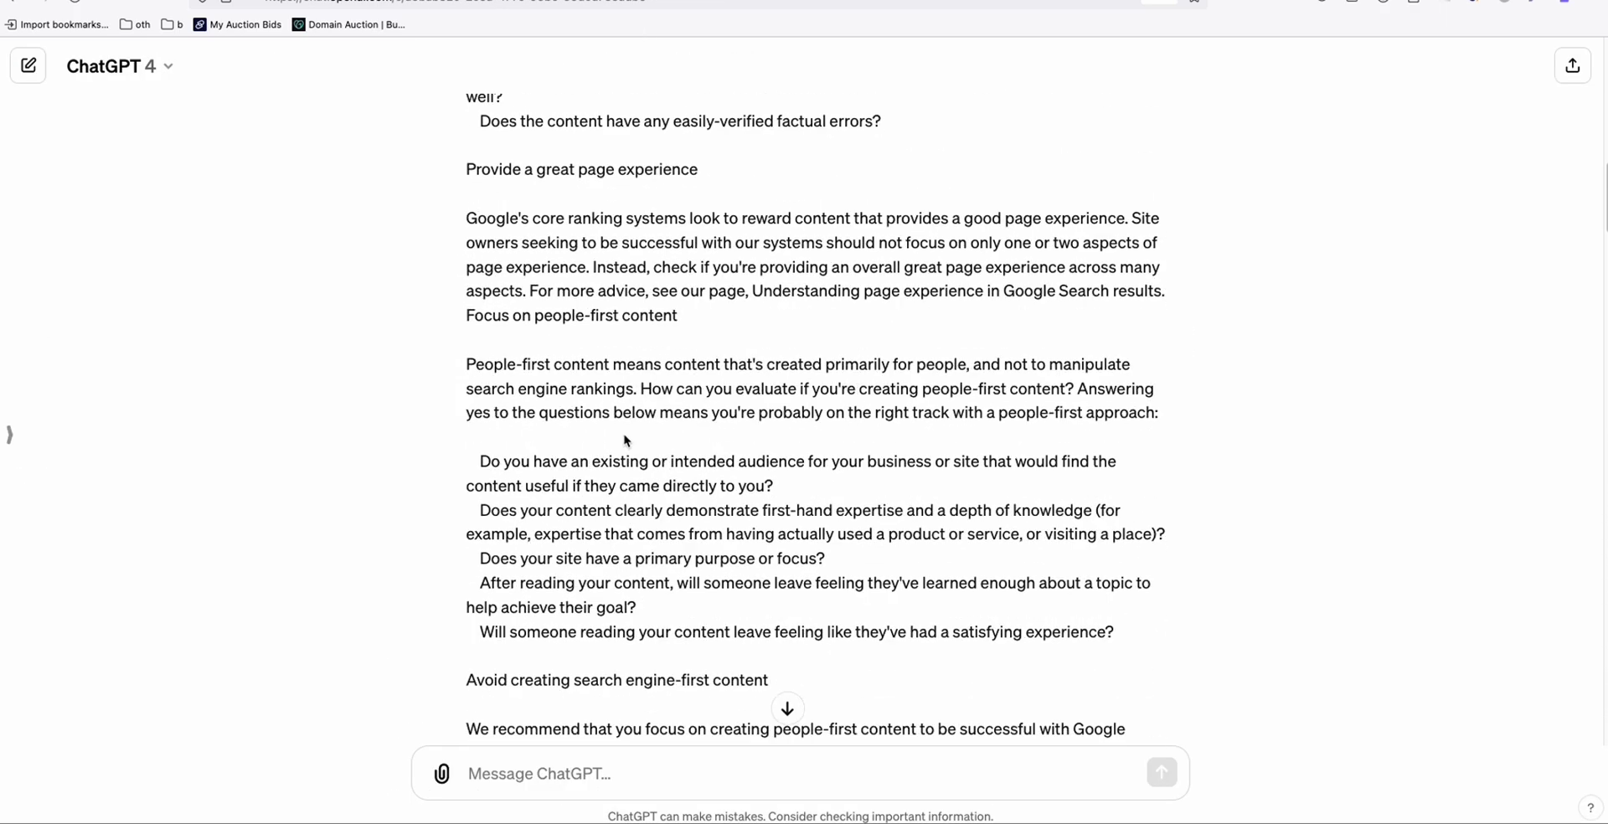
scroll(656, 434, down, 4)
scroll(620, 436, down, 4)
scroll(575, 435, down, 4)
scroll(569, 428, down, 5)
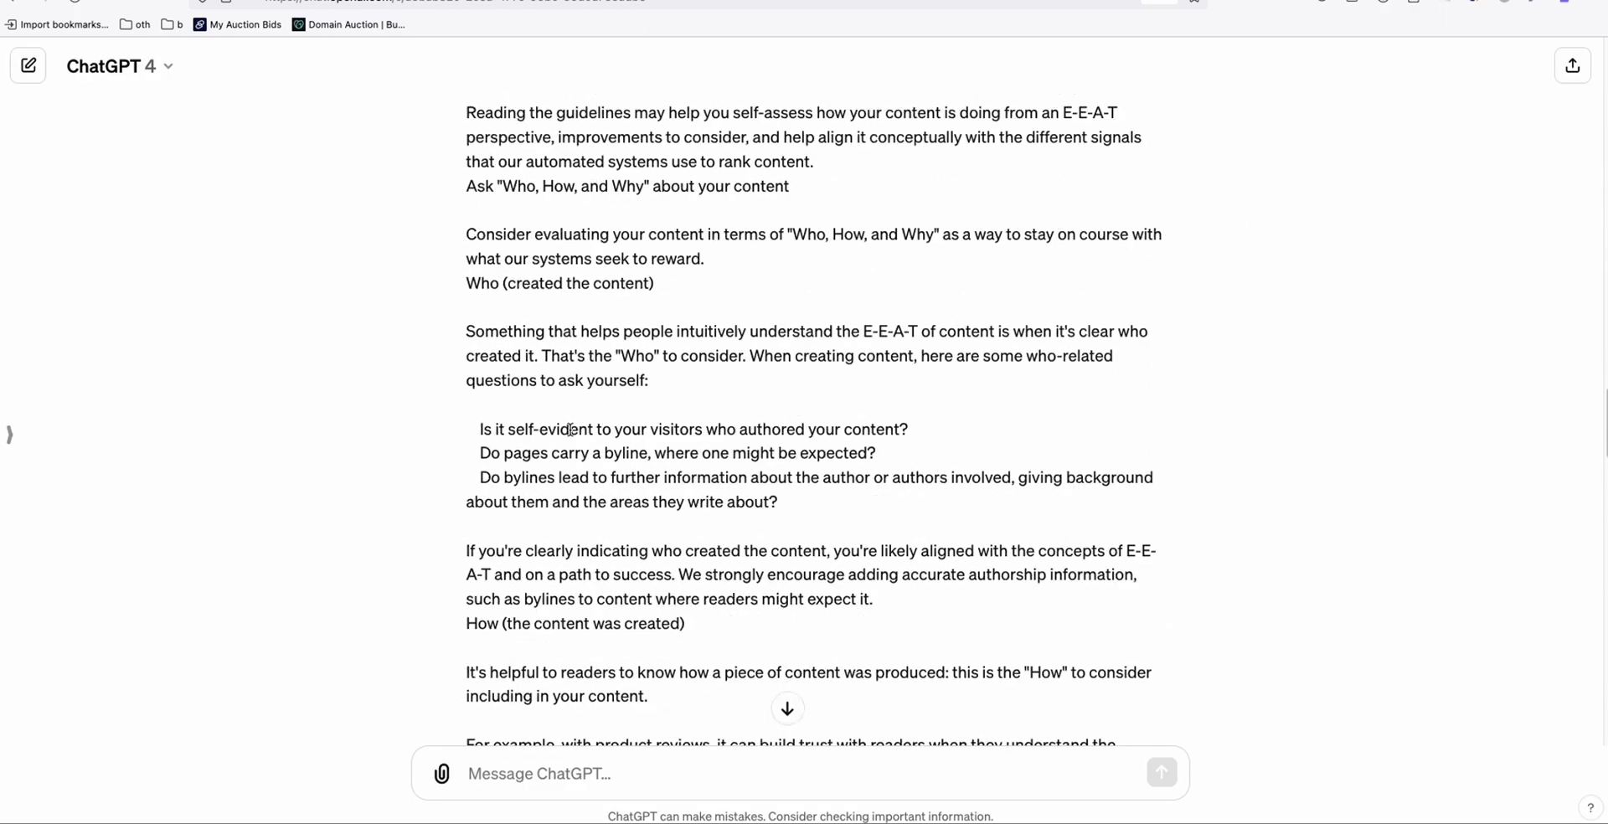
scroll(553, 430, down, 5)
scroll(532, 431, down, 5)
scroll(511, 432, down, 5)
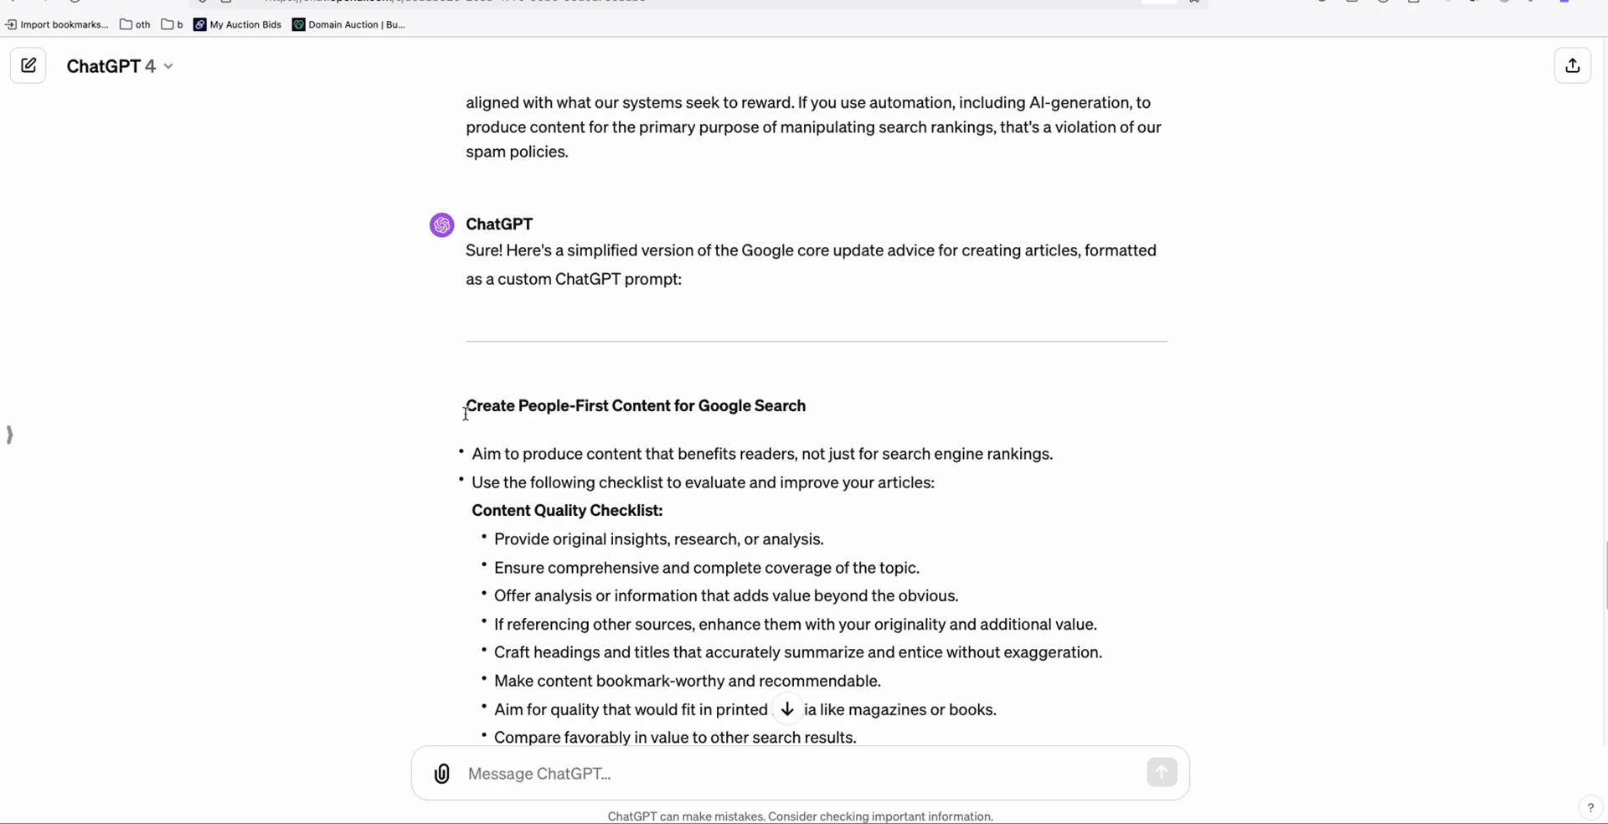
scroll(467, 405, down, 1)
mouse_move(466, 381)
mouse_down()
mouse_move(760, 473)
mouse_move(860, 463)
mouse_up()
scroll(737, 452, down, 1)
scroll(736, 456, down, 2)
scroll(737, 459, down, 1)
scroll(743, 460, down, 1)
scroll(749, 464, down, 2)
scroll(758, 471, down, 1)
scroll(761, 469, down, 2)
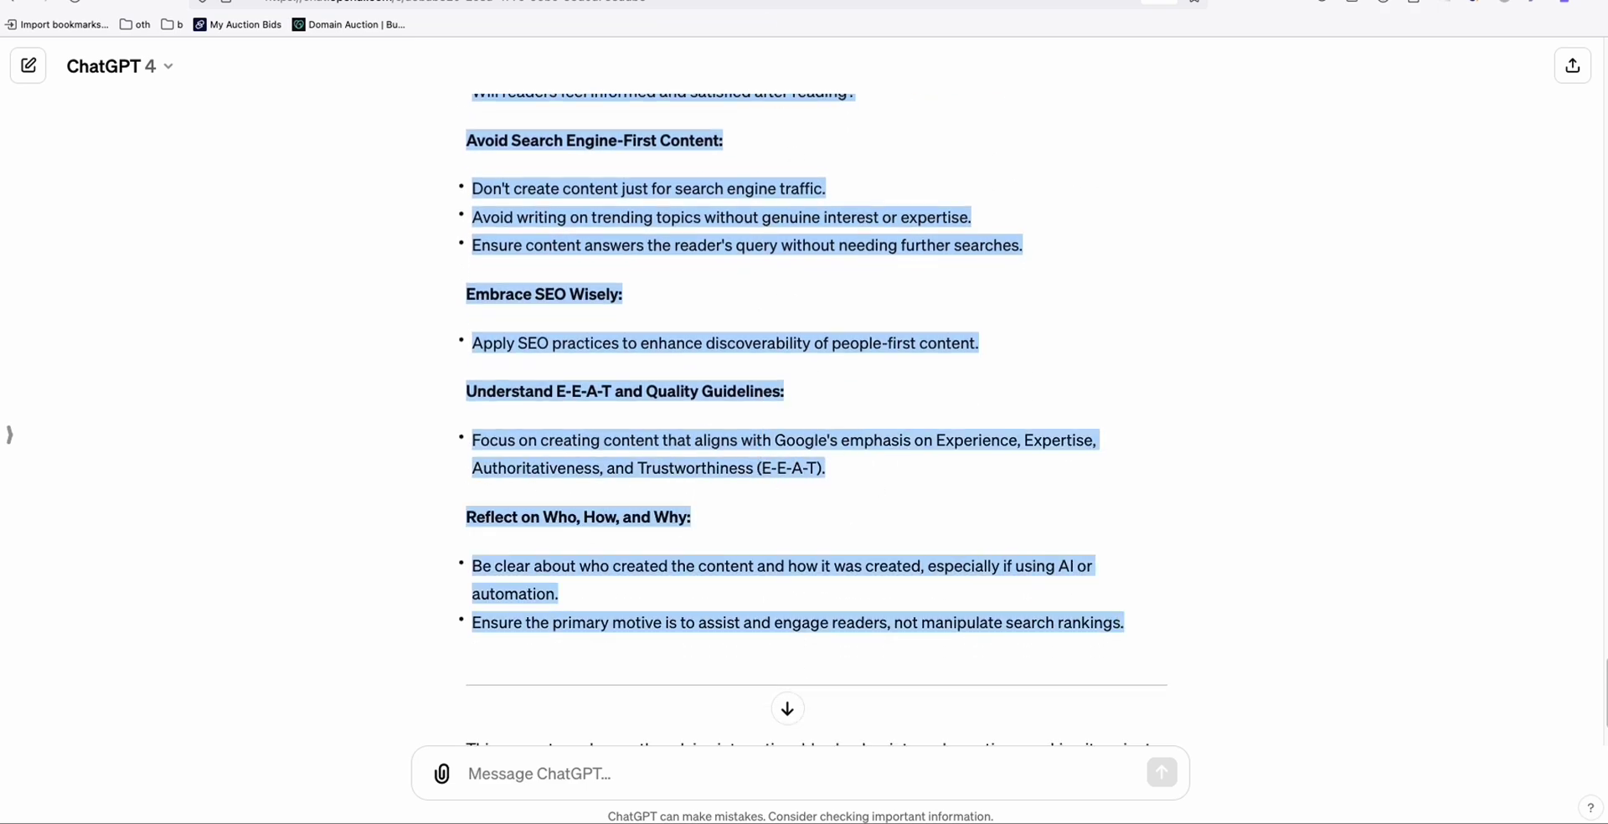
click(821, 2)
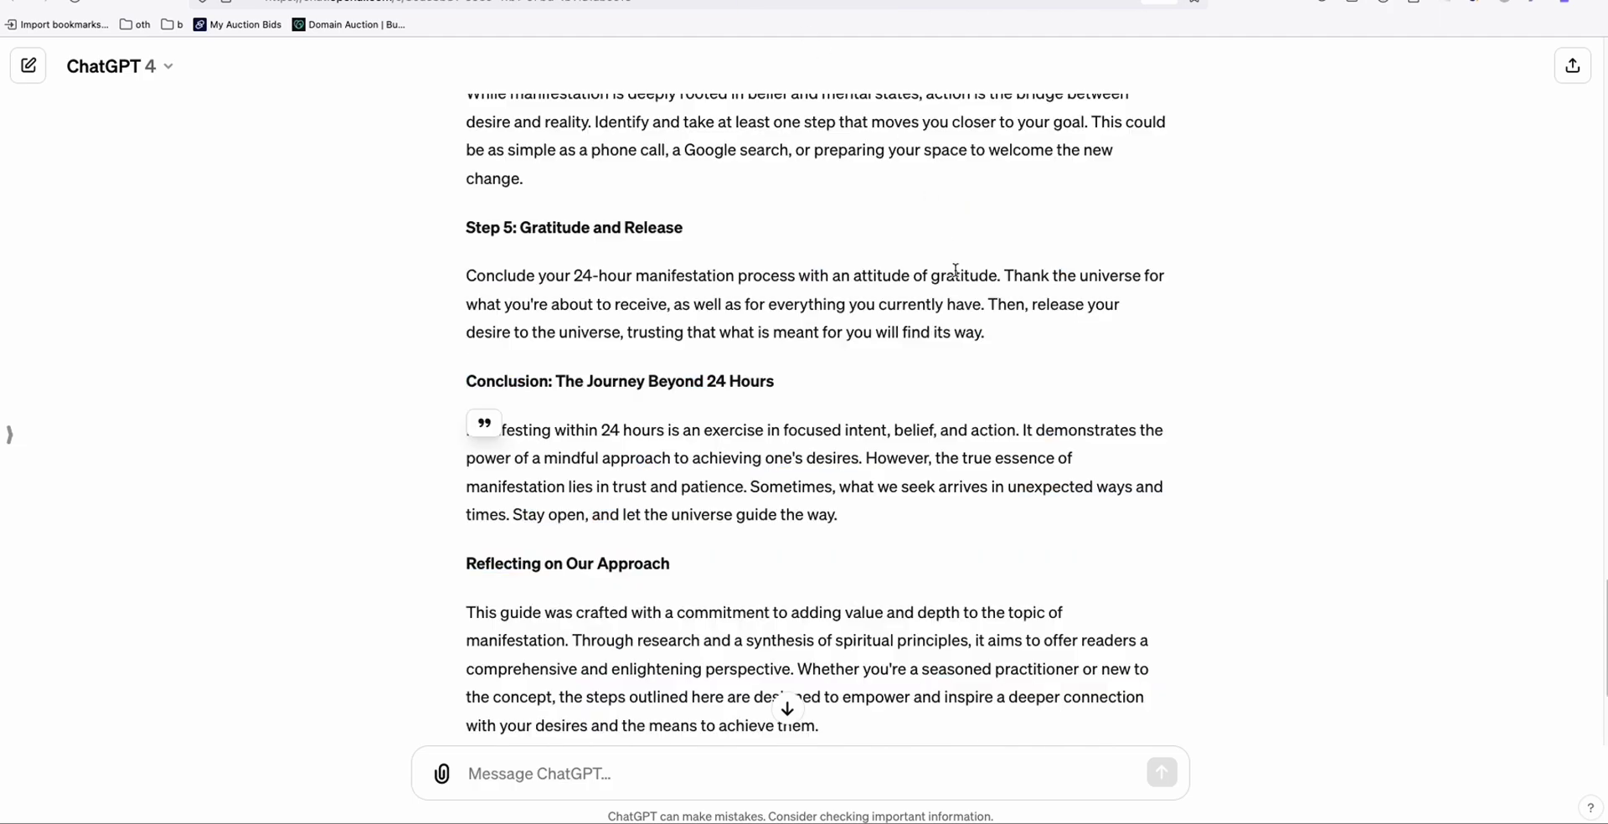
scroll(904, 455, up, 10)
scroll(904, 455, up, 10)
scroll(741, 469, up, 5)
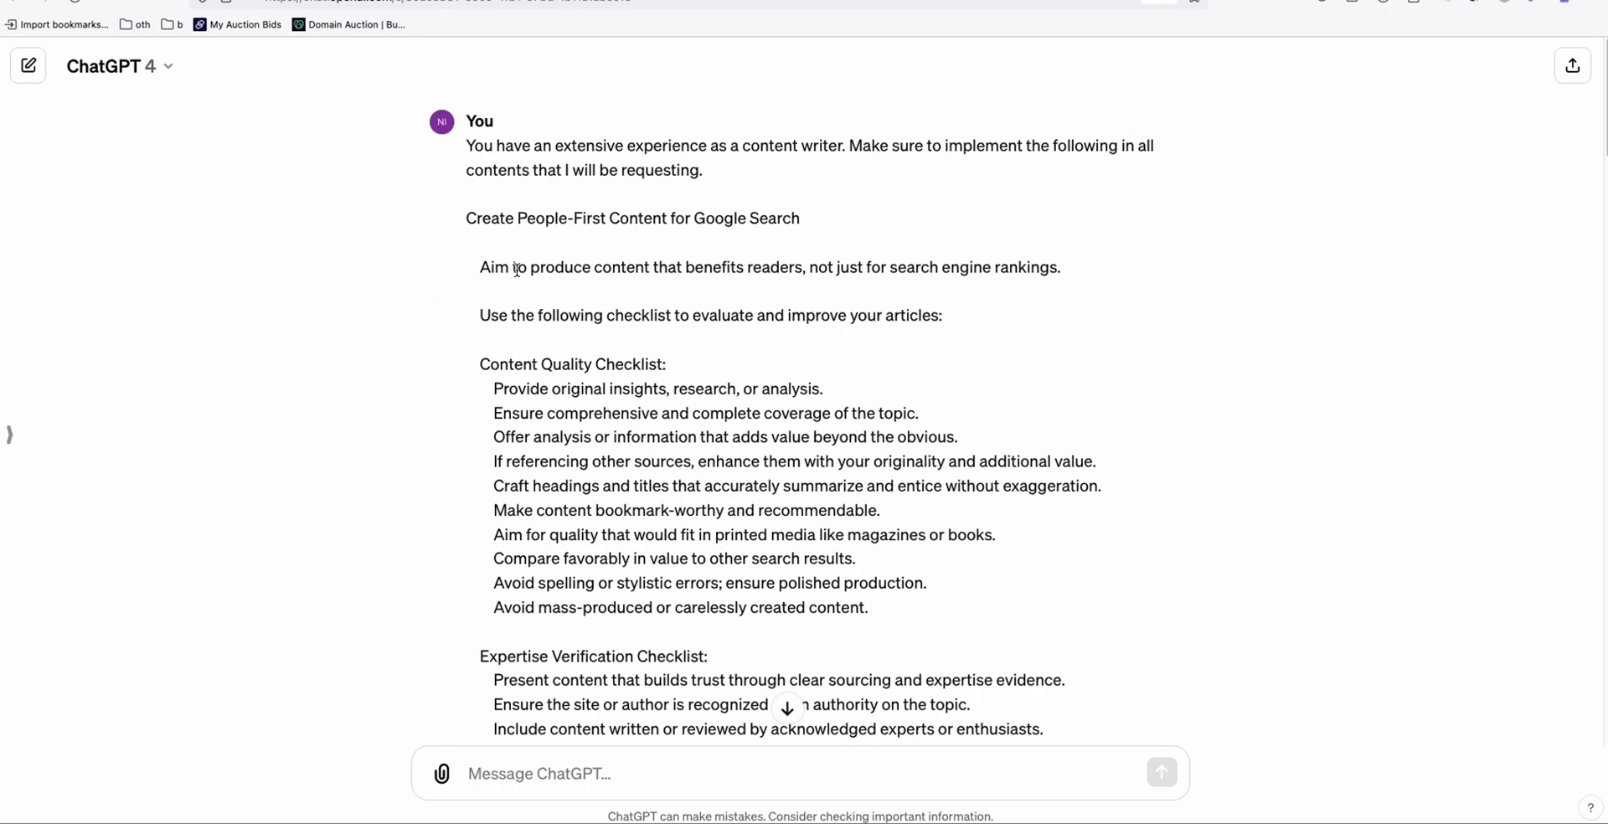
scroll(646, 360, down, 1)
scroll(645, 385, down, 2)
scroll(647, 406, down, 5)
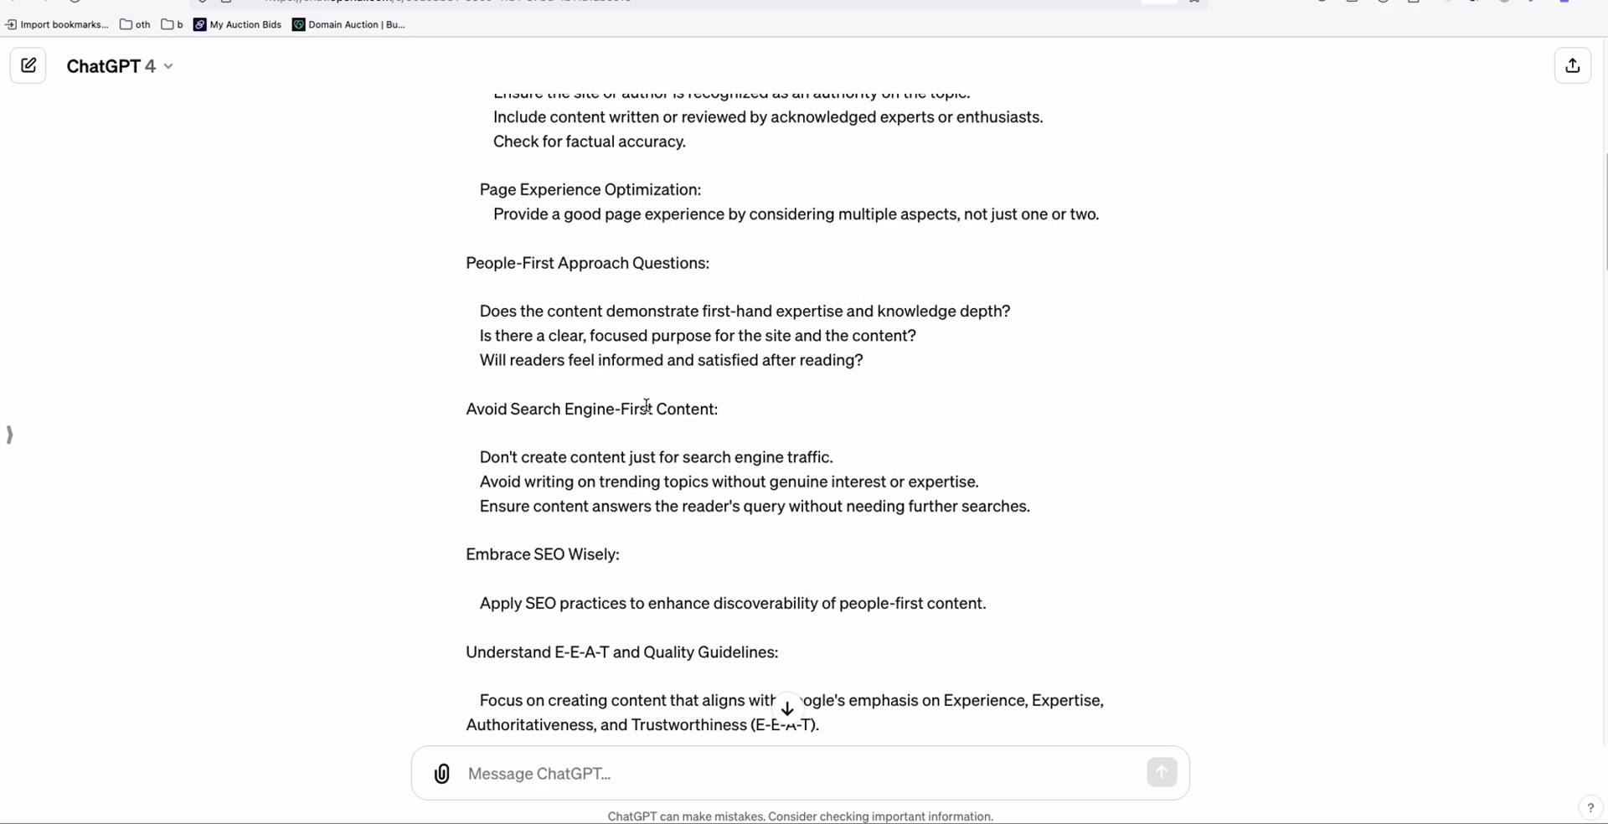
scroll(648, 410, down, 1)
scroll(651, 412, down, 4)
scroll(657, 415, down, 2)
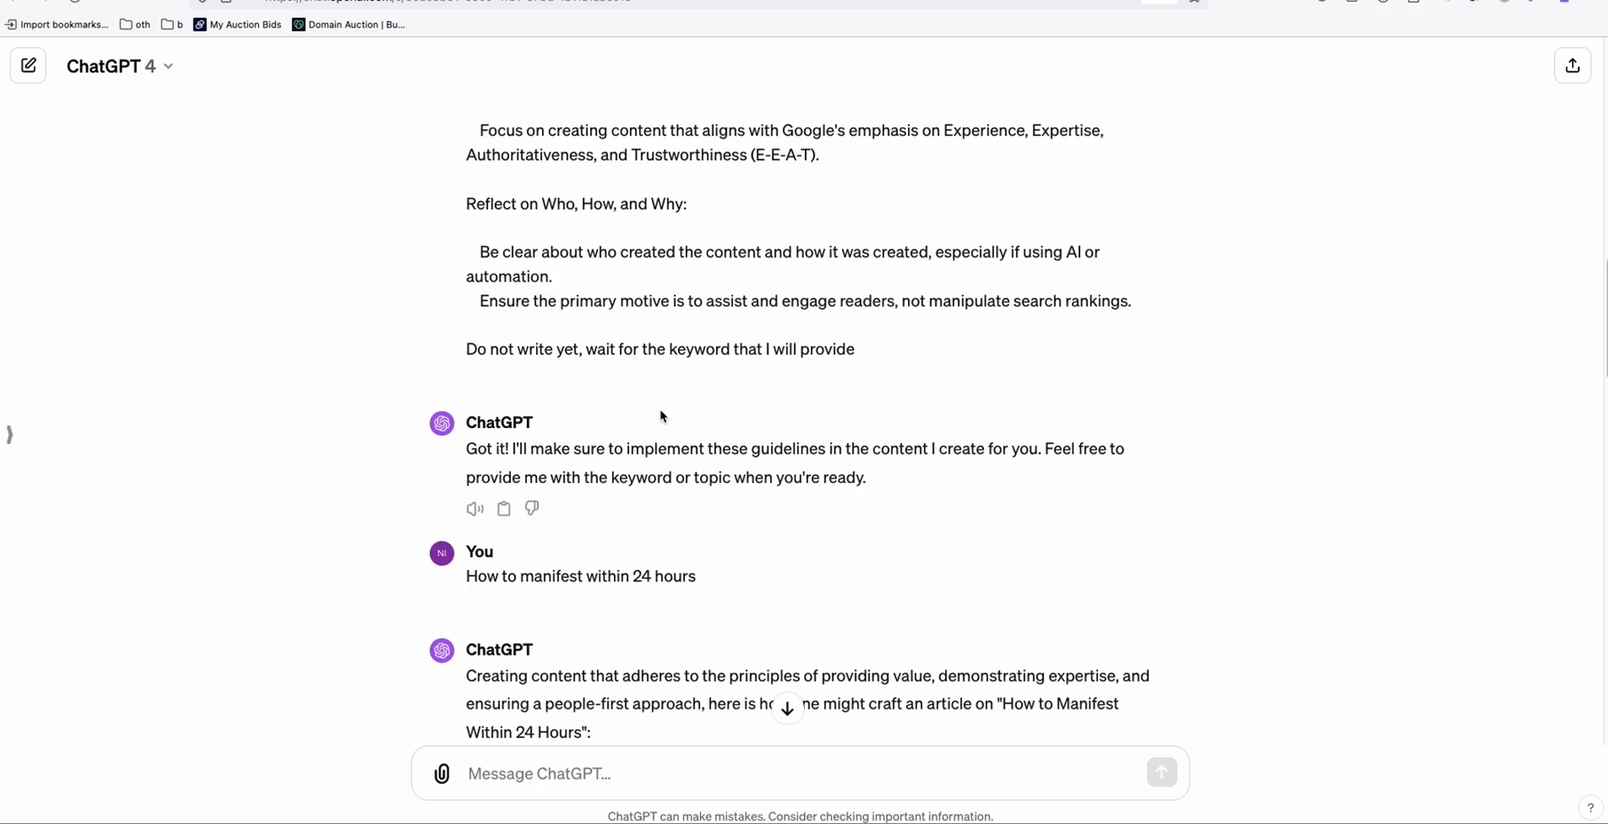
scroll(682, 569, down, 1)
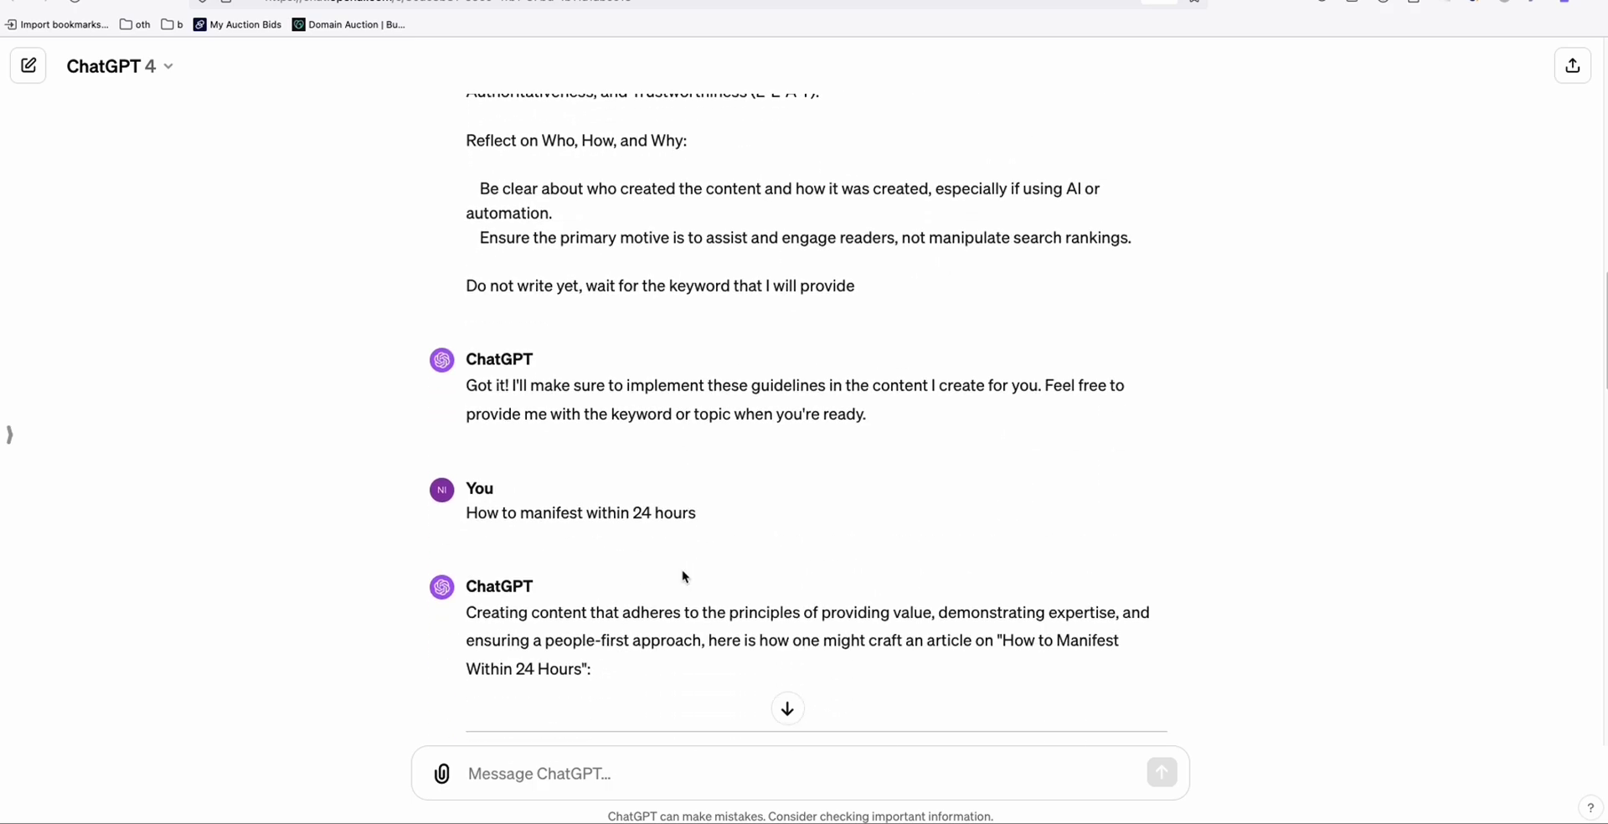
scroll(683, 573, down, 2)
scroll(684, 582, down, 1)
click(707, 617)
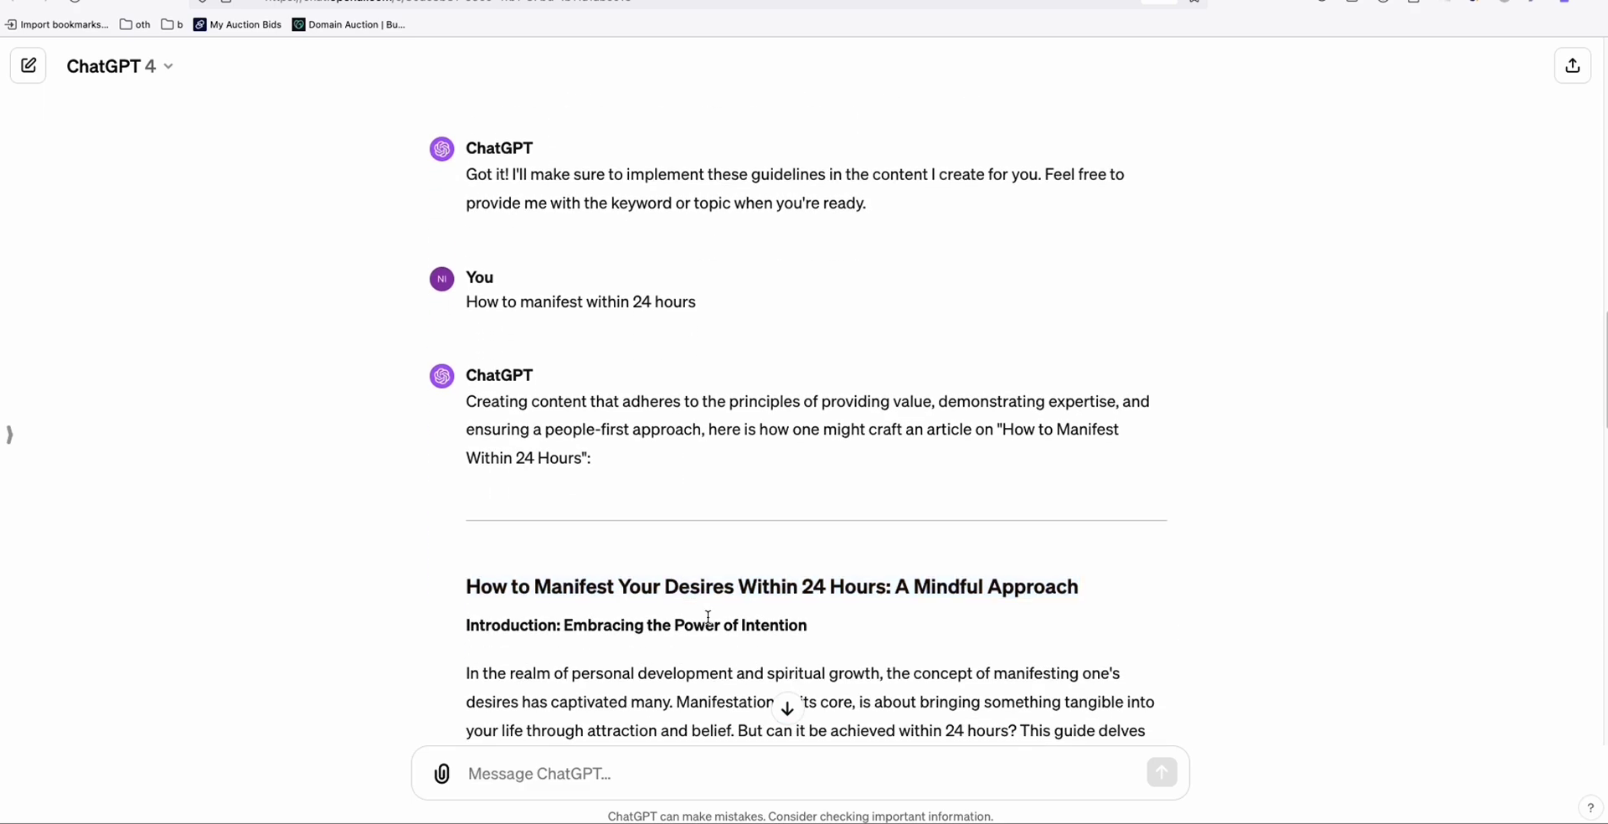
scroll(733, 636, up, 1)
scroll(779, 536, up, 5)
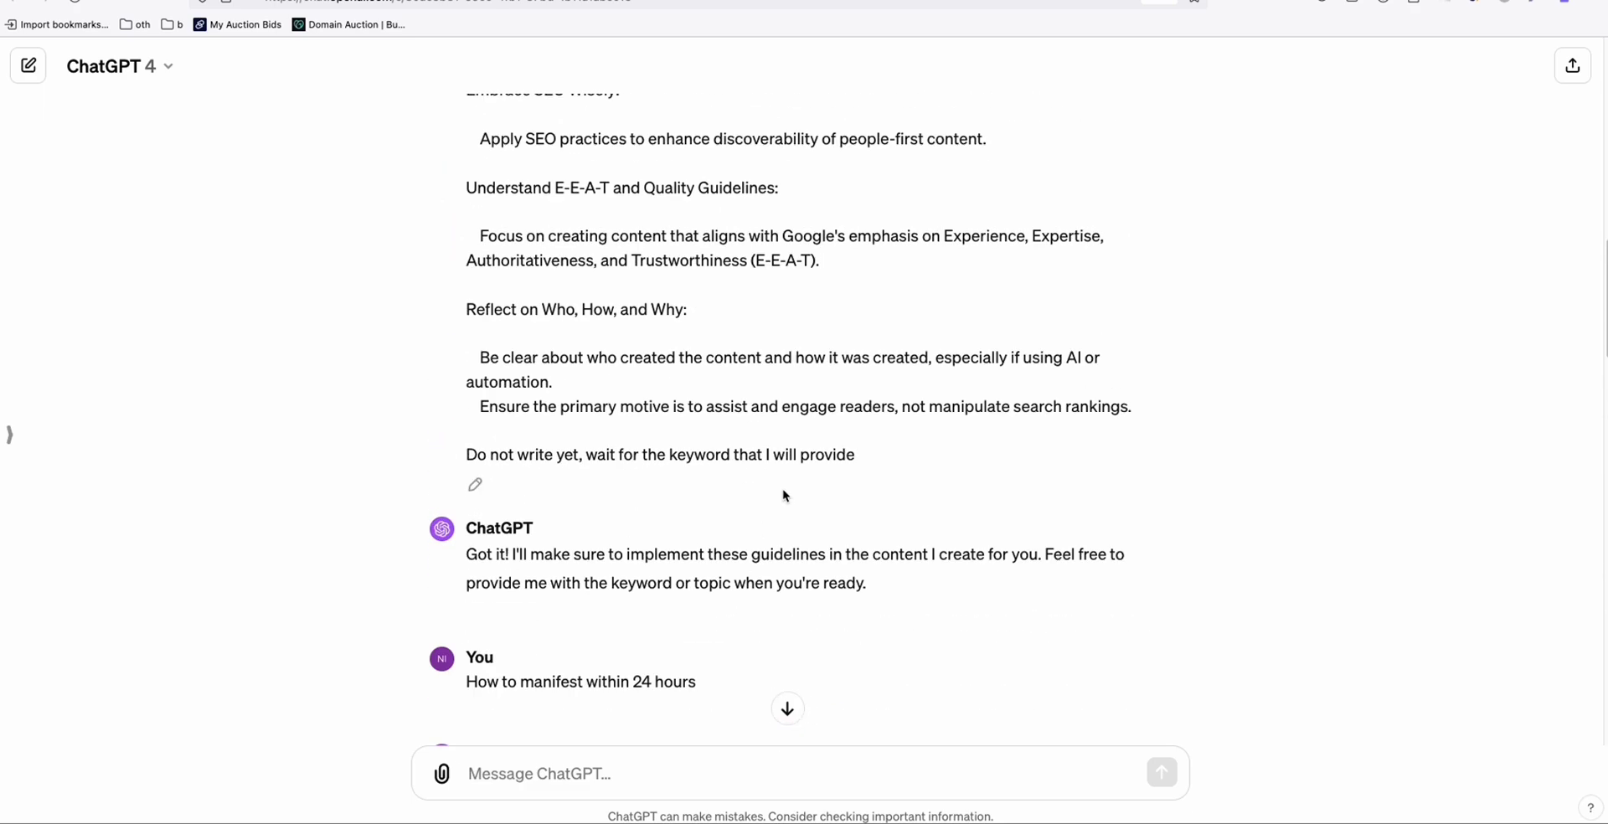
scroll(802, 477, down, 1)
scroll(783, 528, down, 8)
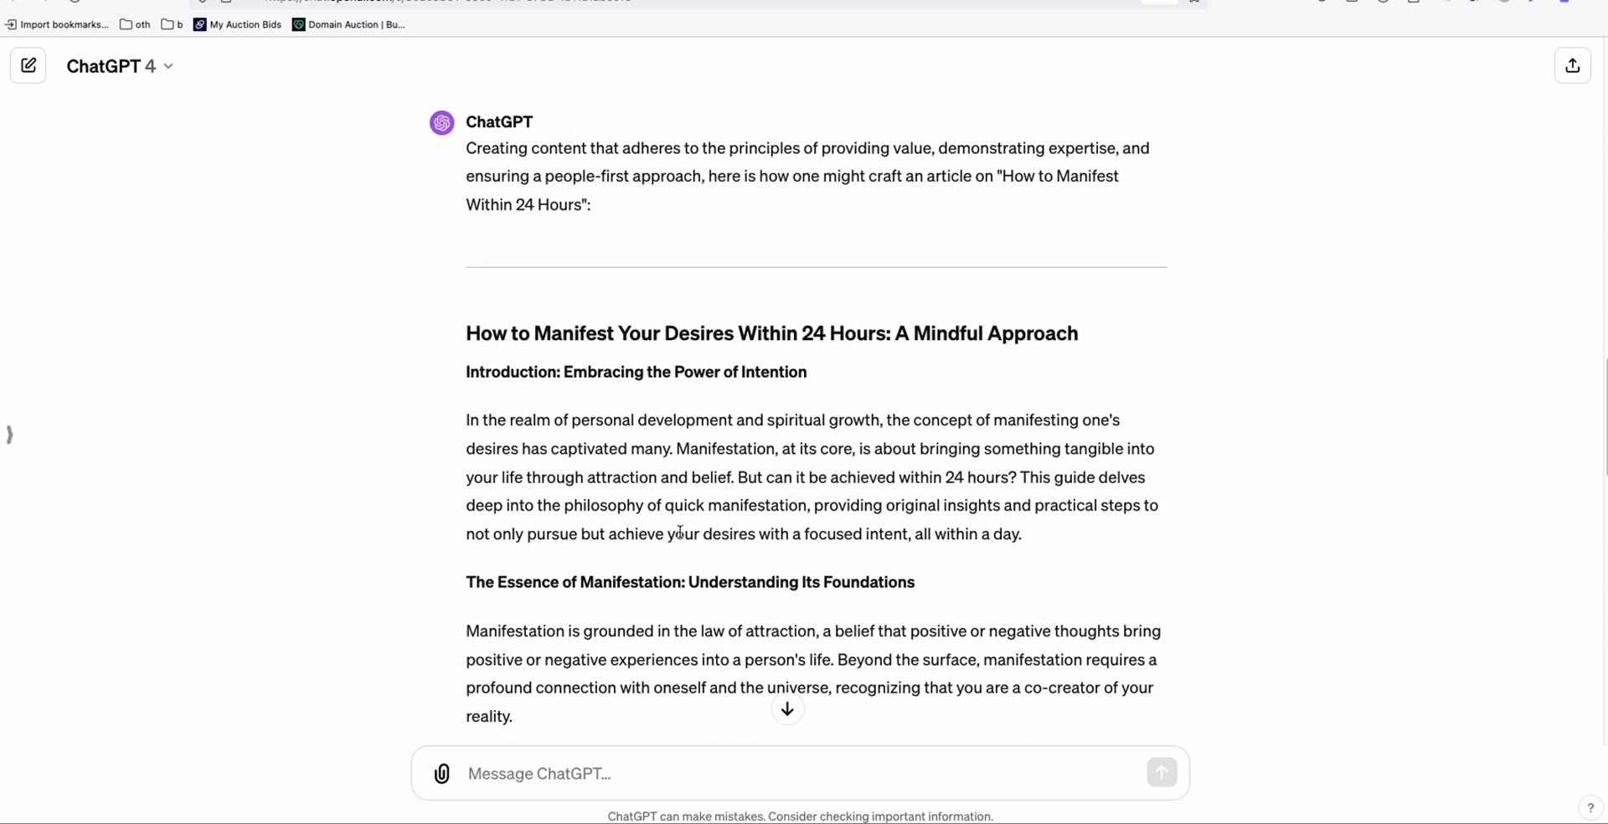
scroll(714, 509, down, 2)
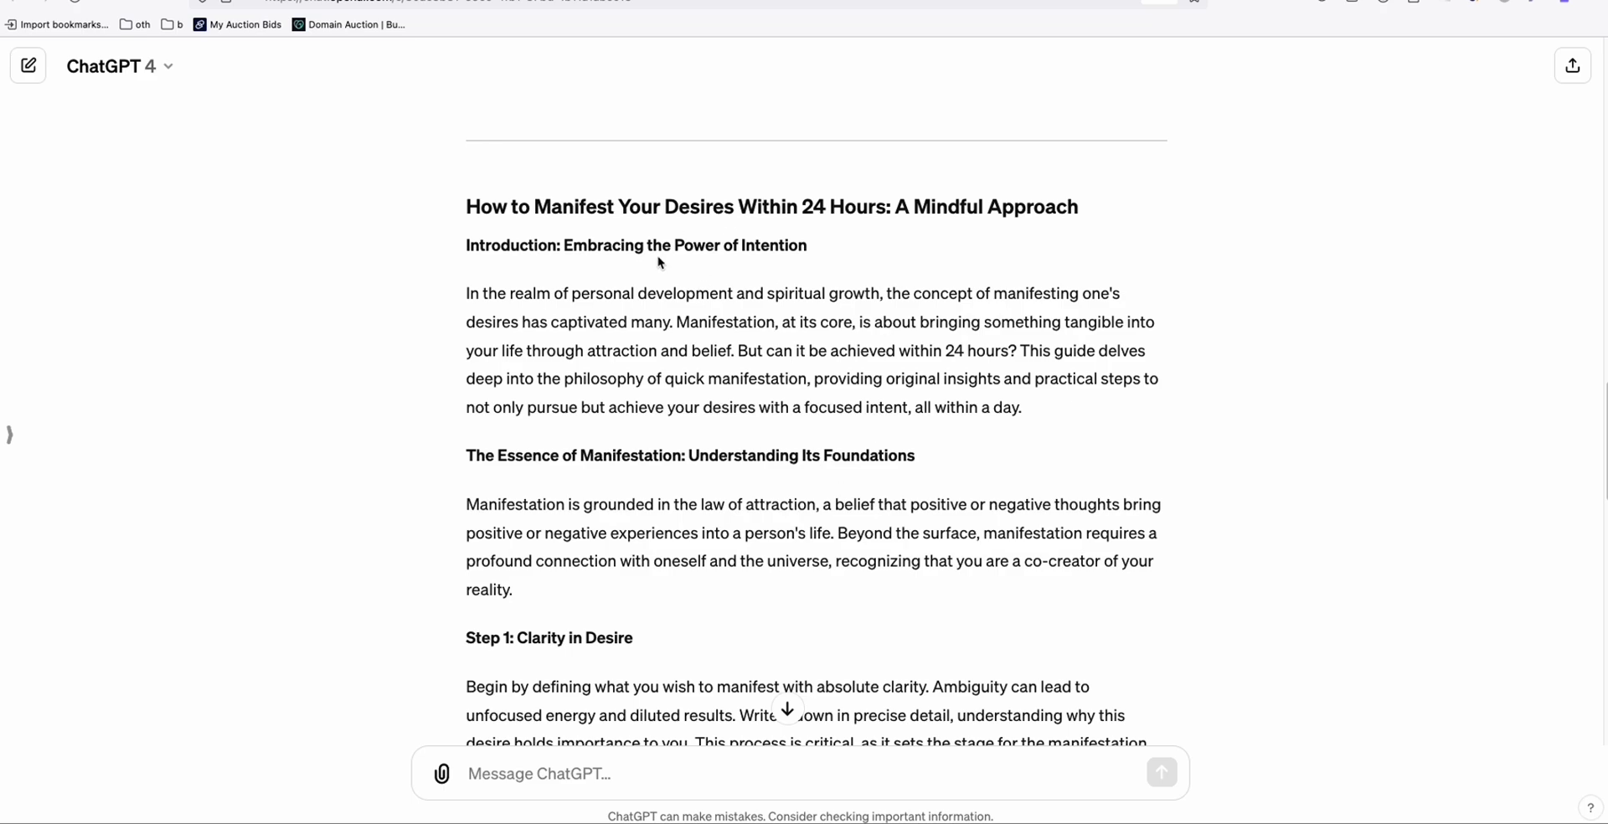
scroll(674, 288, down, 3)
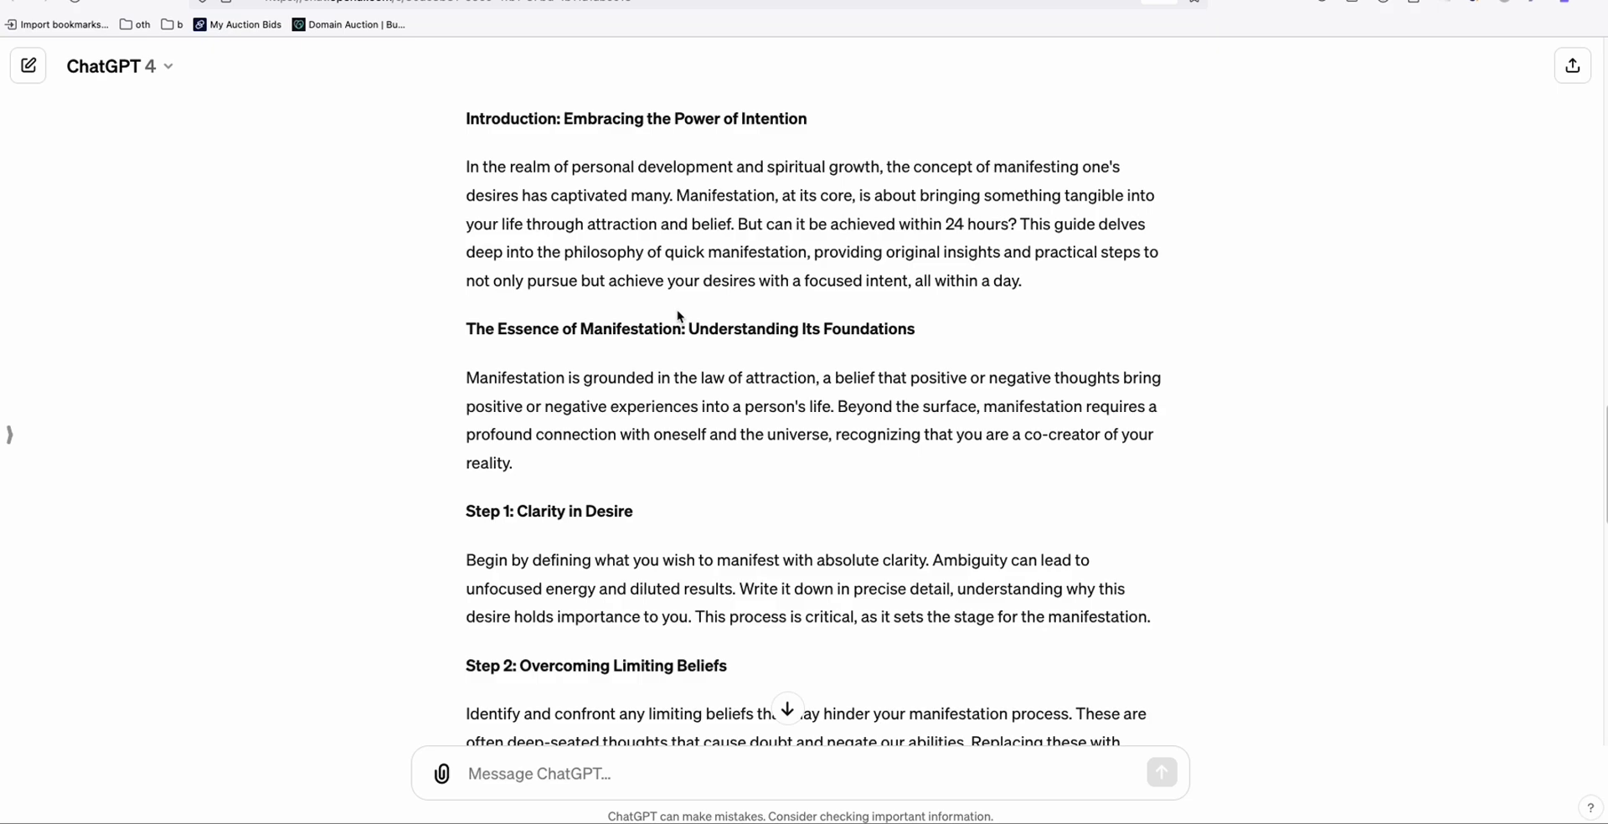
scroll(678, 316, up, 3)
scroll(670, 323, up, 4)
scroll(628, 209, up, 2)
scroll(561, 109, up, 1)
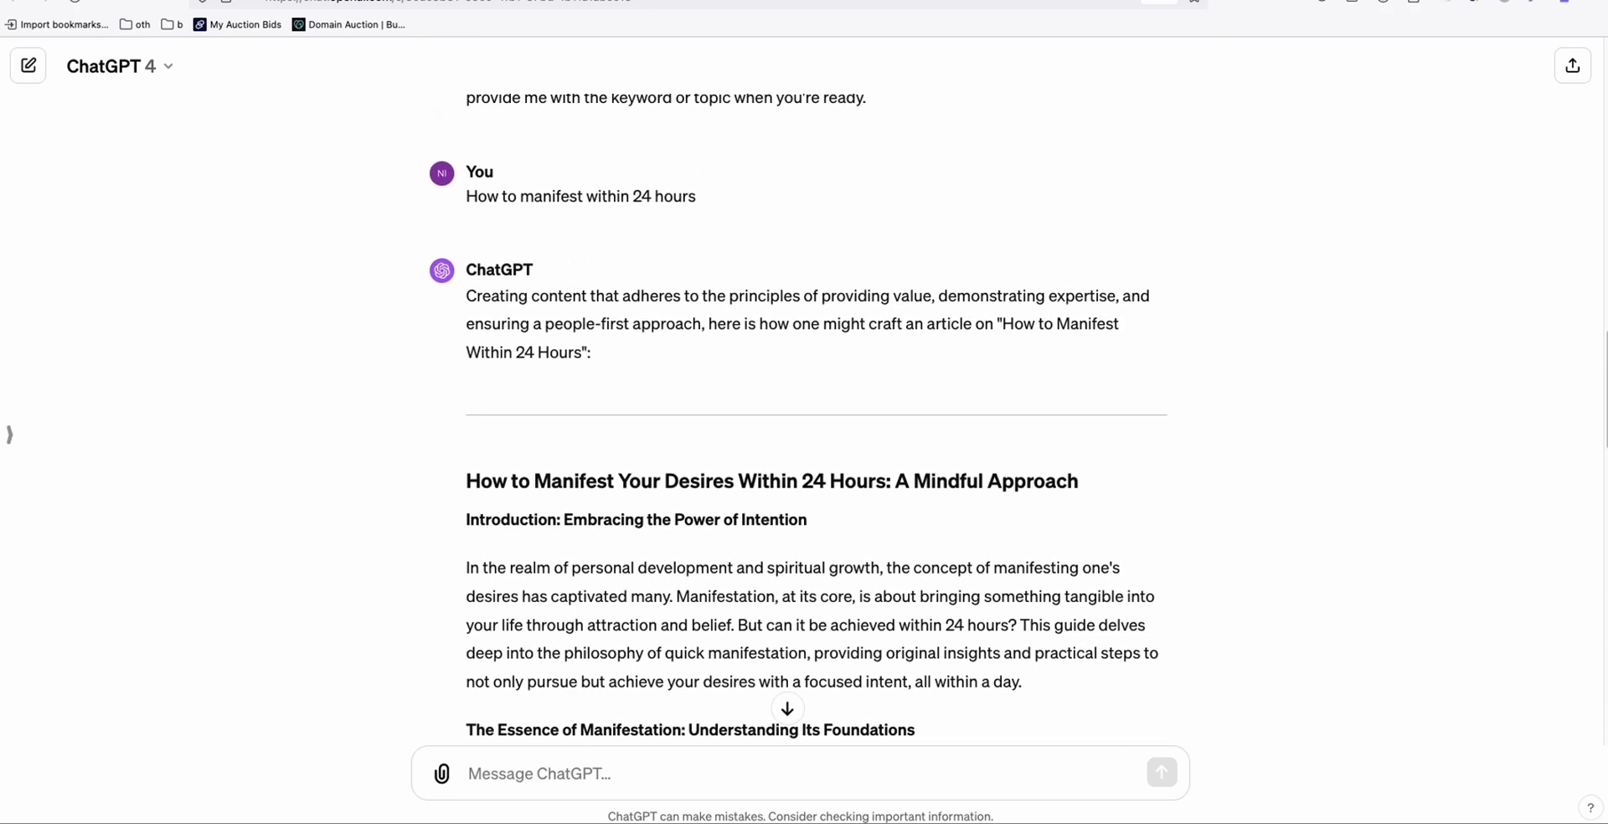
Step: In Article AI Generator, look over the update notice and the Generate Single Article form
key(ctrl+Tab)
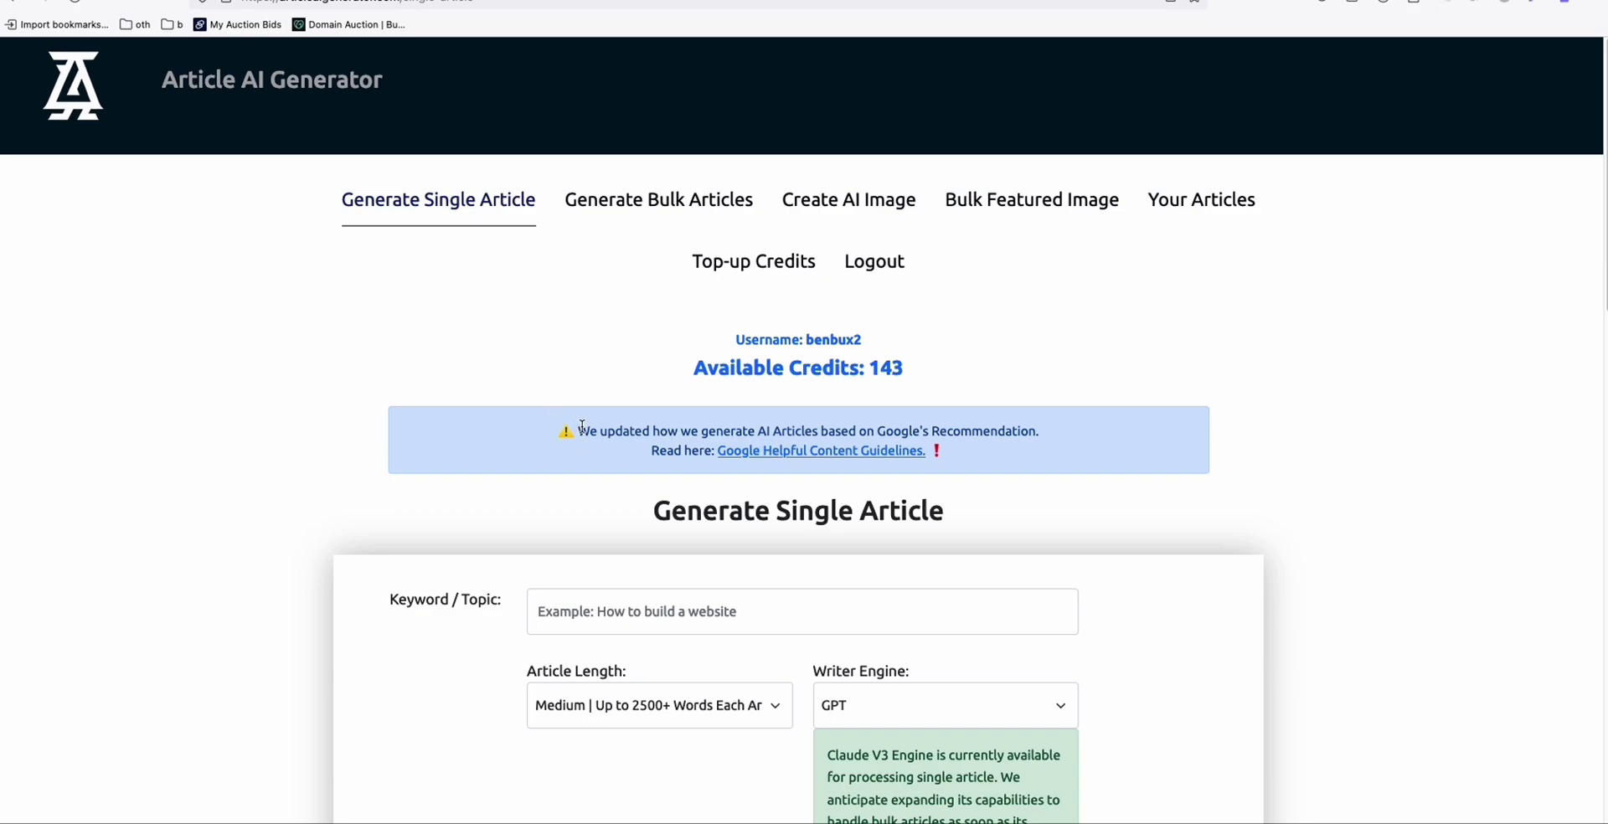
drag(586, 431, 610, 431)
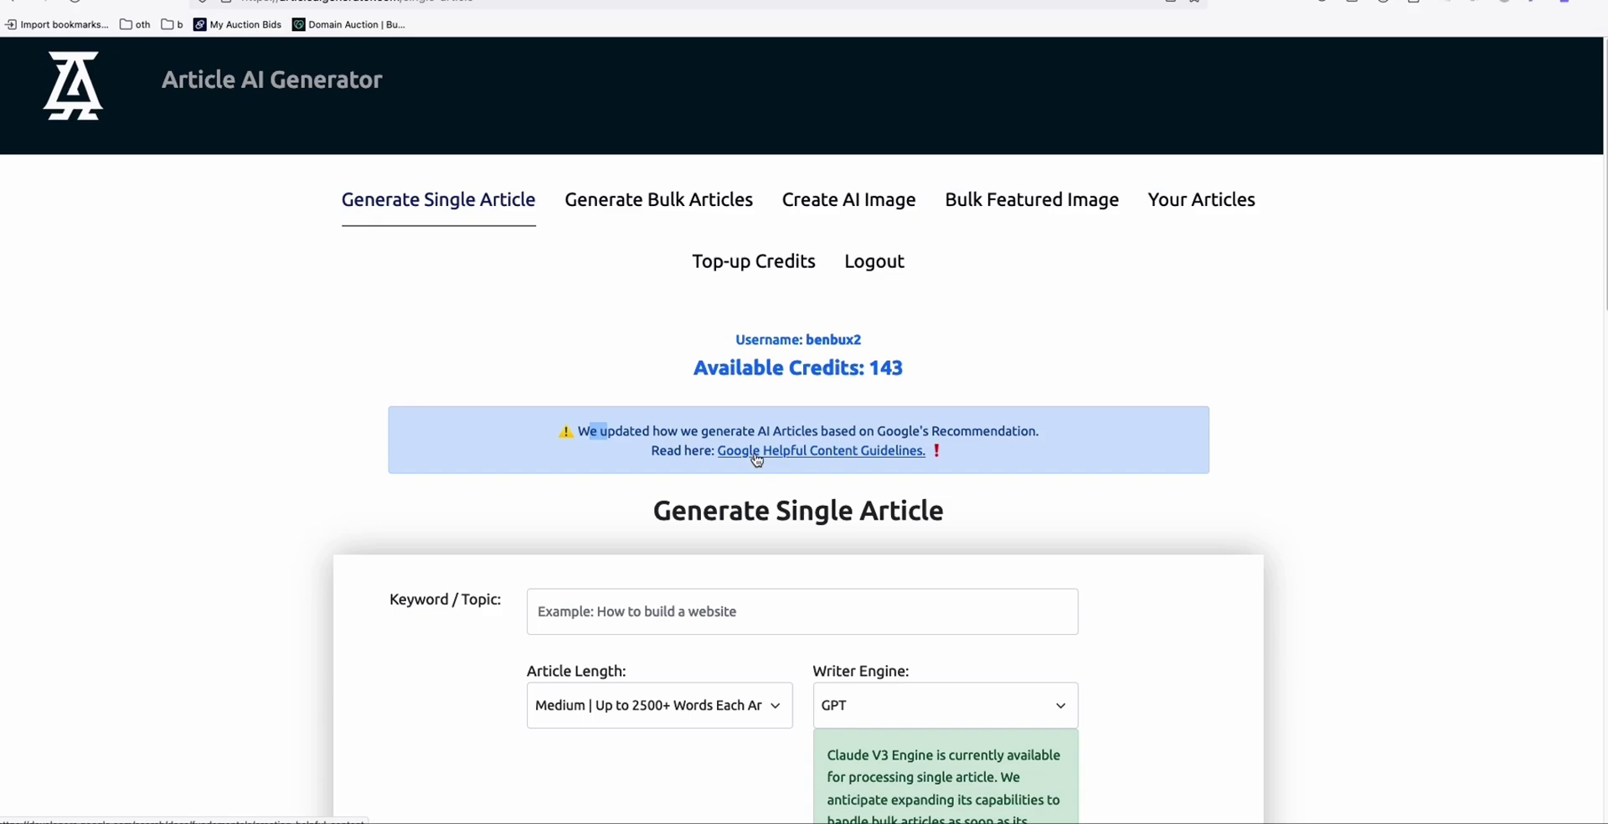
triple_click(760, 515)
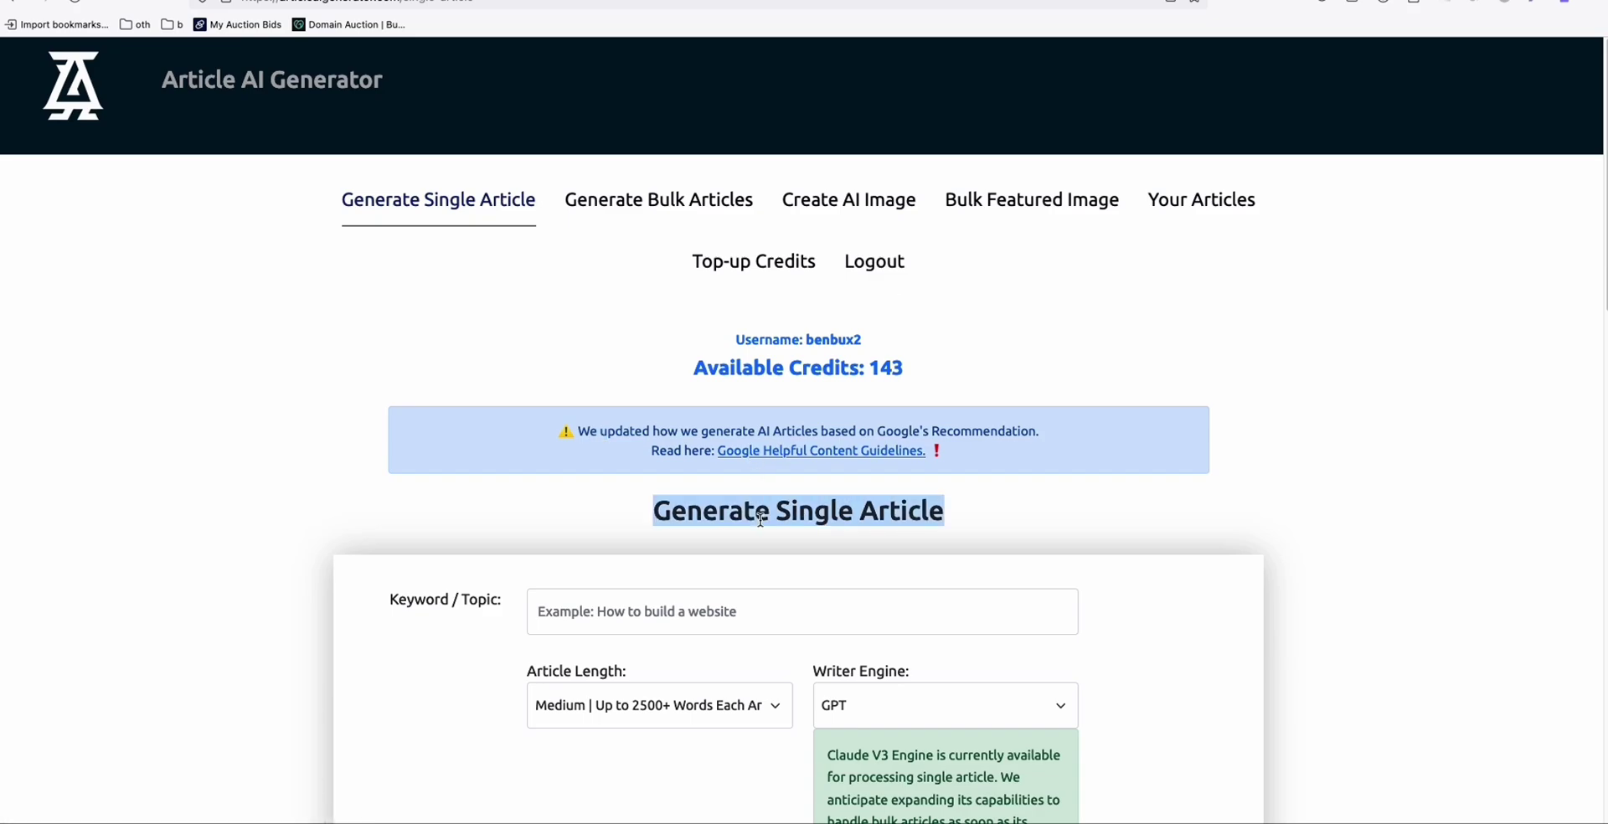
scroll(758, 562, down, 1)
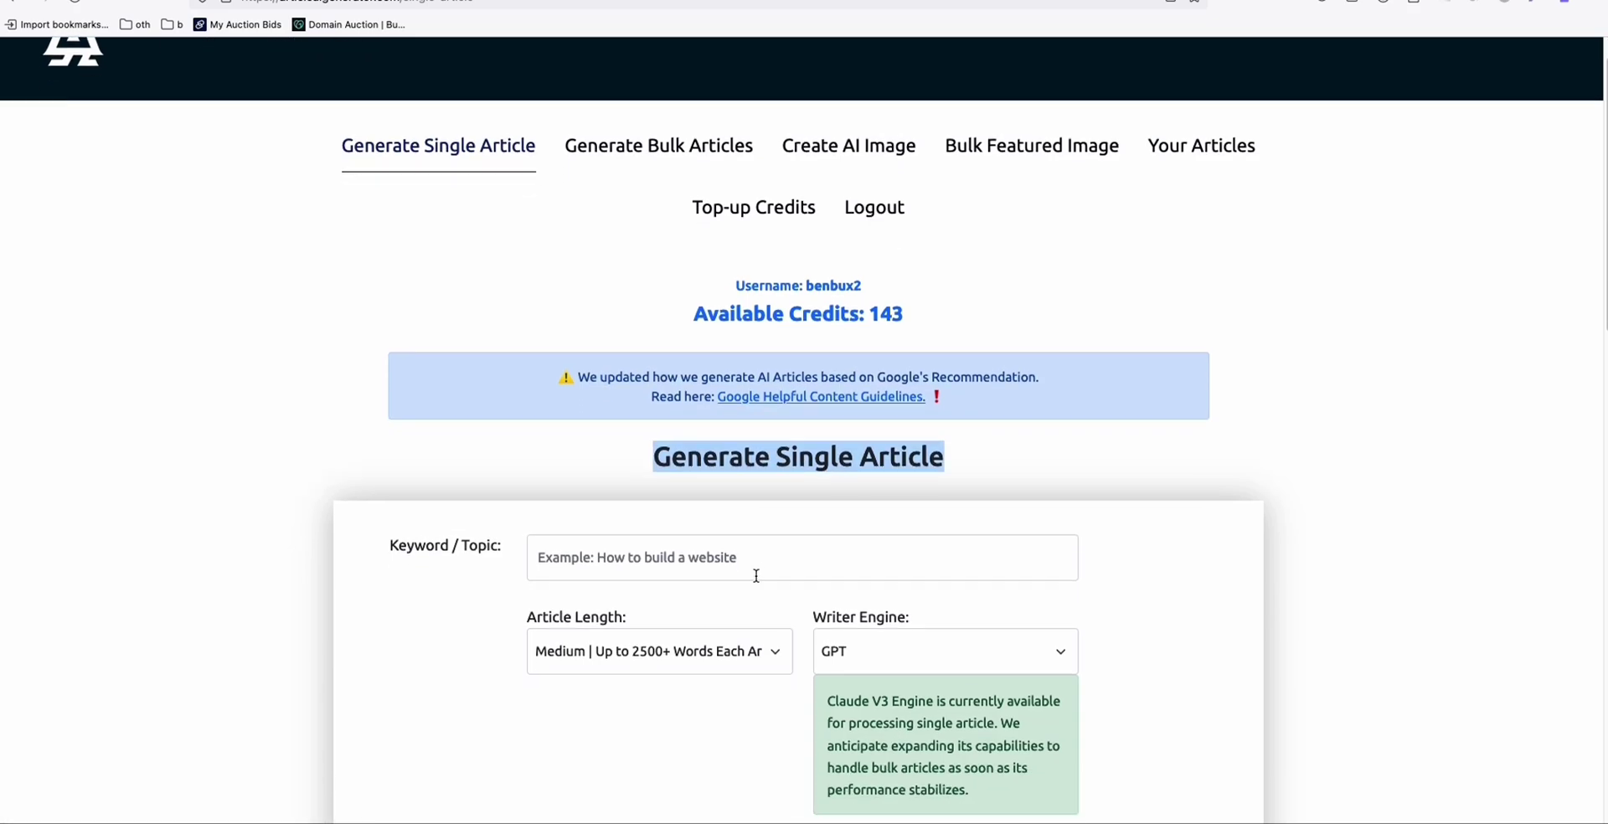
scroll(754, 578, down, 2)
click(678, 609)
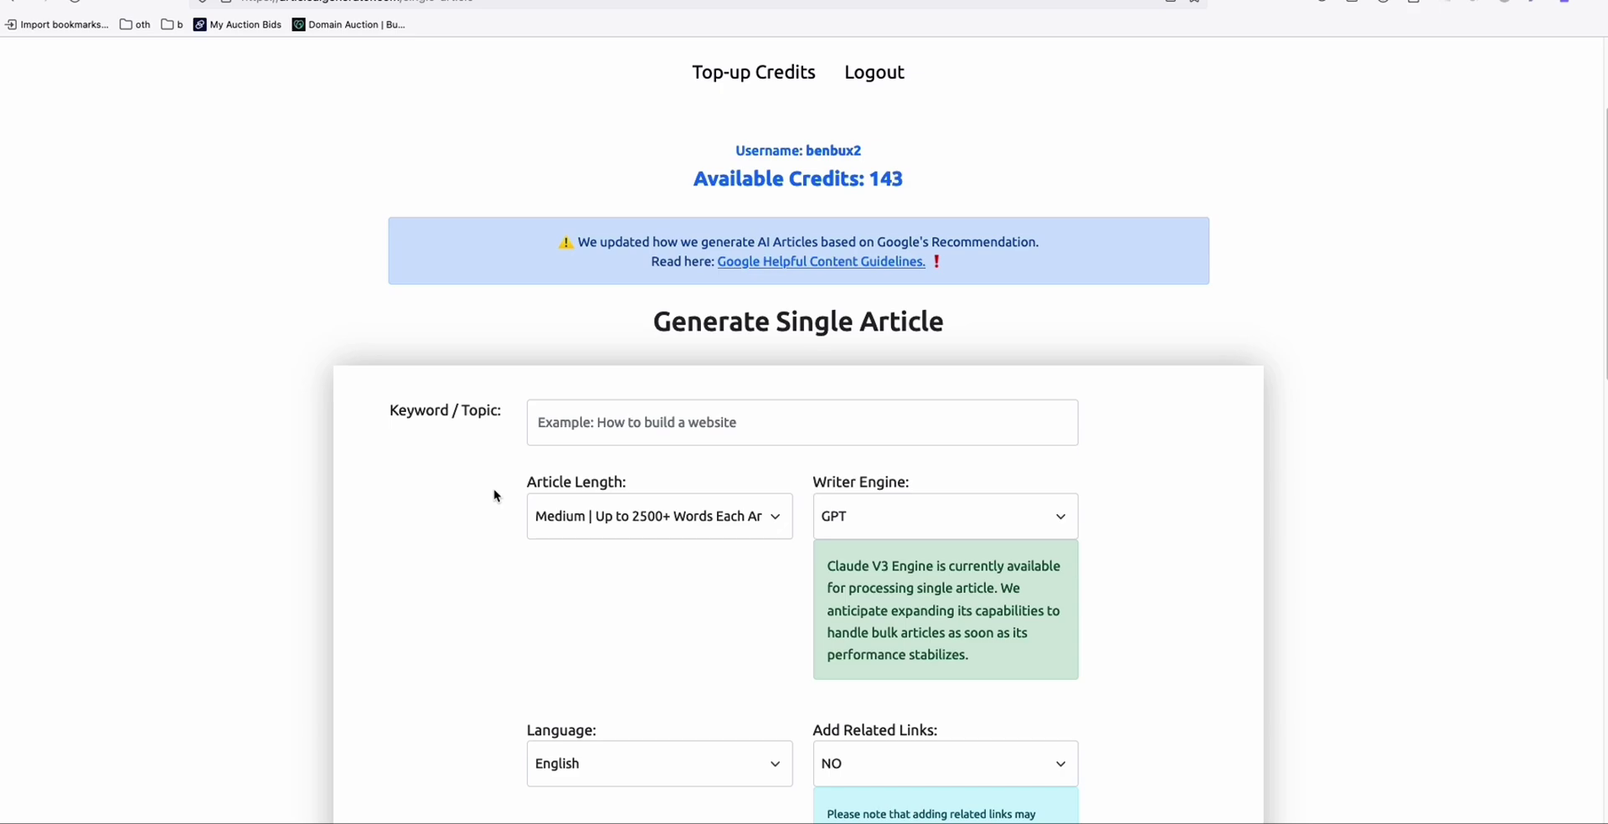
scroll(497, 511, up, 2)
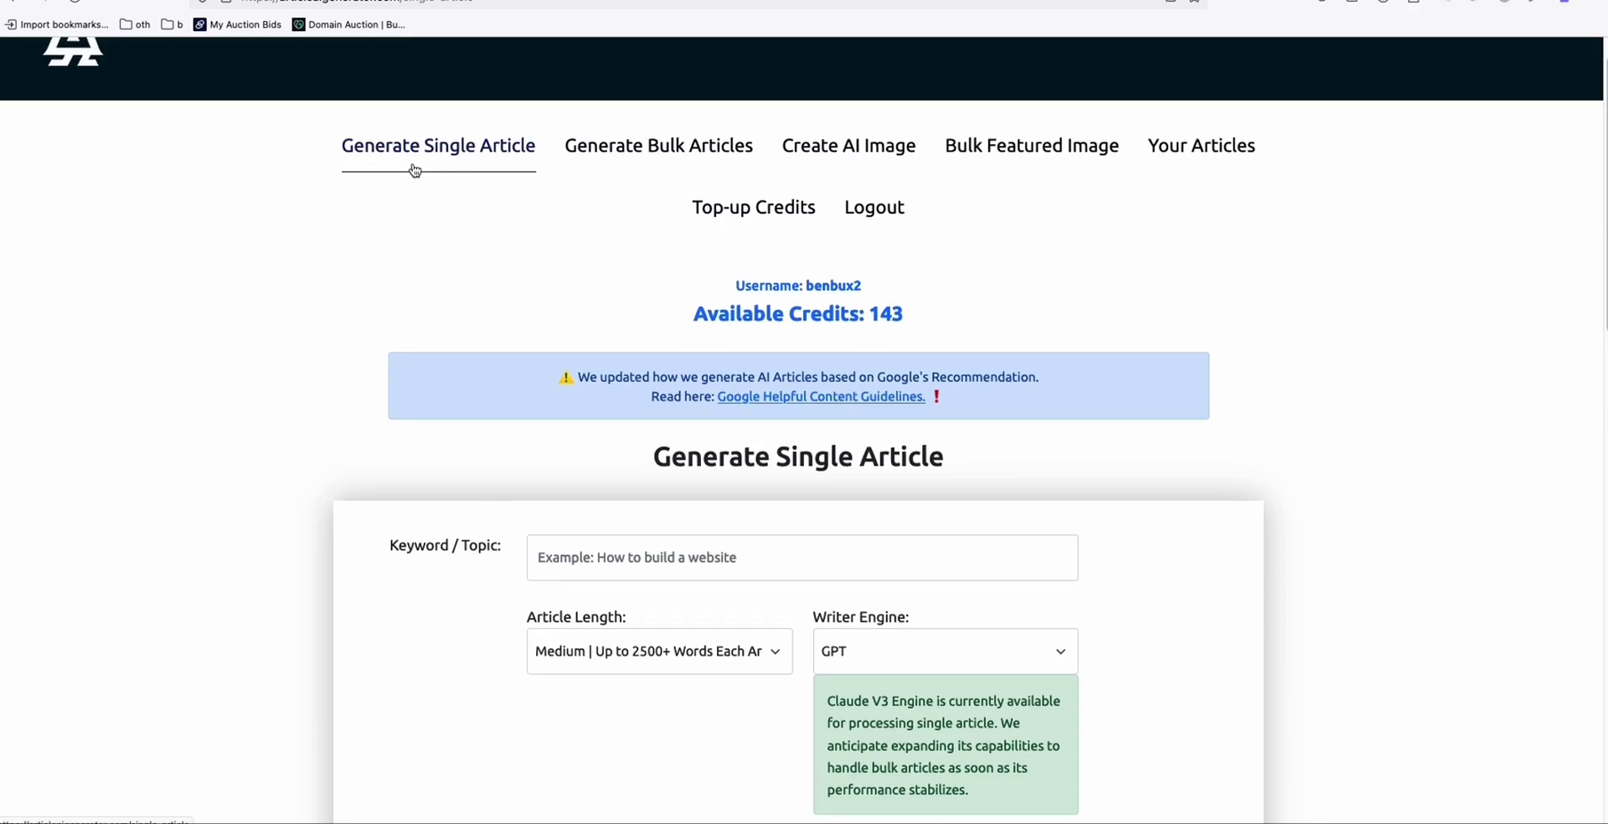
Step: Bring up the Generate Bulk Articles form and scroll through it
click(643, 167)
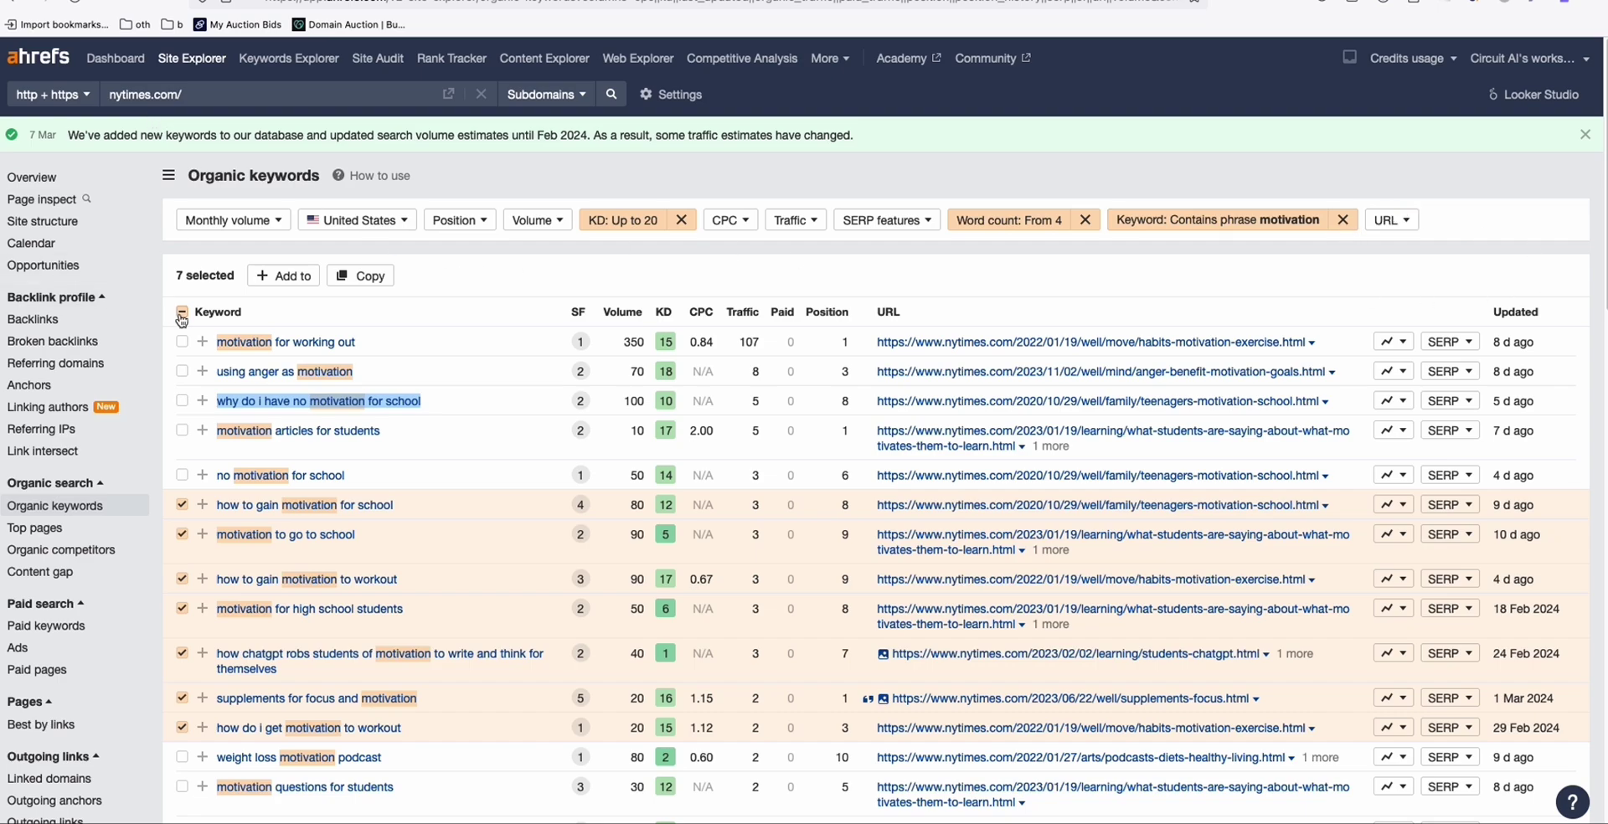
scroll(295, 446, down, 2)
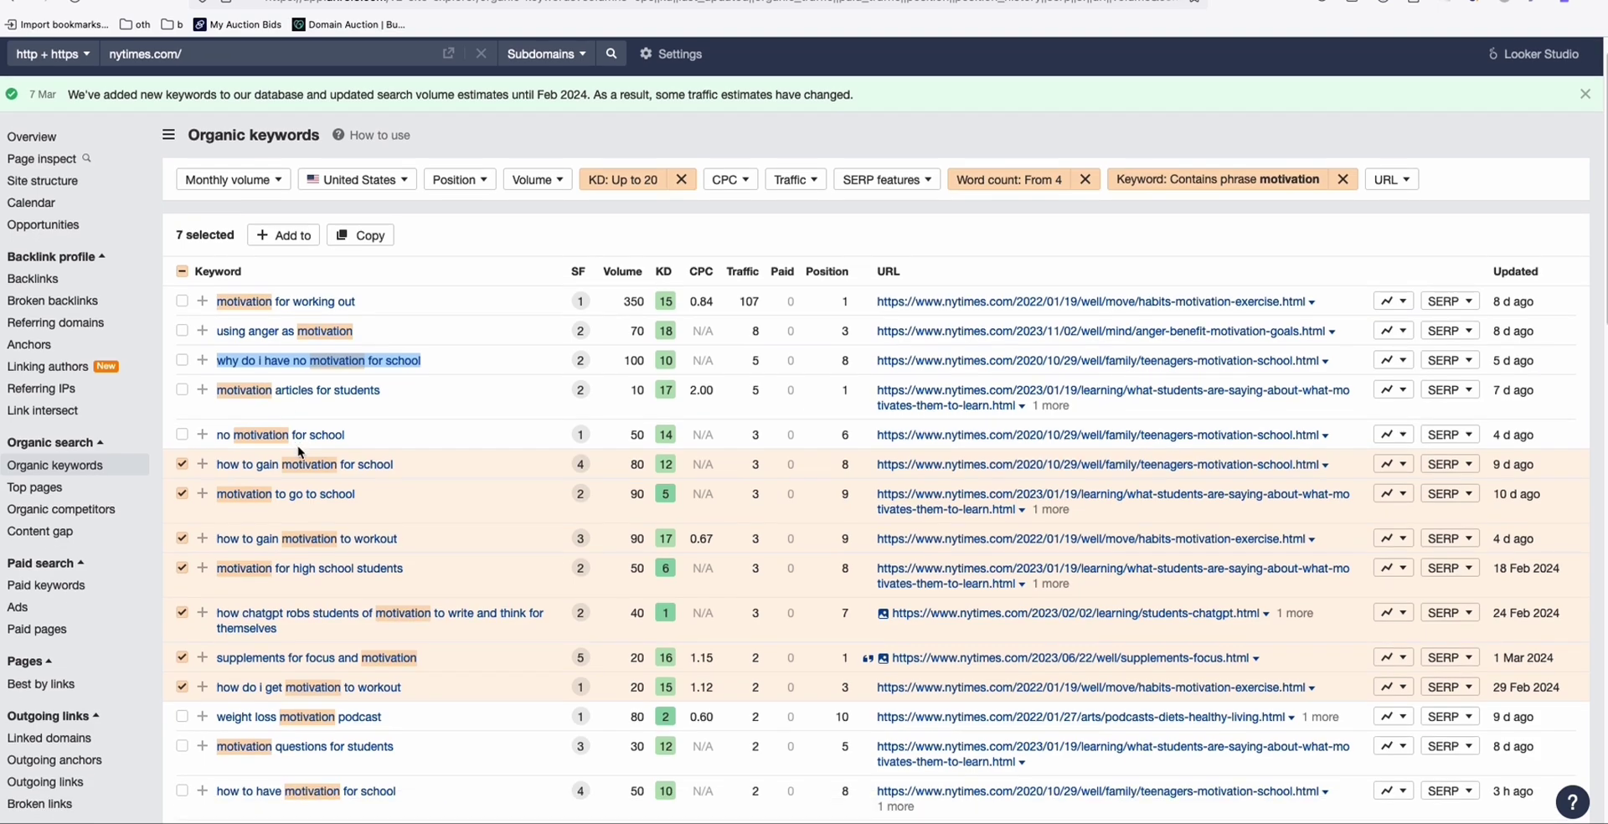
scroll(295, 446, up, 1)
Step: Paste the seven motivation keywords into the bulk Keywords box and delete the fifth, chatgpt-related line
key(ctrl+Tab)
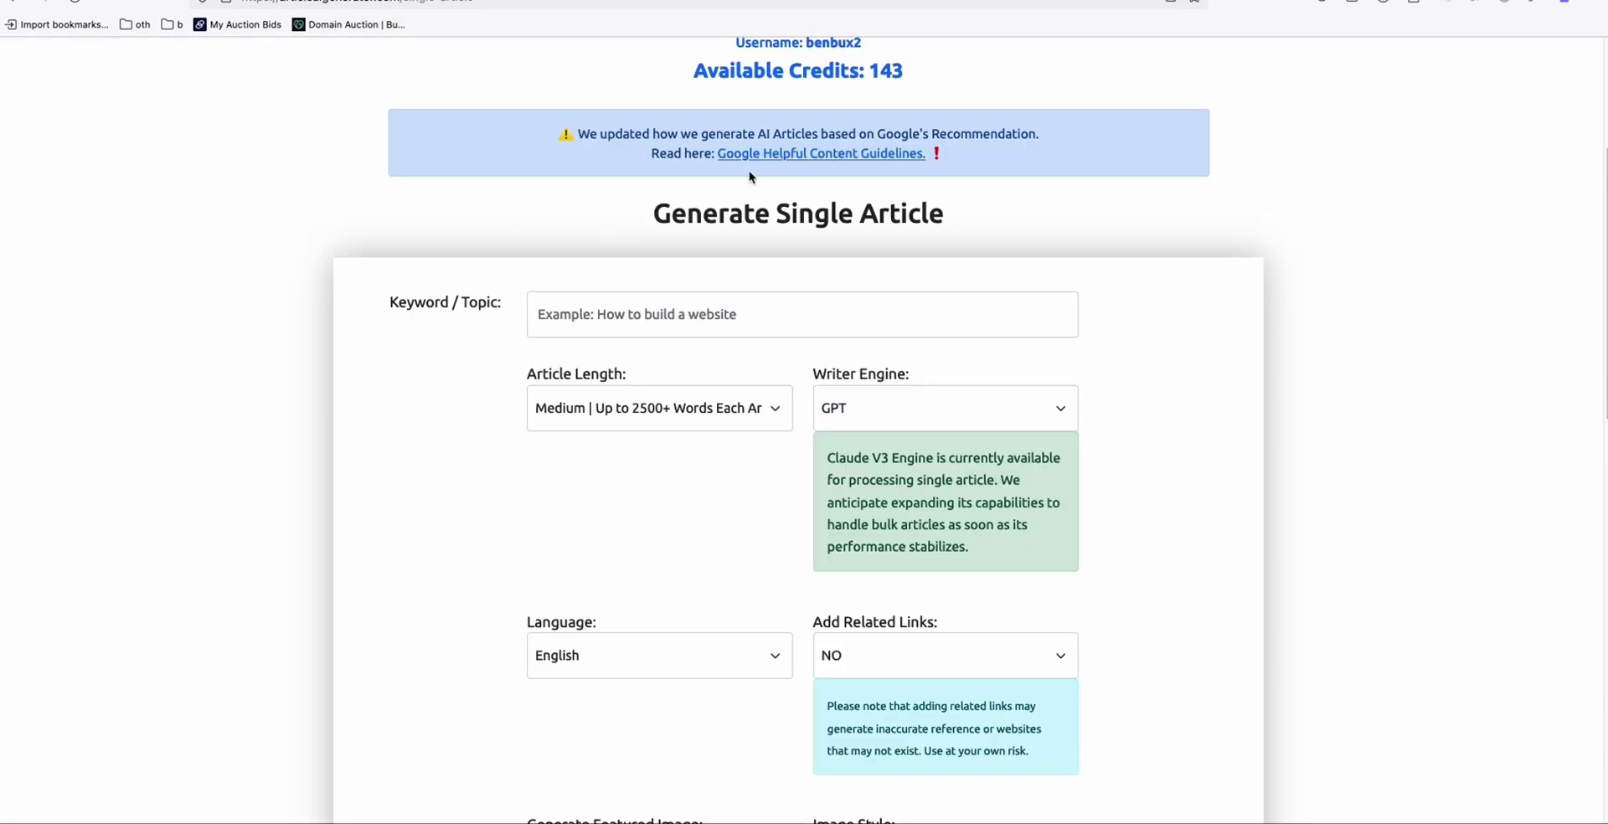
scroll(809, 167, up, 4)
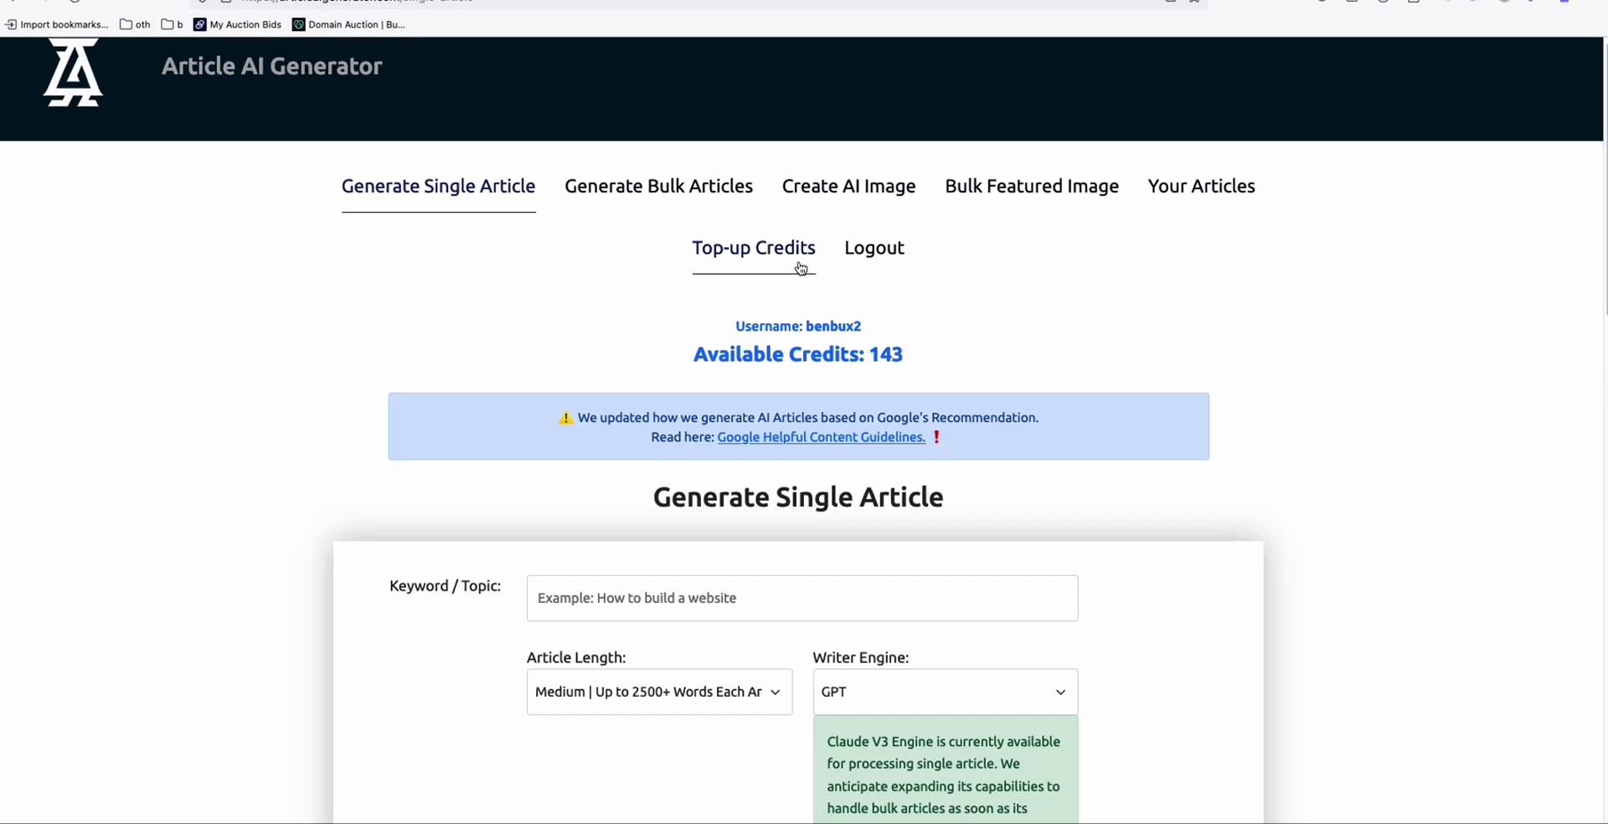
scroll(871, 377, down, 1)
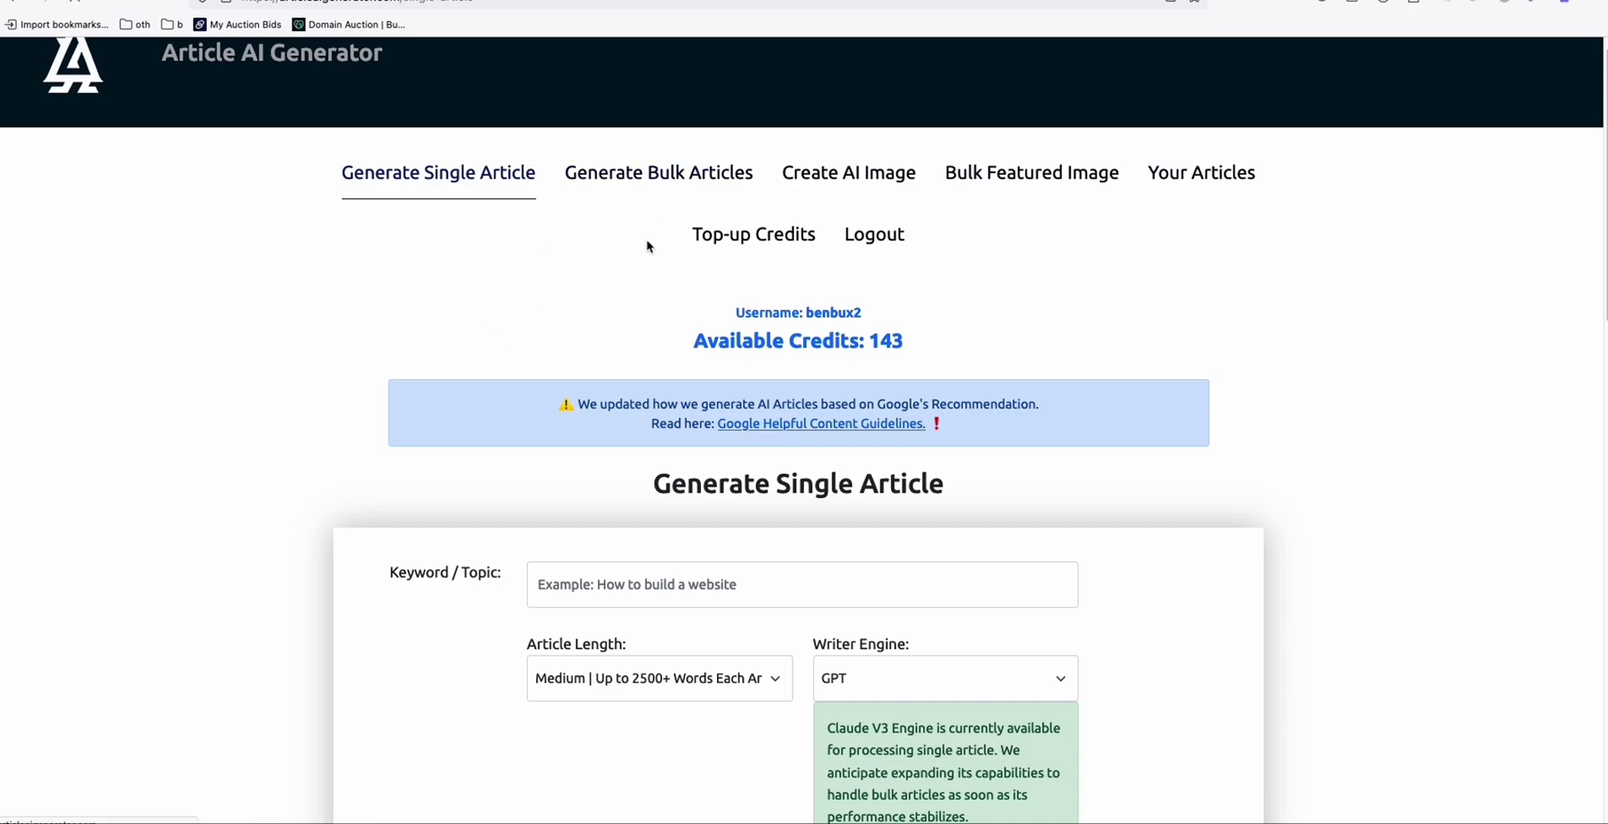
scroll(650, 251, down, 3)
click(473, 564)
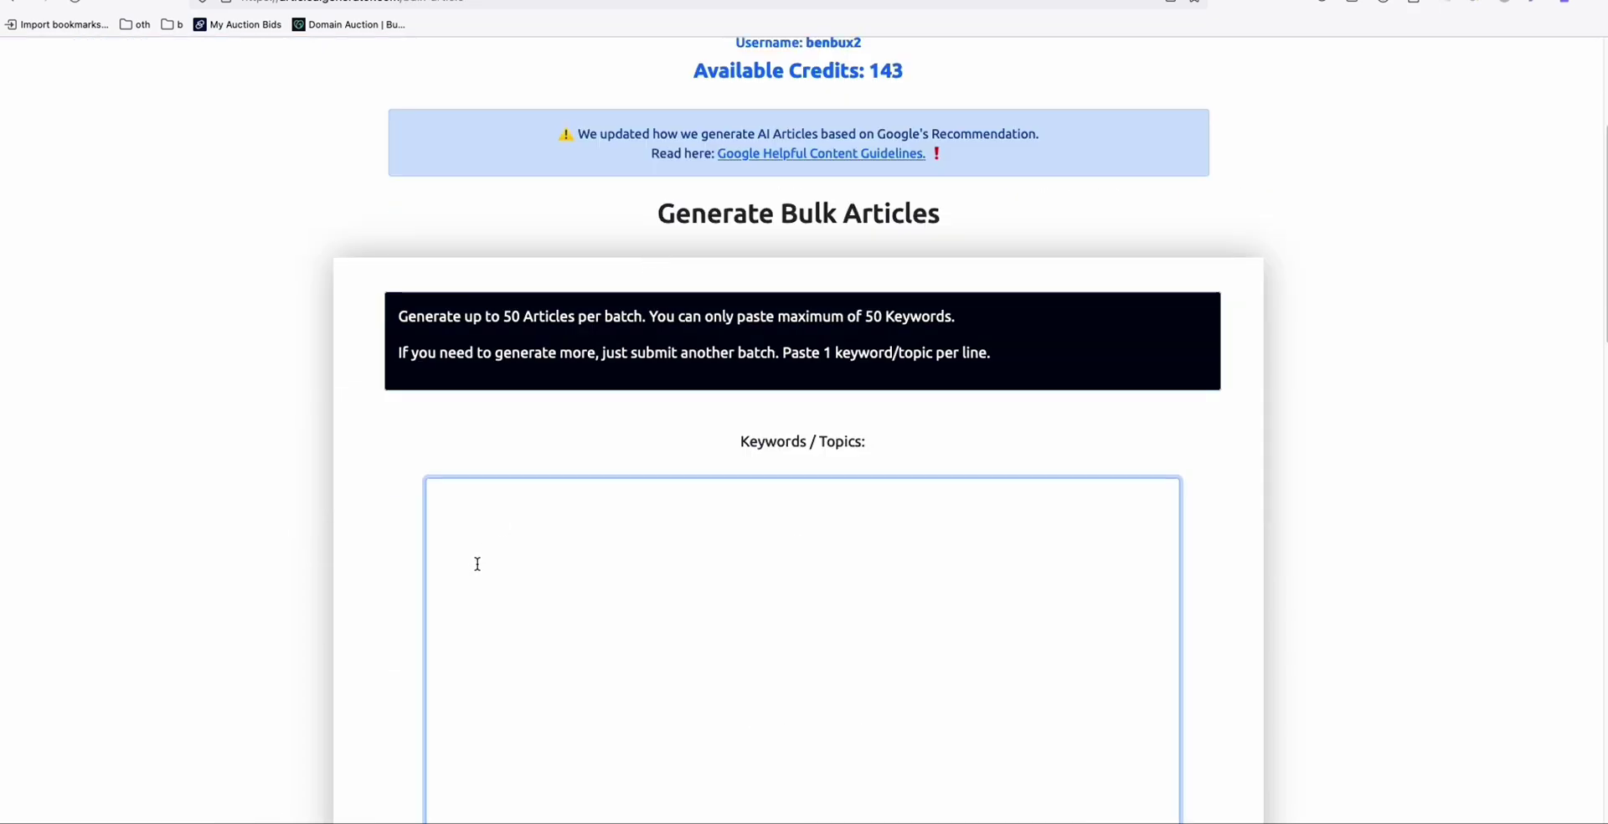
text(how to gain motivation for school motivation to go to school how to gain motivation to workout motivation for high school students how chatgpt robs students of motivation to write and think for themselves supplements for focus and motivation how do i get motivation to workout)
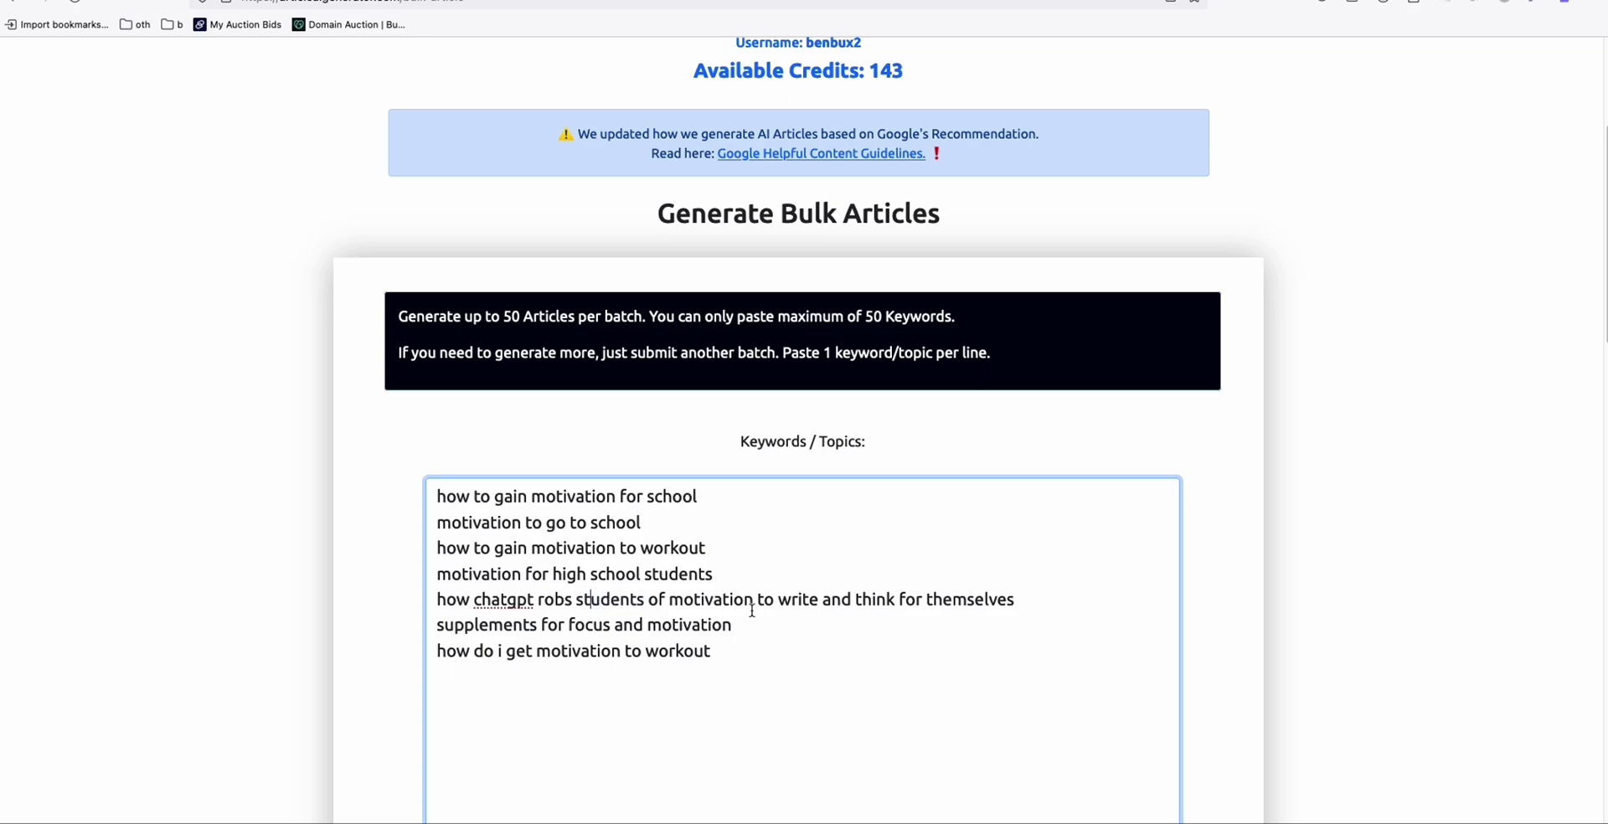
triple_click(753, 600)
key(BackSpace)
scroll(765, 593, down, 2)
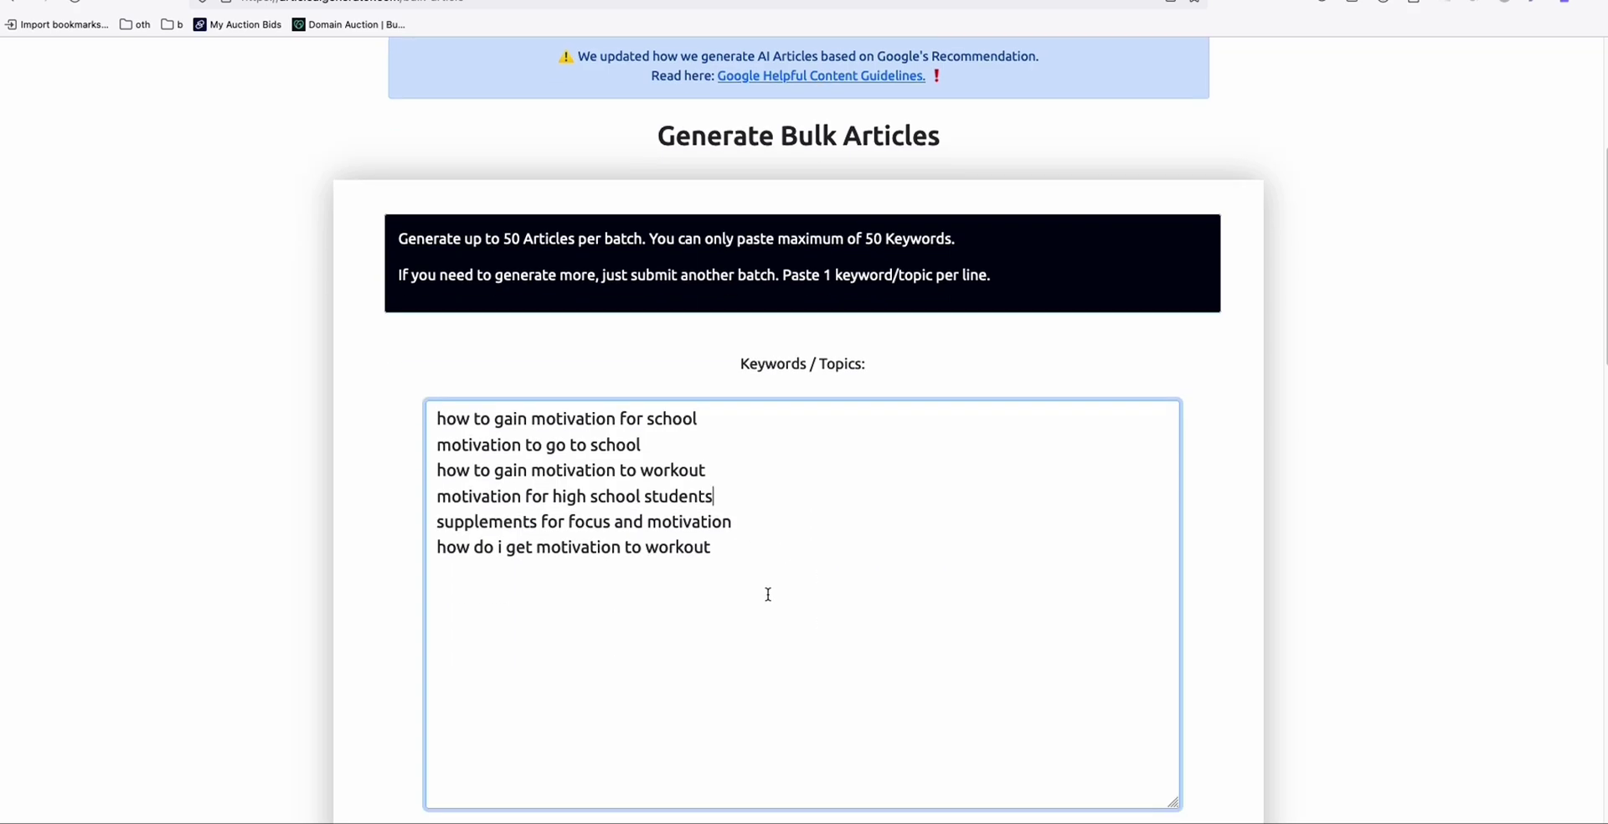
scroll(757, 553, down, 5)
scroll(751, 550, up, 10)
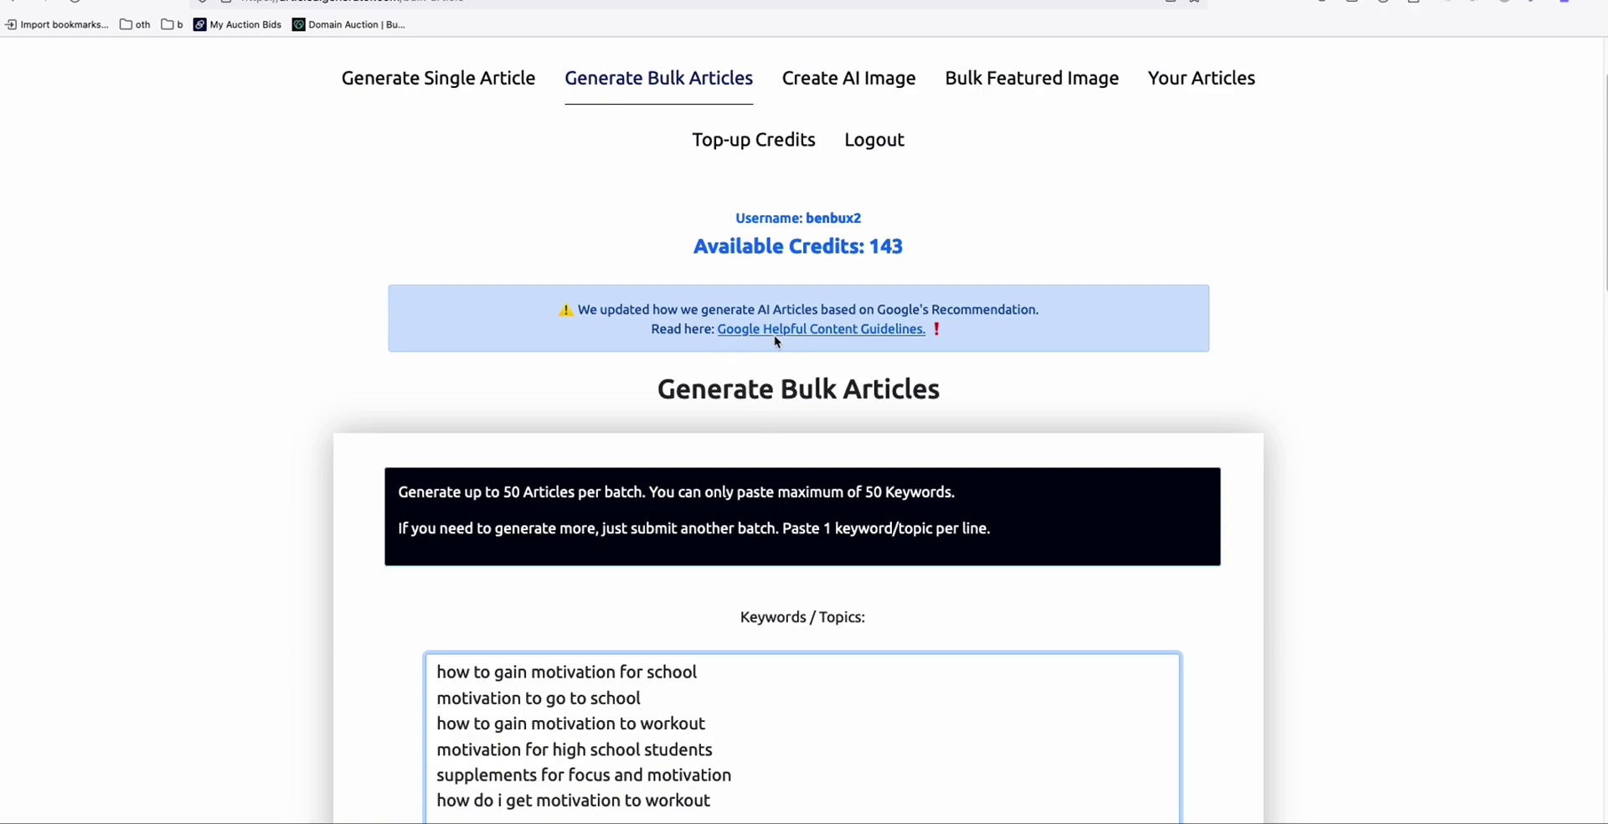
Step: Look over the Post Status choices, leaving the status at DRAFT for now
scroll(753, 348, down, 4)
scroll(748, 360, down, 4)
scroll(749, 375, down, 2)
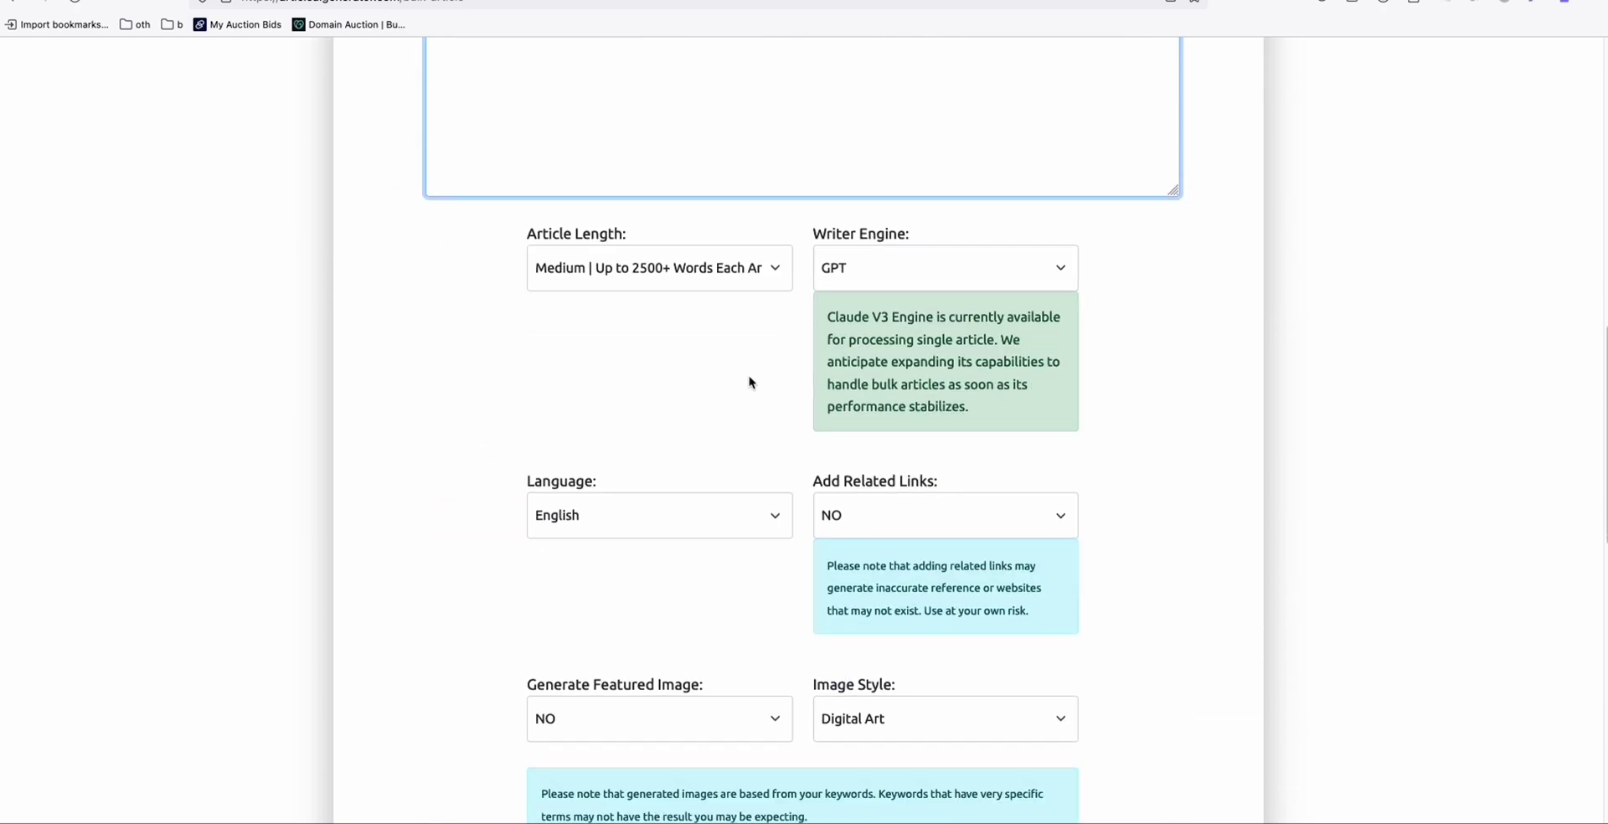
scroll(758, 391, down, 3)
scroll(679, 539, down, 4)
scroll(679, 538, down, 2)
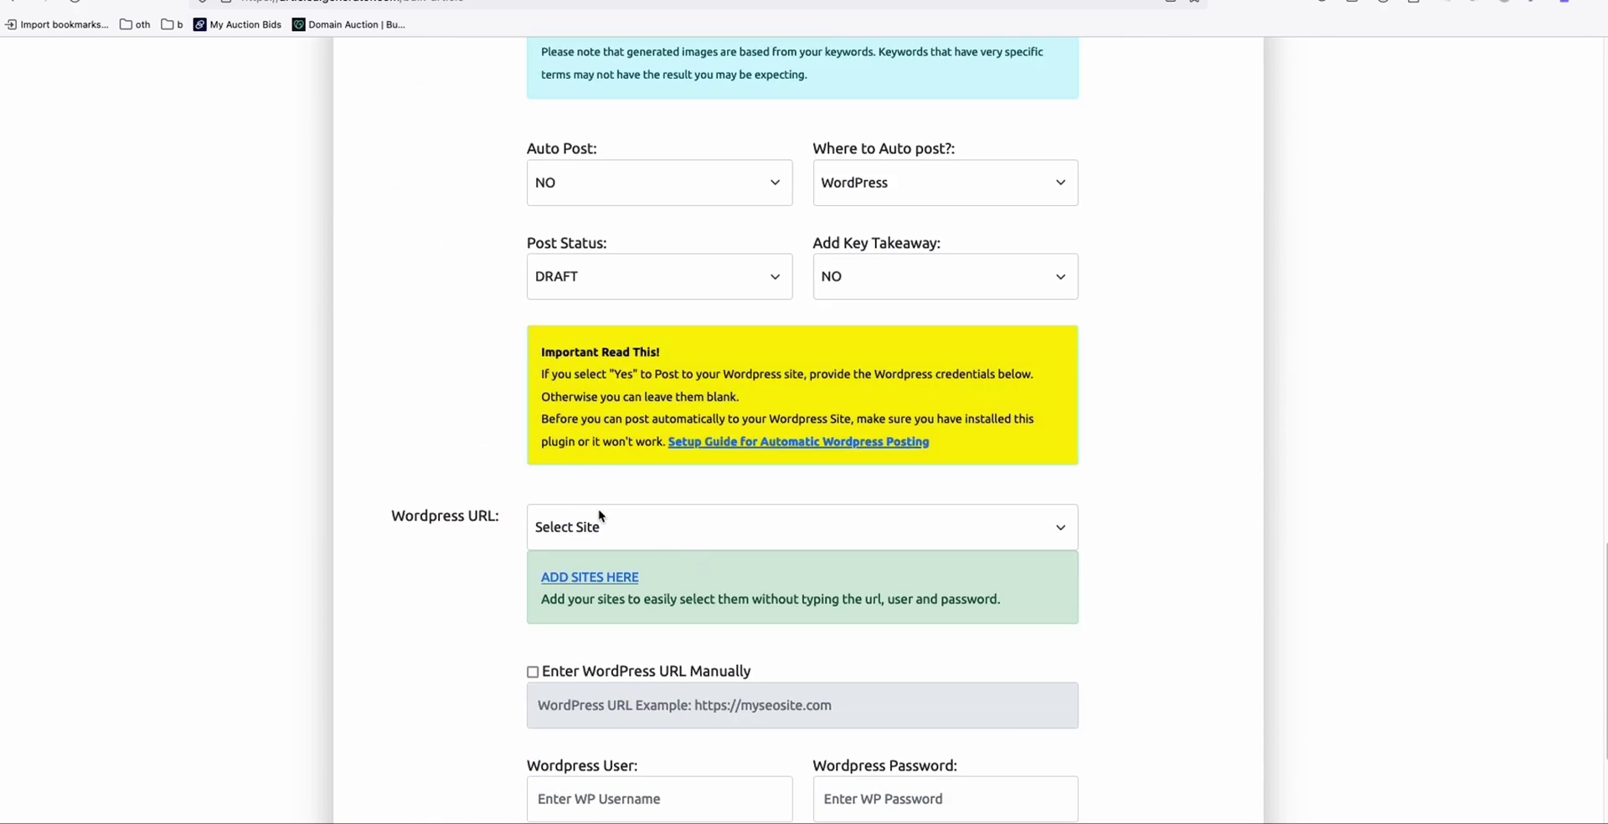
scroll(615, 532, down, 2)
scroll(670, 511, up, 2)
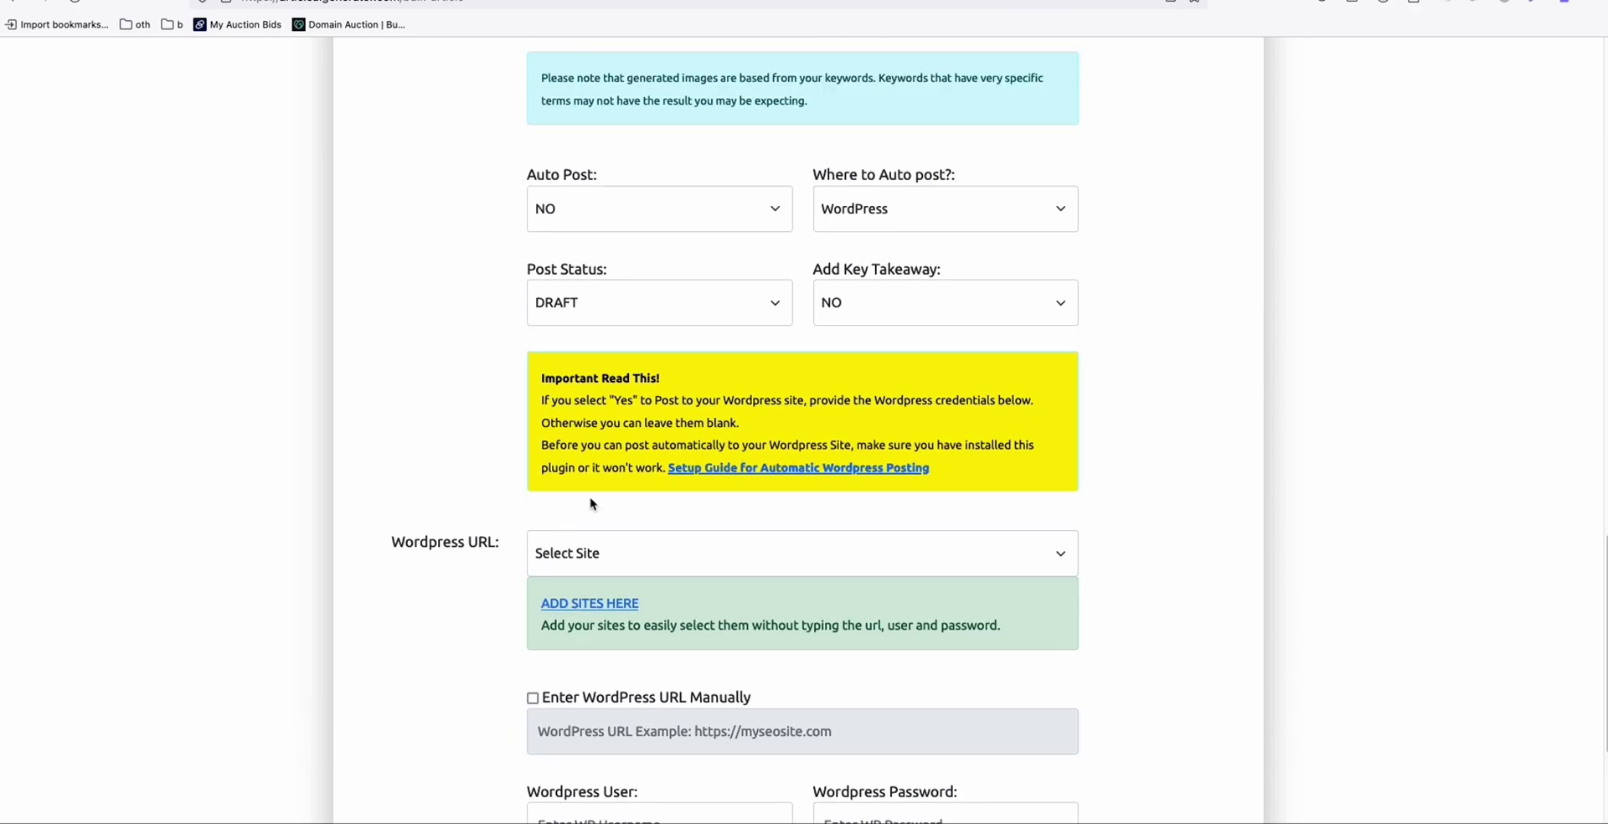
click(628, 303)
click(455, 323)
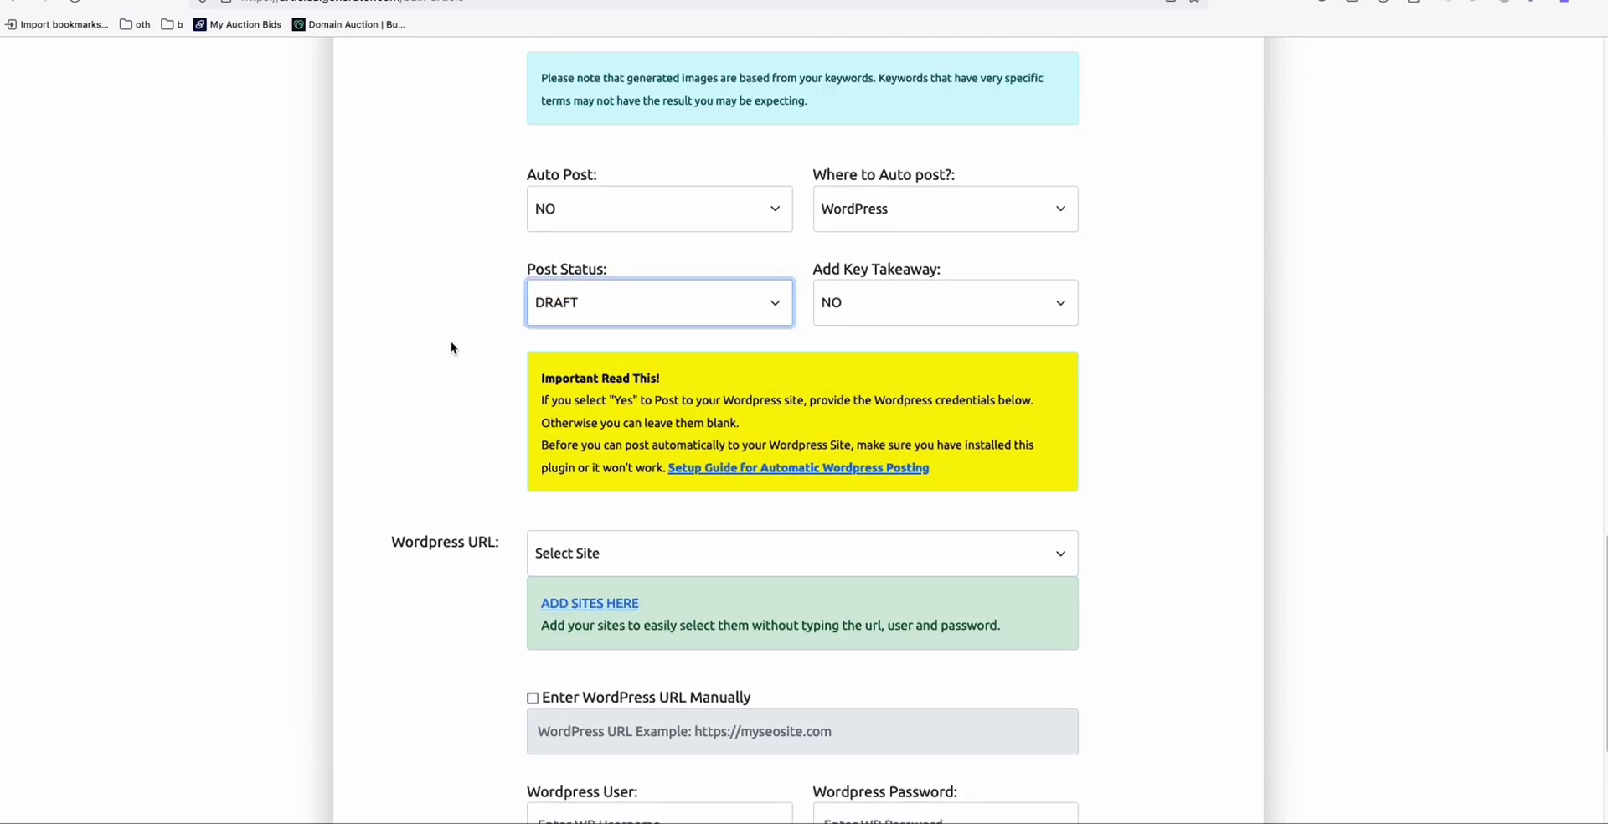
scroll(462, 368, up, 2)
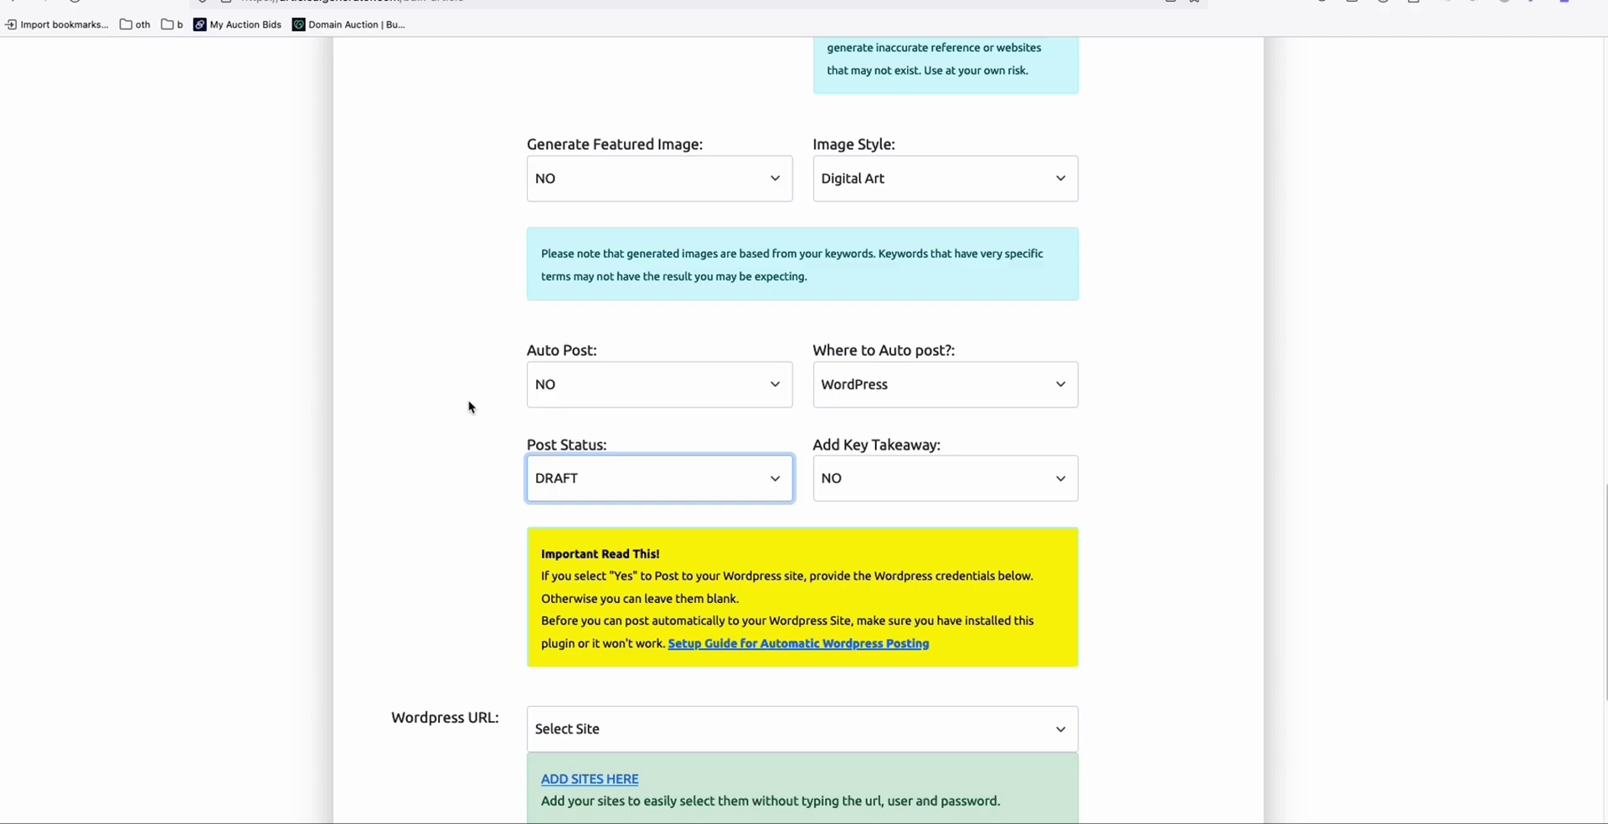
Step: Set the bulk articles' post status to PUBLISHED and return to the top of the form
click(646, 481)
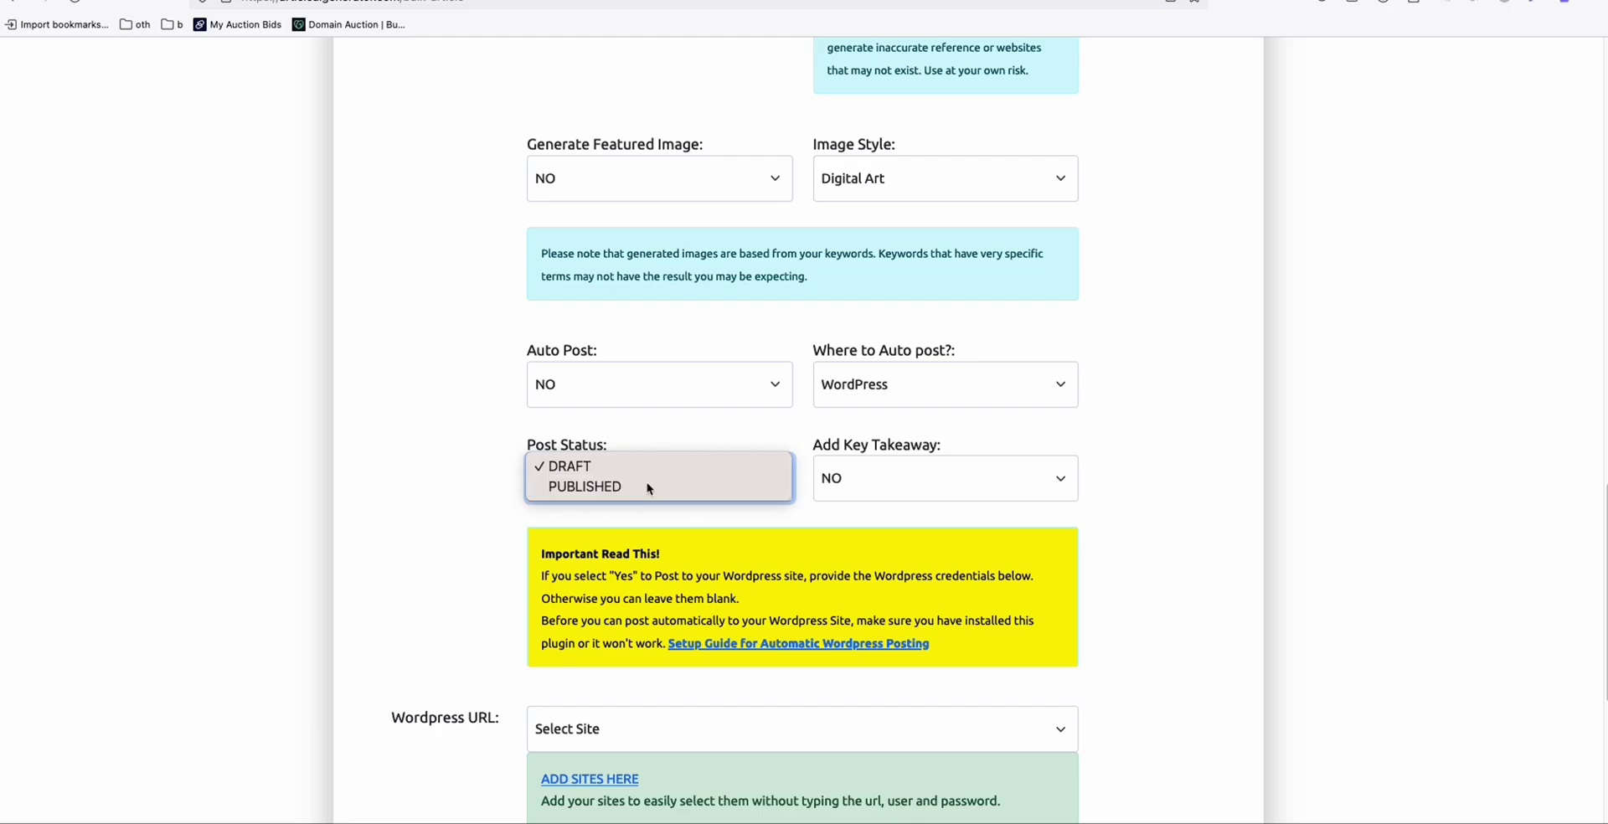
click(650, 489)
scroll(668, 517, up, 5)
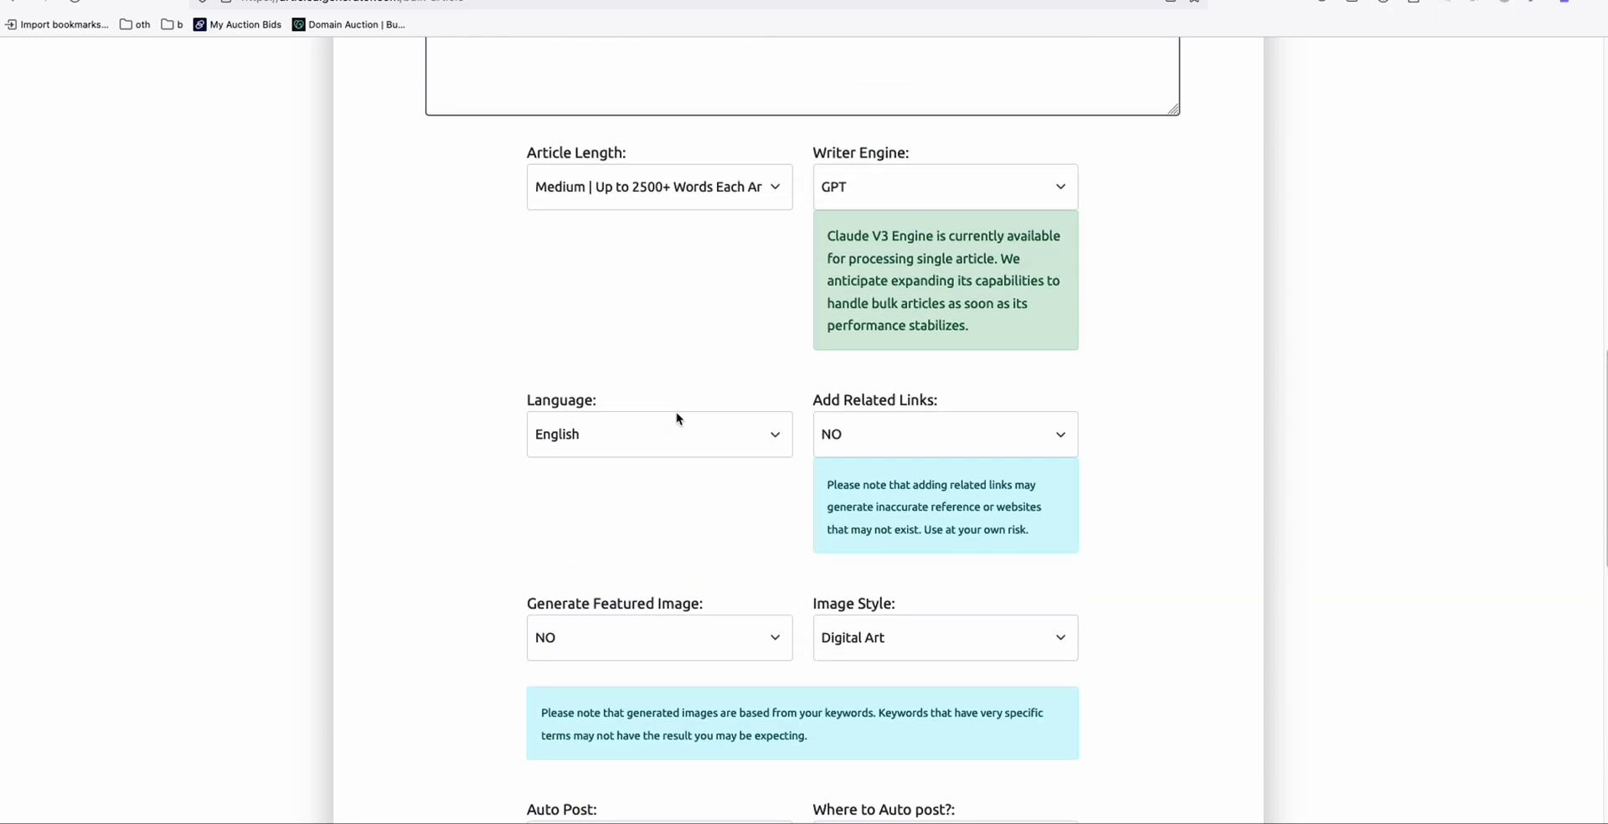
scroll(670, 515, up, 7)
scroll(756, 514, down, 9)
scroll(796, 637, down, 9)
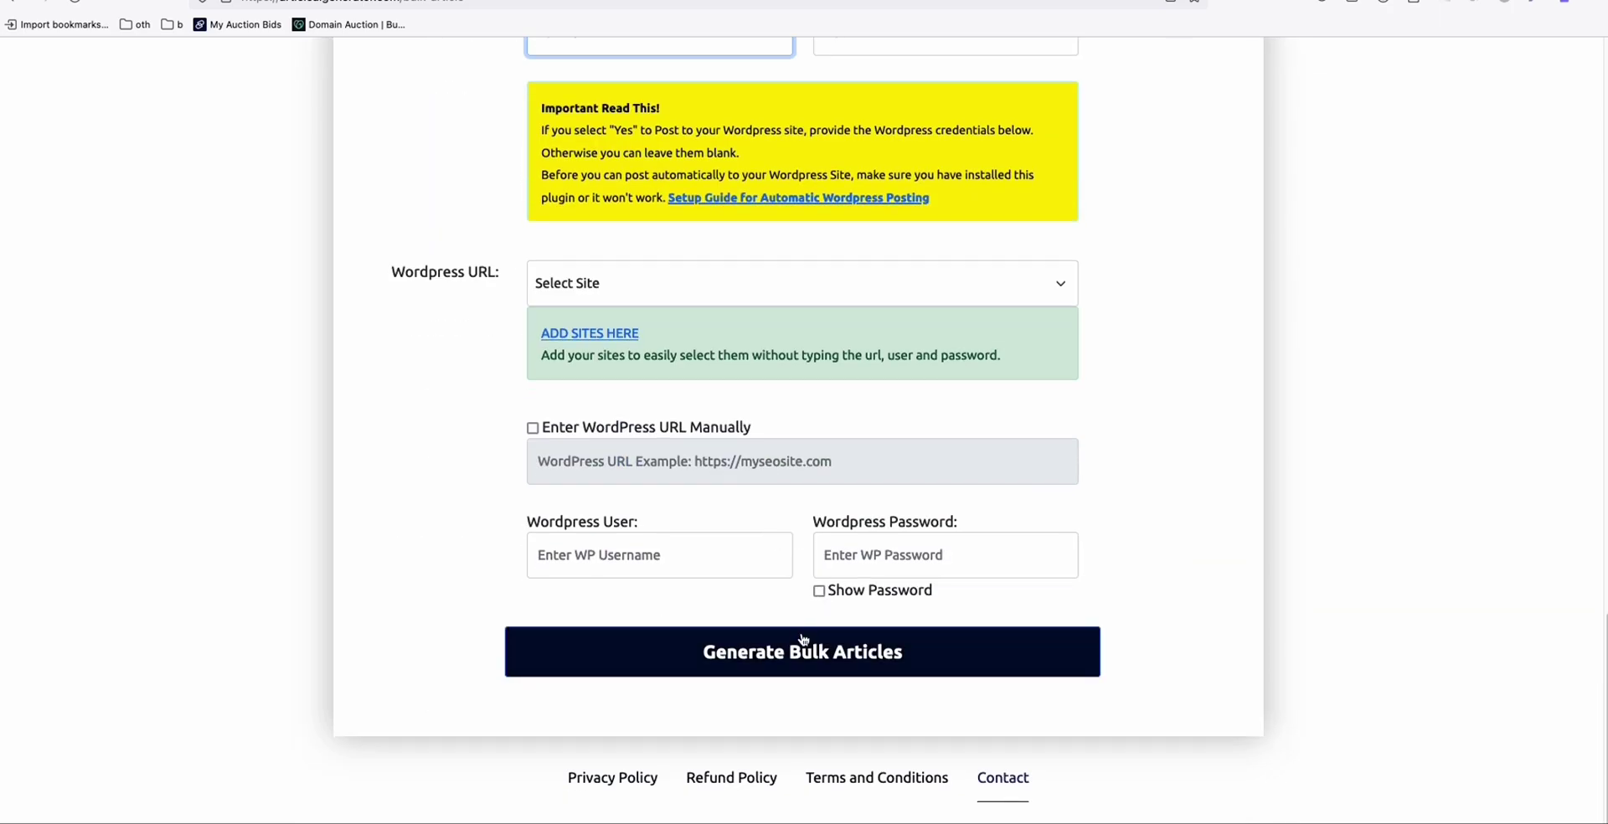
scroll(775, 556, up, 7)
scroll(774, 556, up, 5)
scroll(773, 559, up, 6)
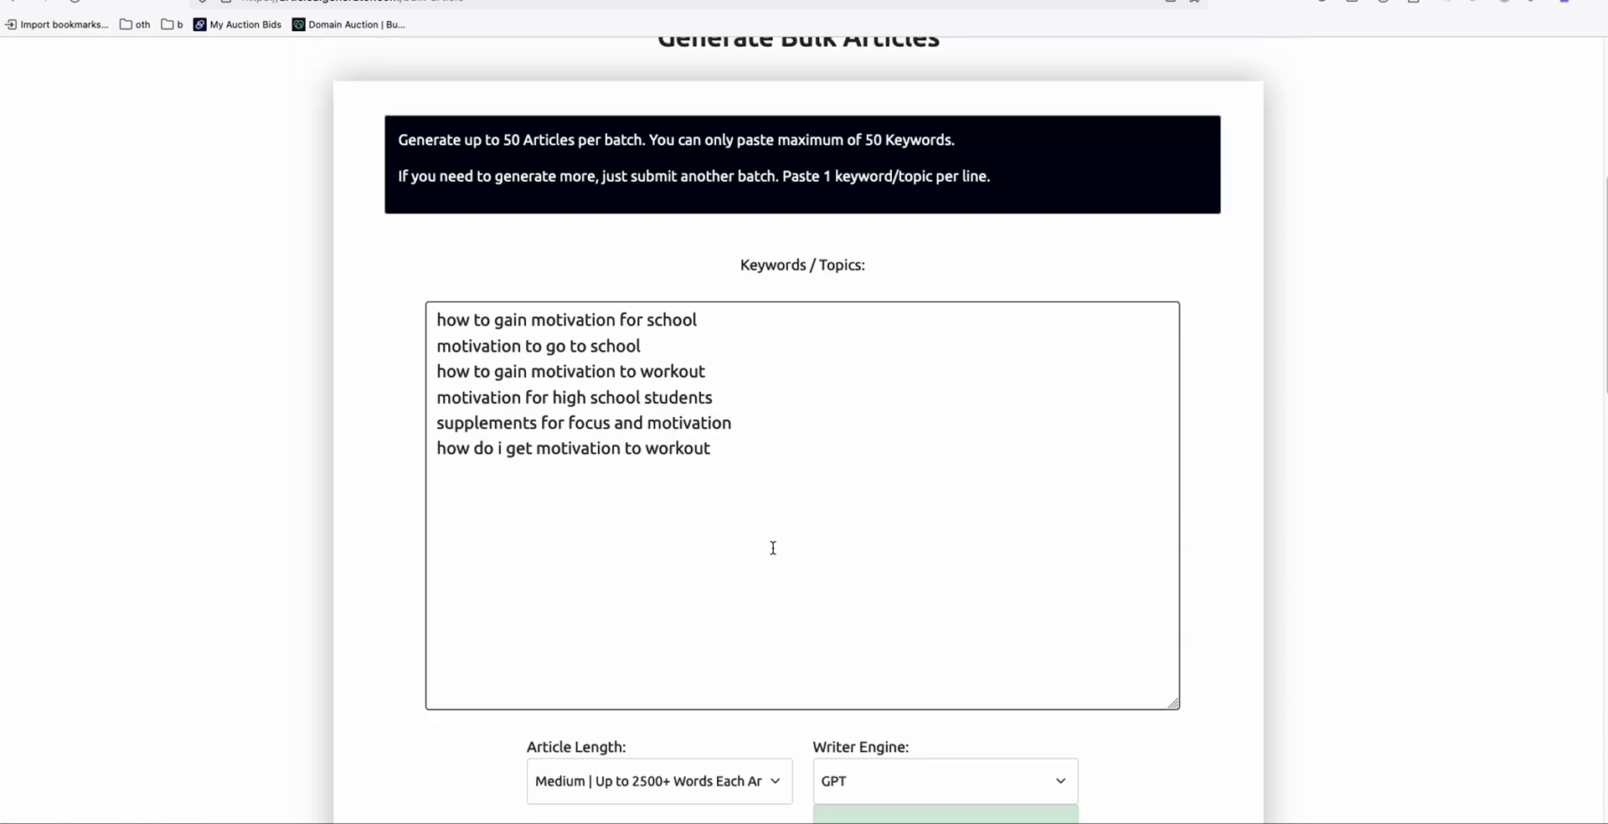
scroll(773, 548, up, 2)
Step: Open the full content of 'How Do I Get Motivation To Workout' from the Generated Articles table
scroll(773, 545, up, 5)
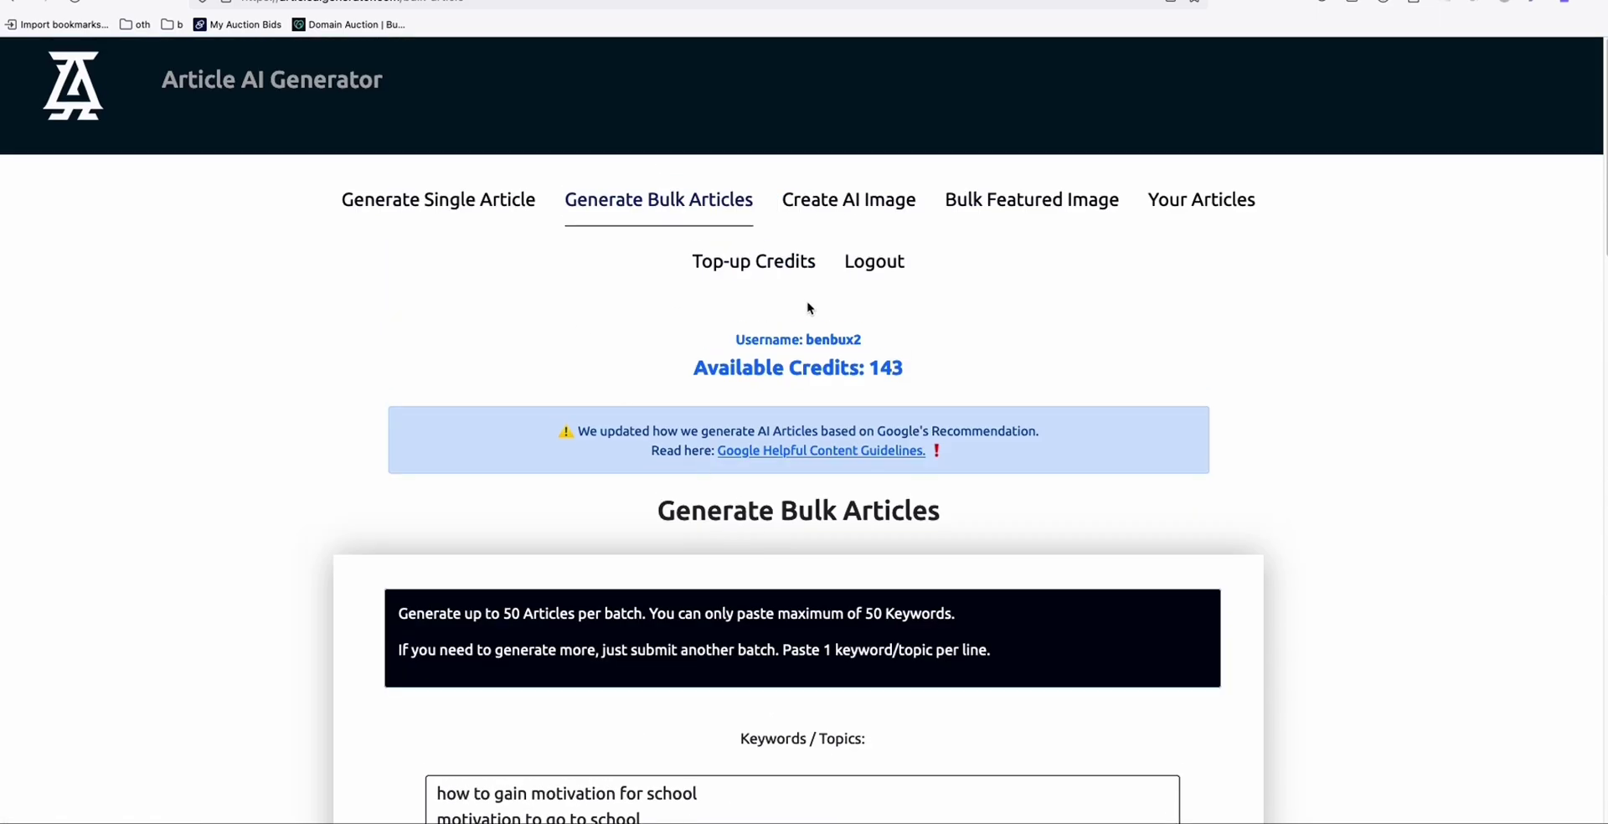
scroll(1010, 260, down, 1)
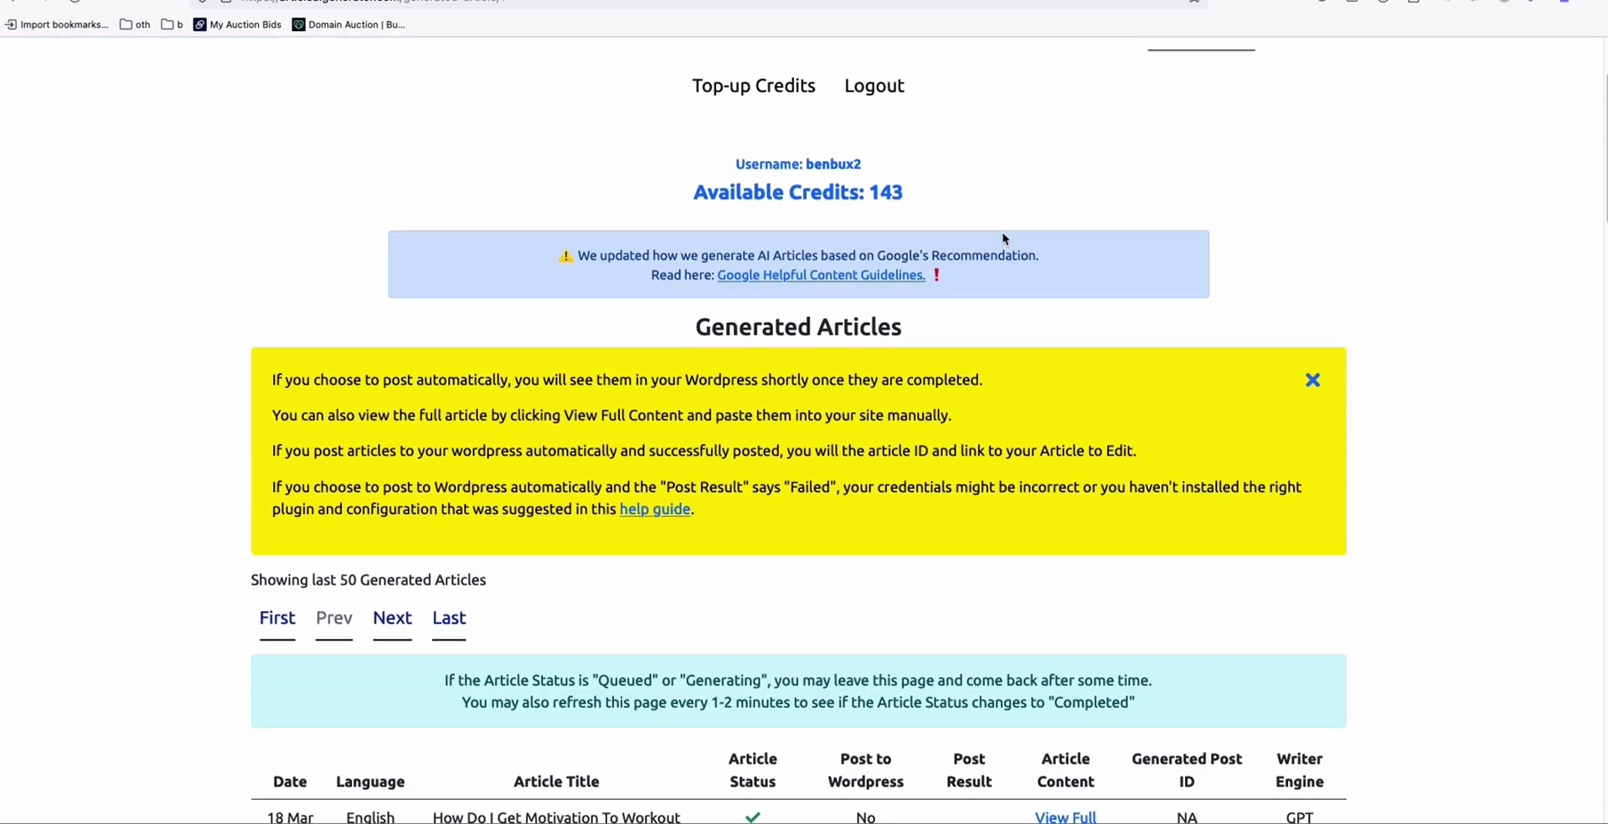
scroll(1010, 259, down, 5)
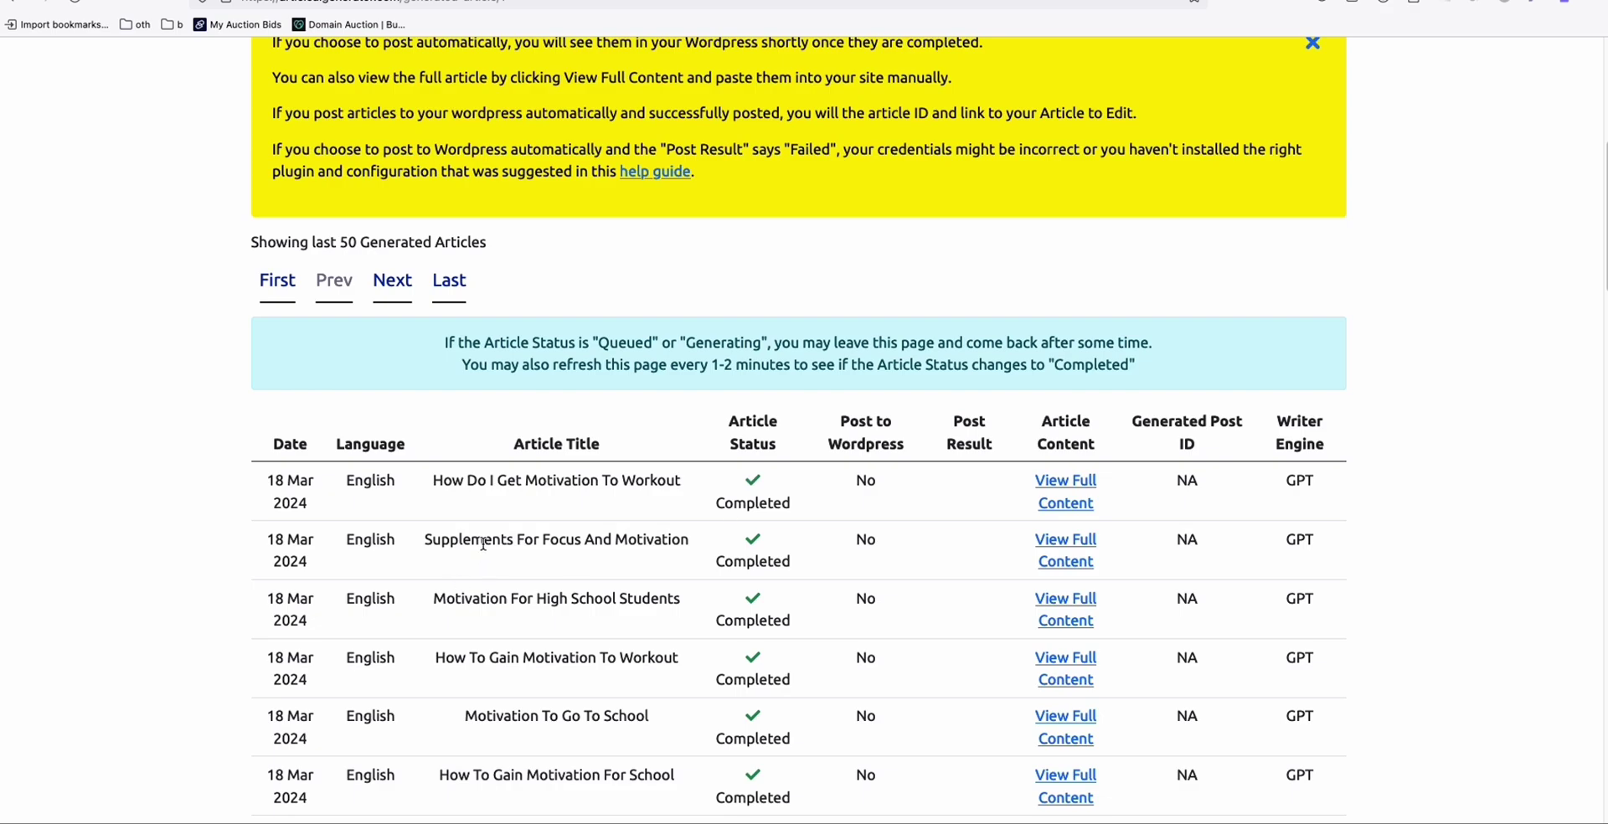
scroll(512, 580, down, 1)
drag(435, 561, 634, 563)
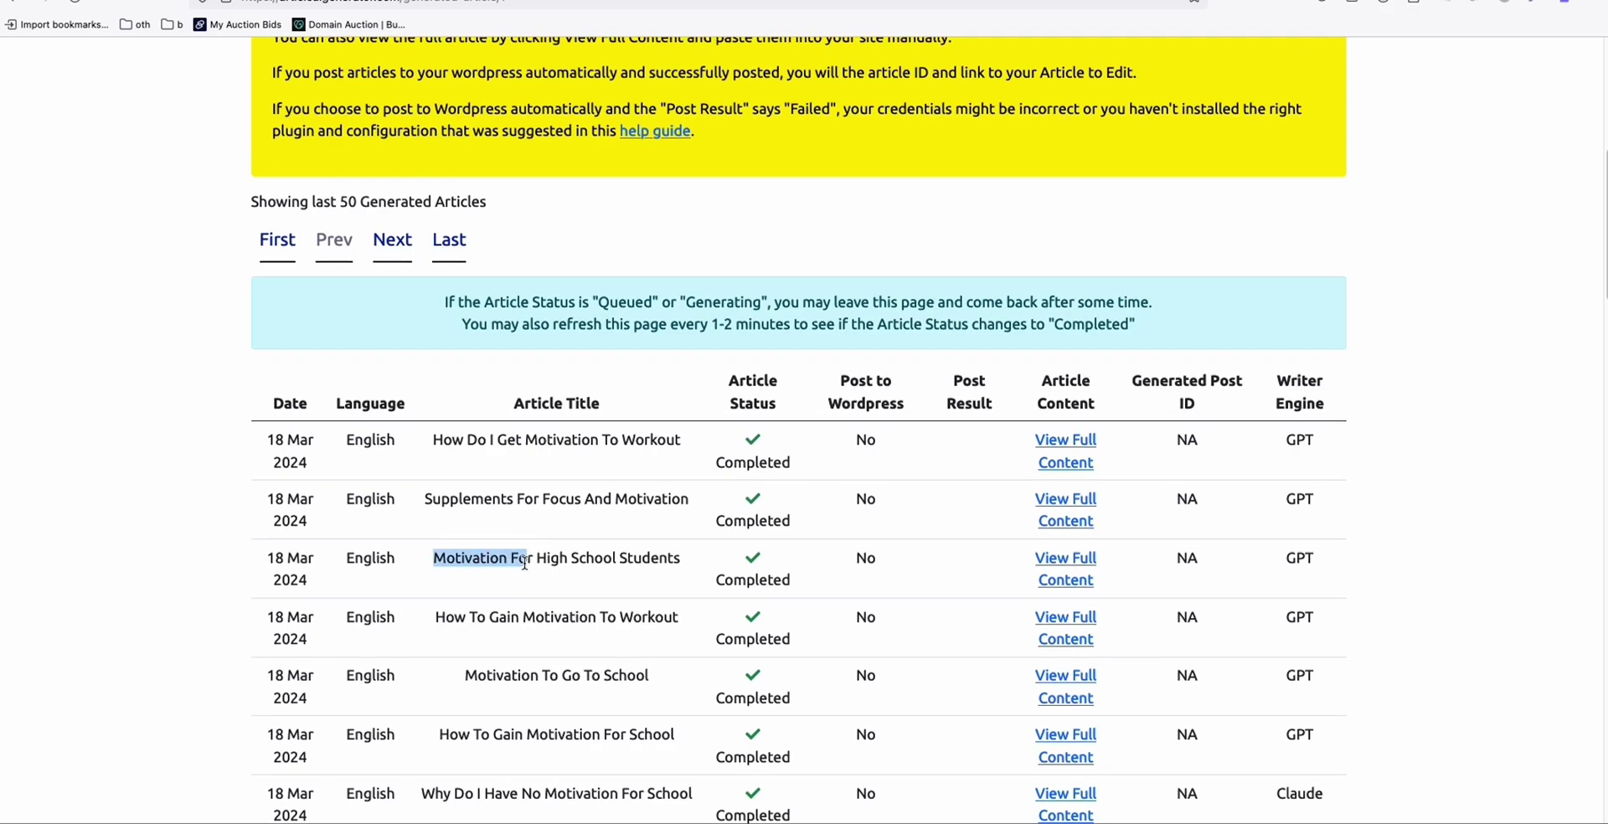
drag(452, 439, 645, 458)
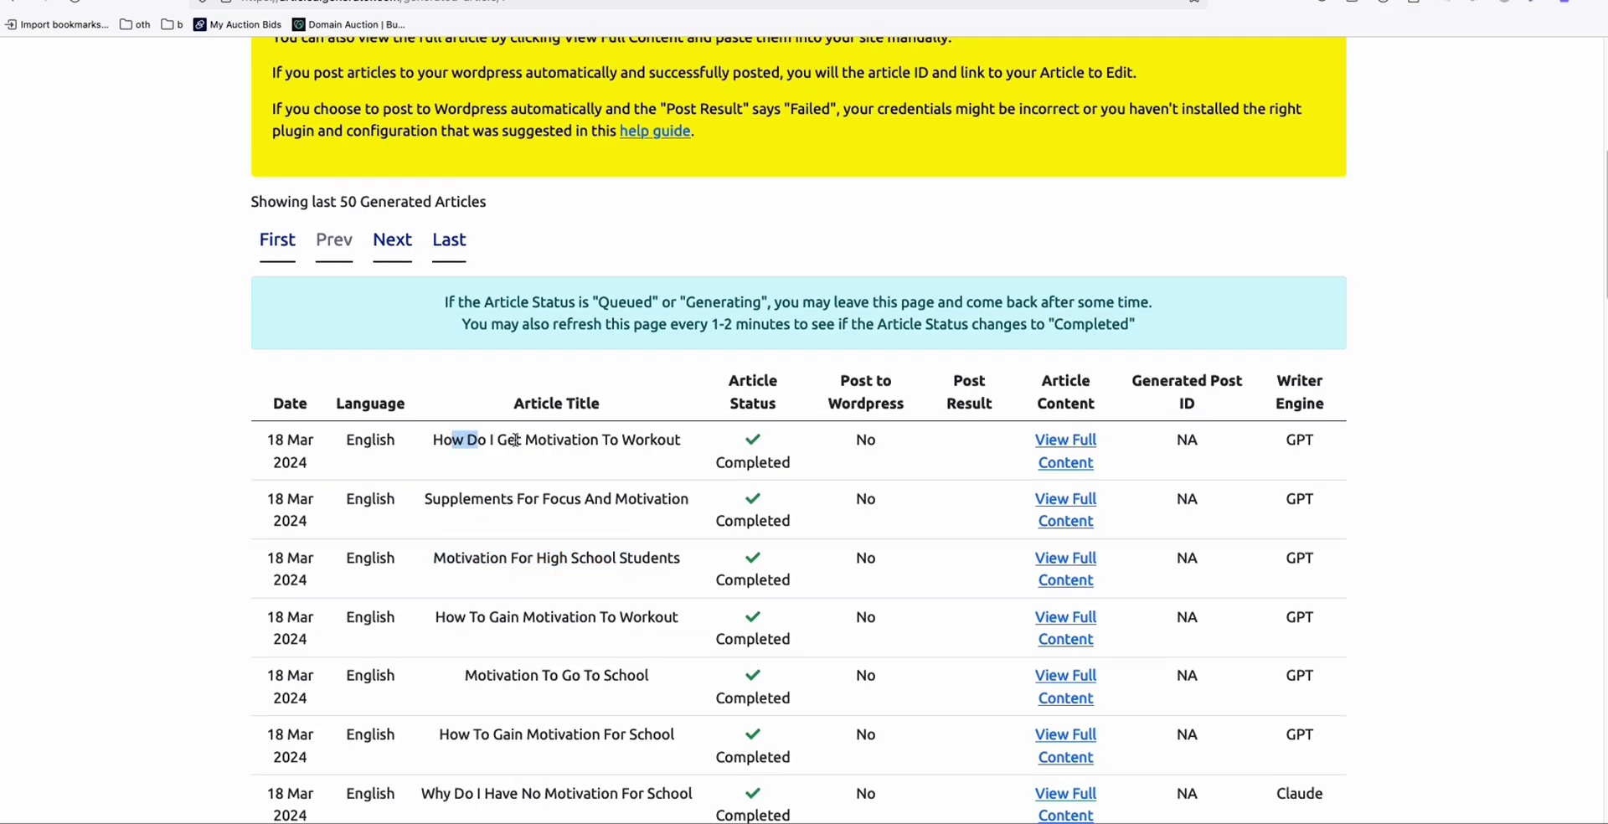
click(644, 458)
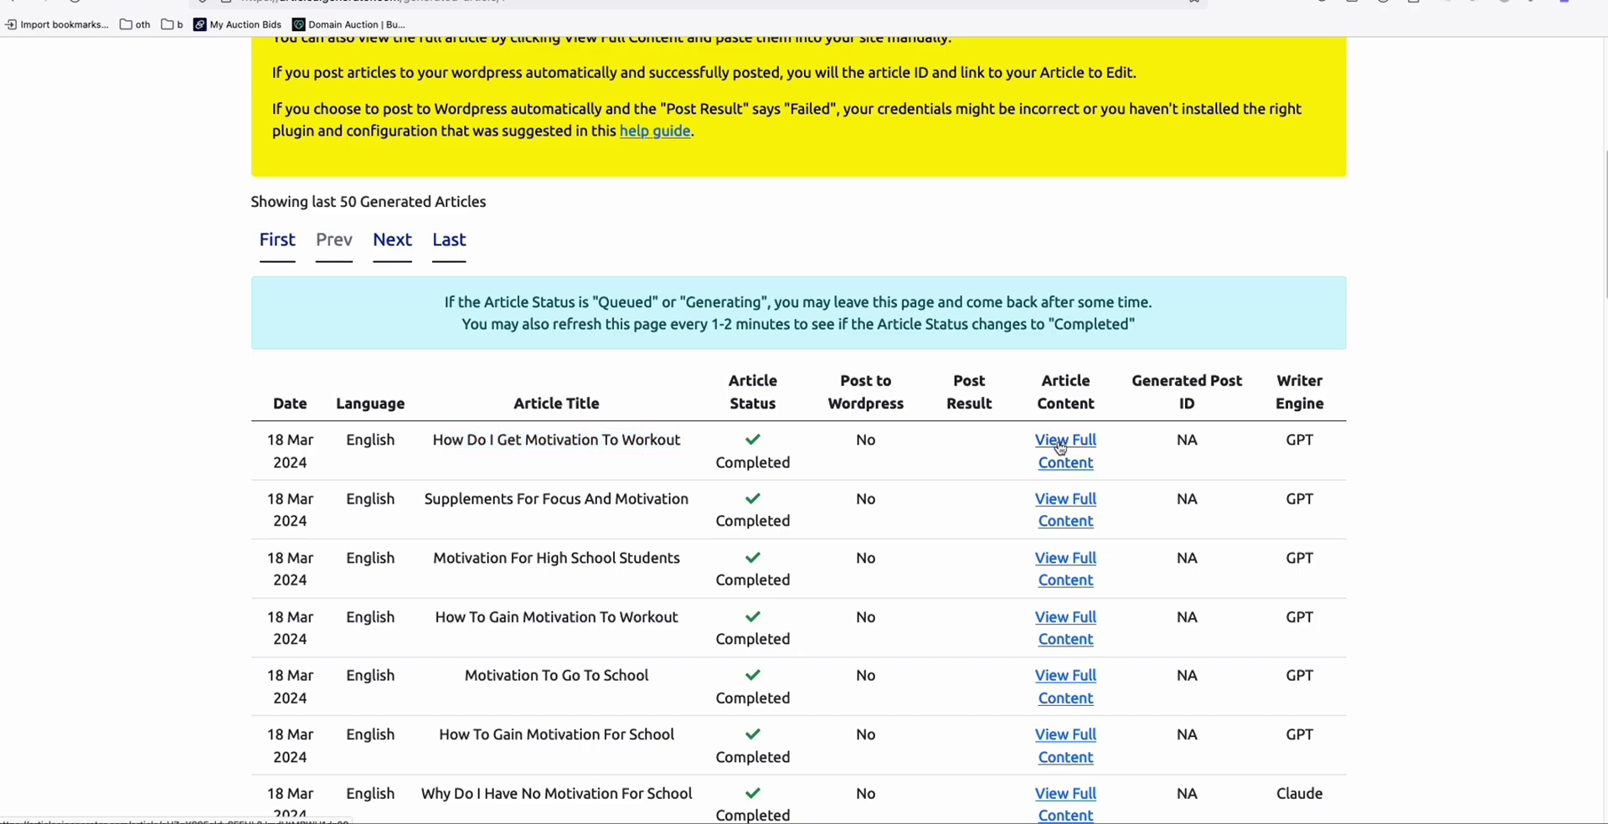
Step: Read down through the sections of the workout-motivation article
scroll(538, 335, down, 2)
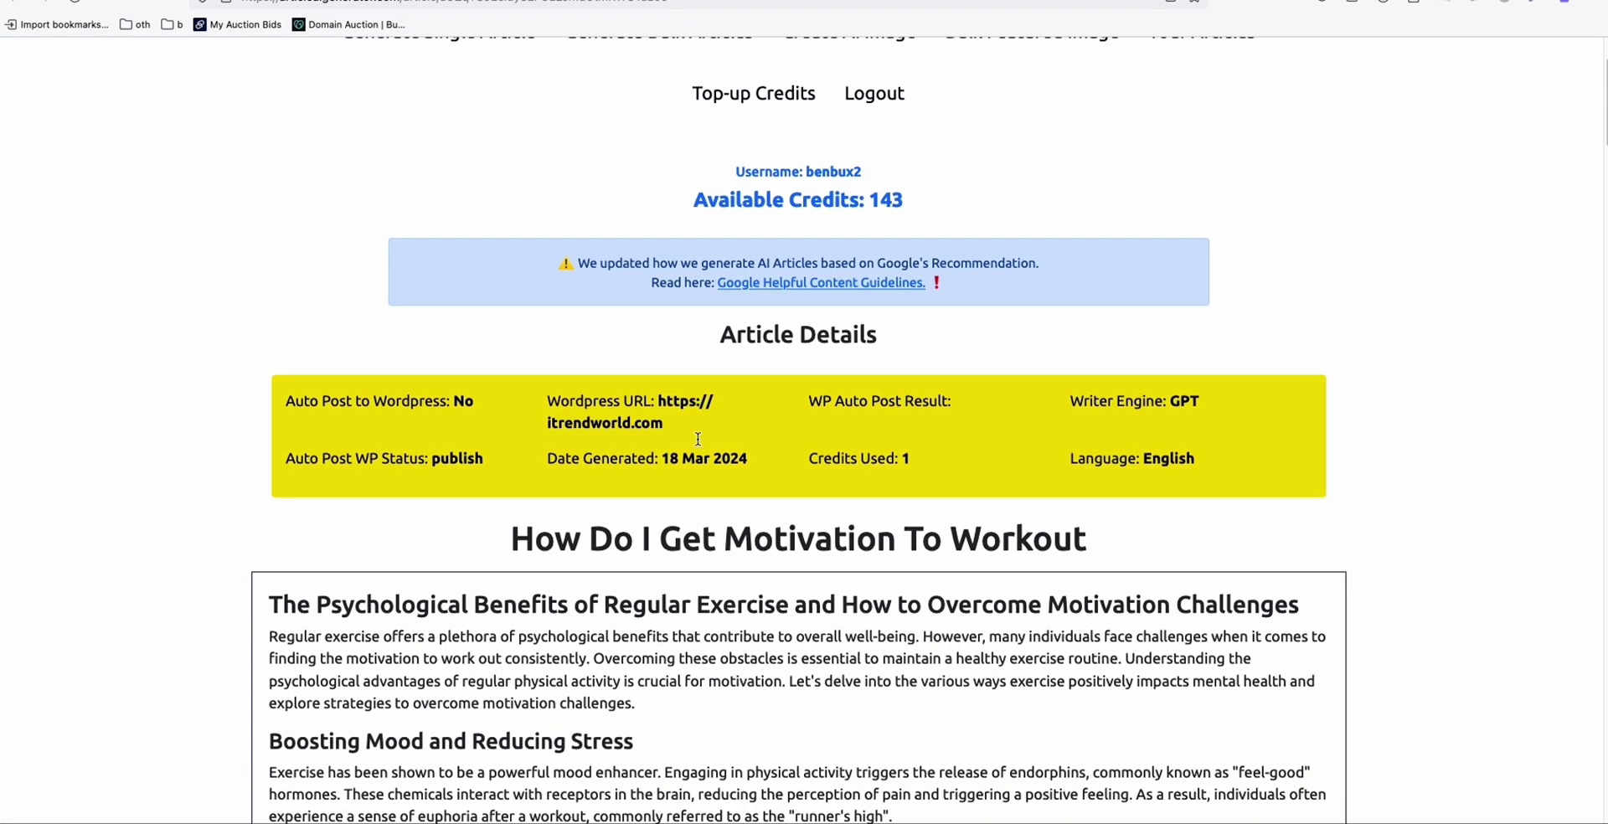
scroll(539, 418, down, 3)
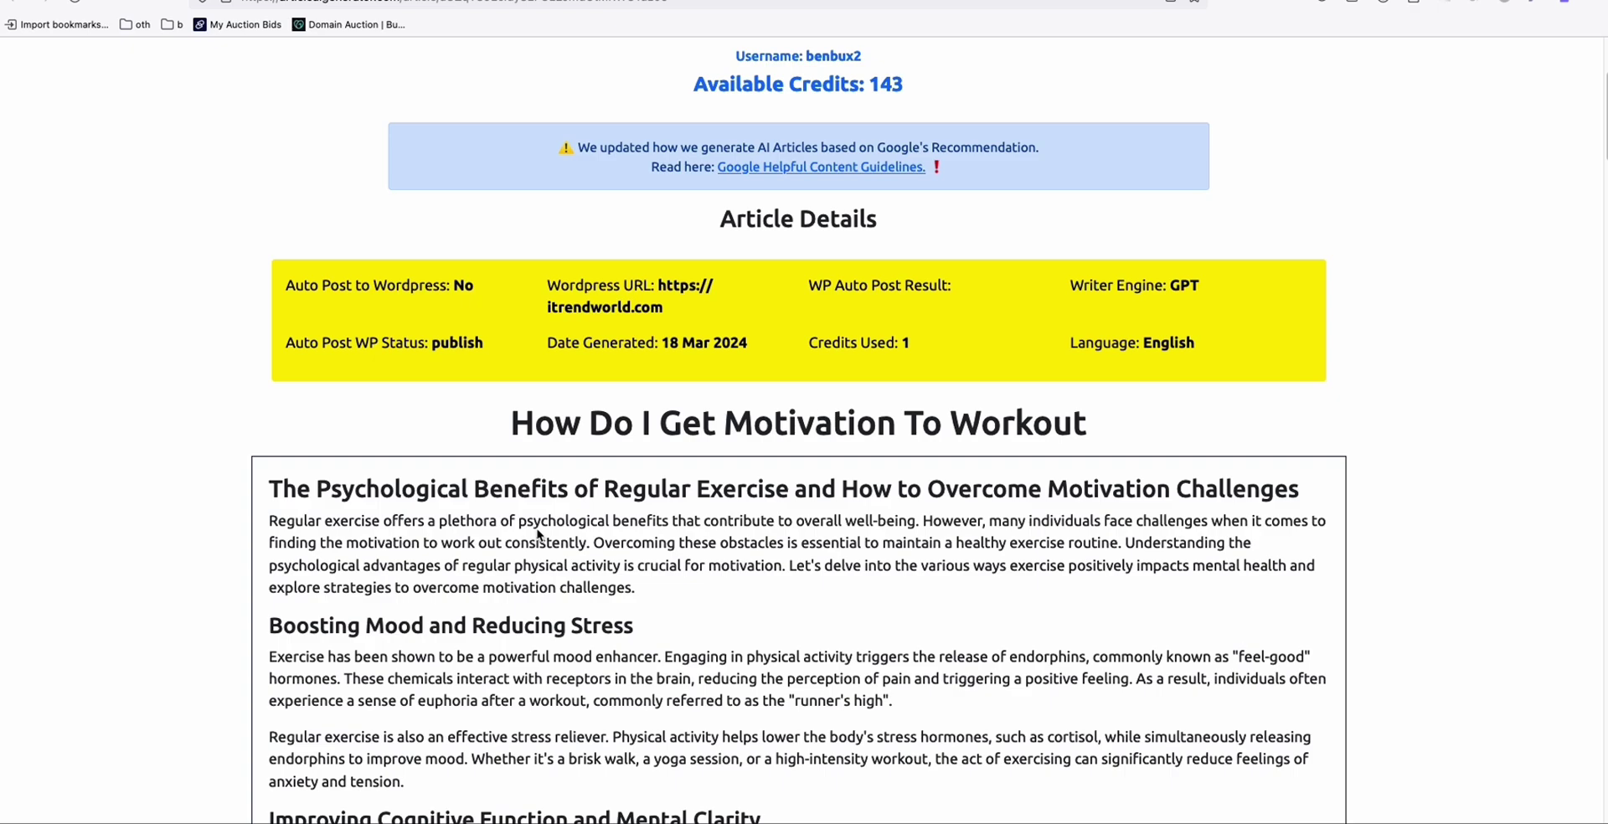
scroll(538, 533, down, 1)
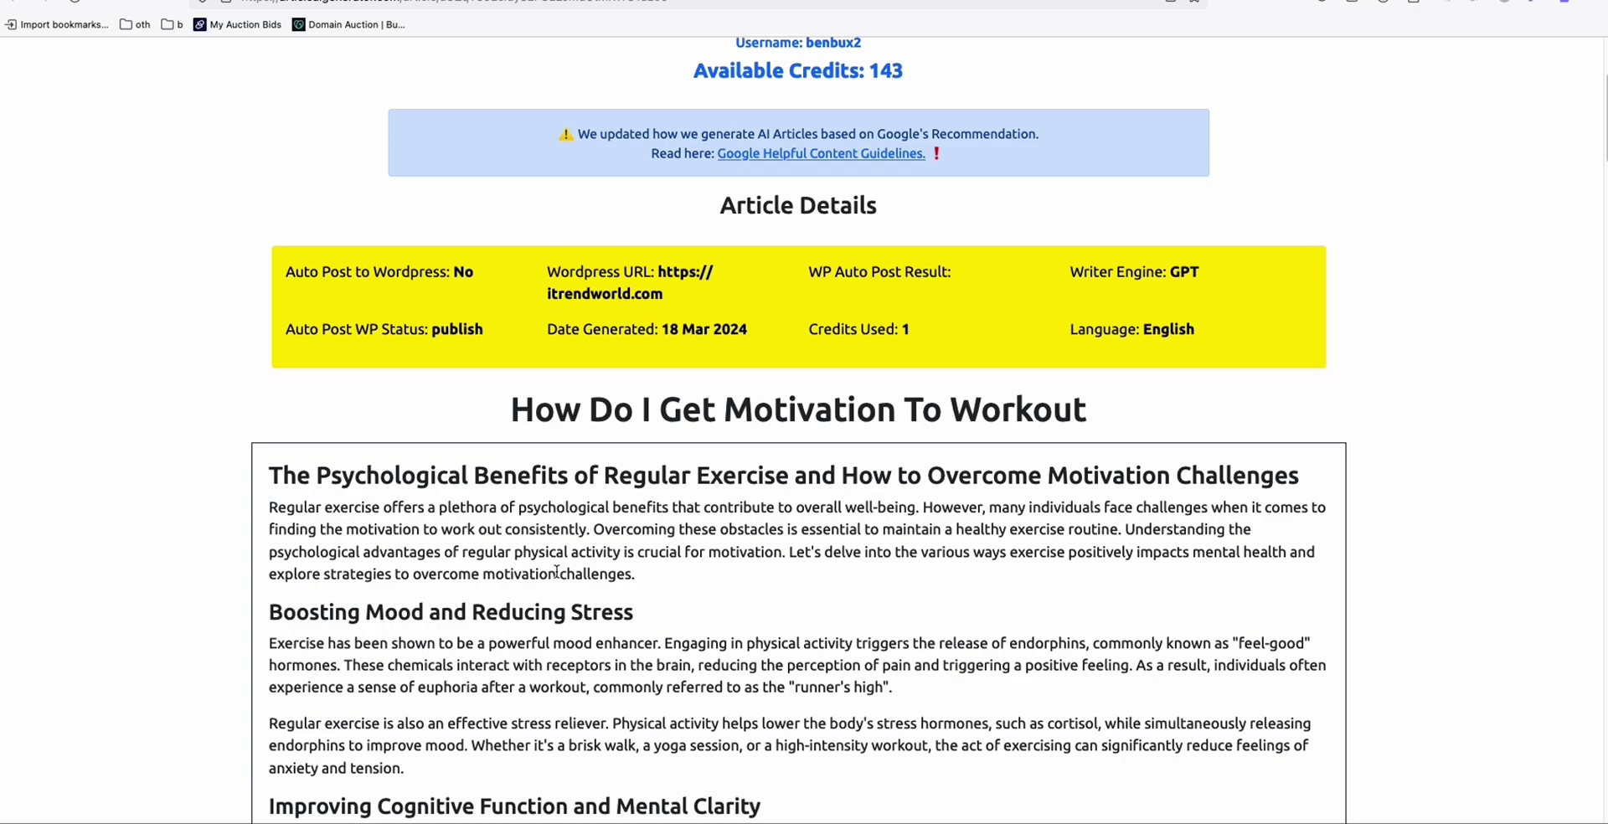
scroll(695, 513, down, 3)
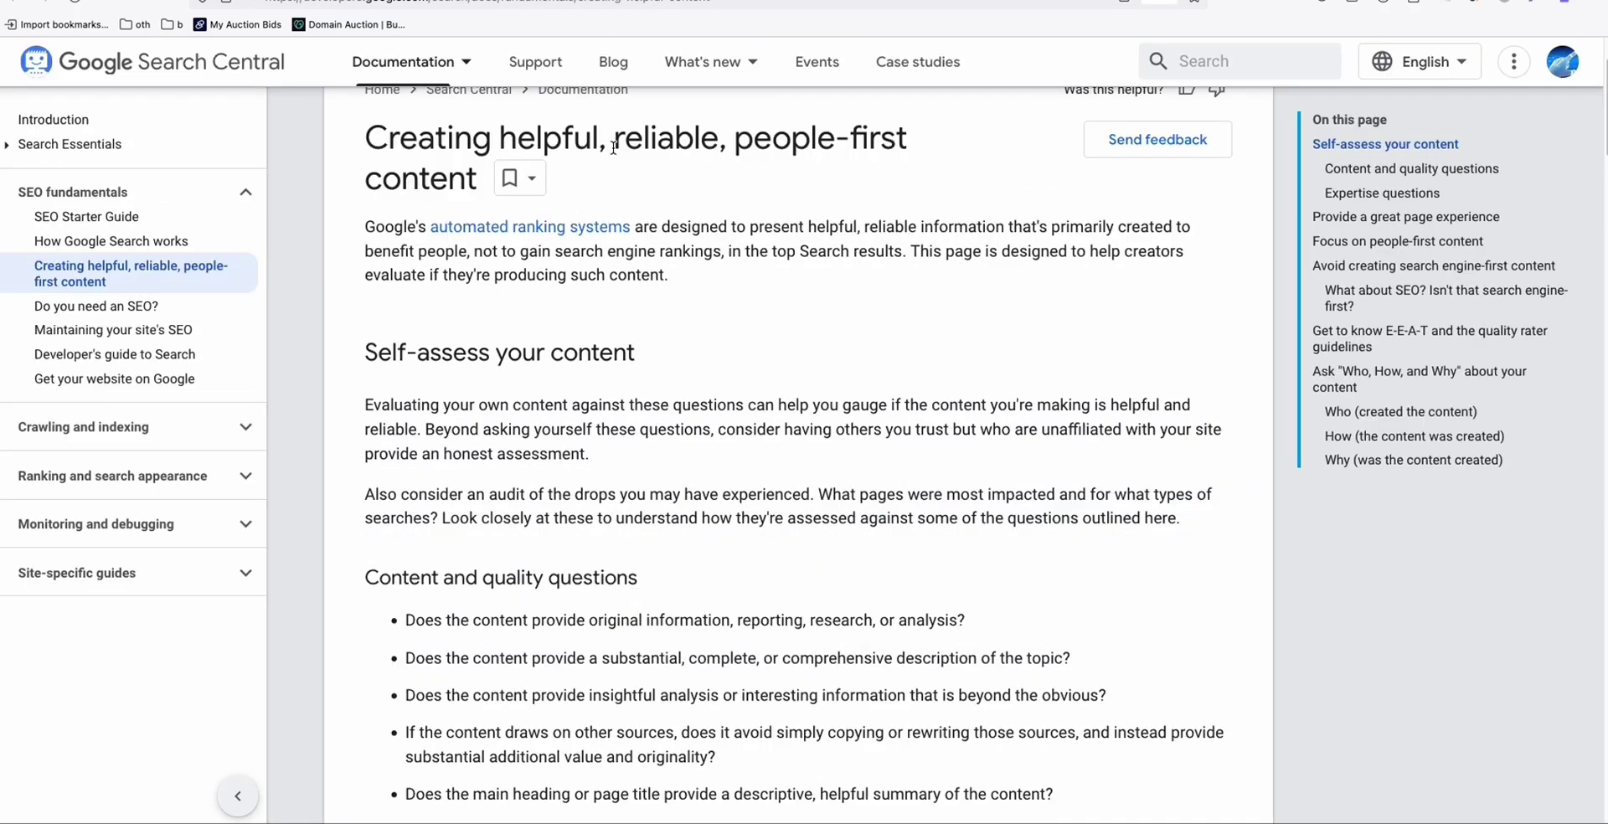
scroll(677, 589, down, 7)
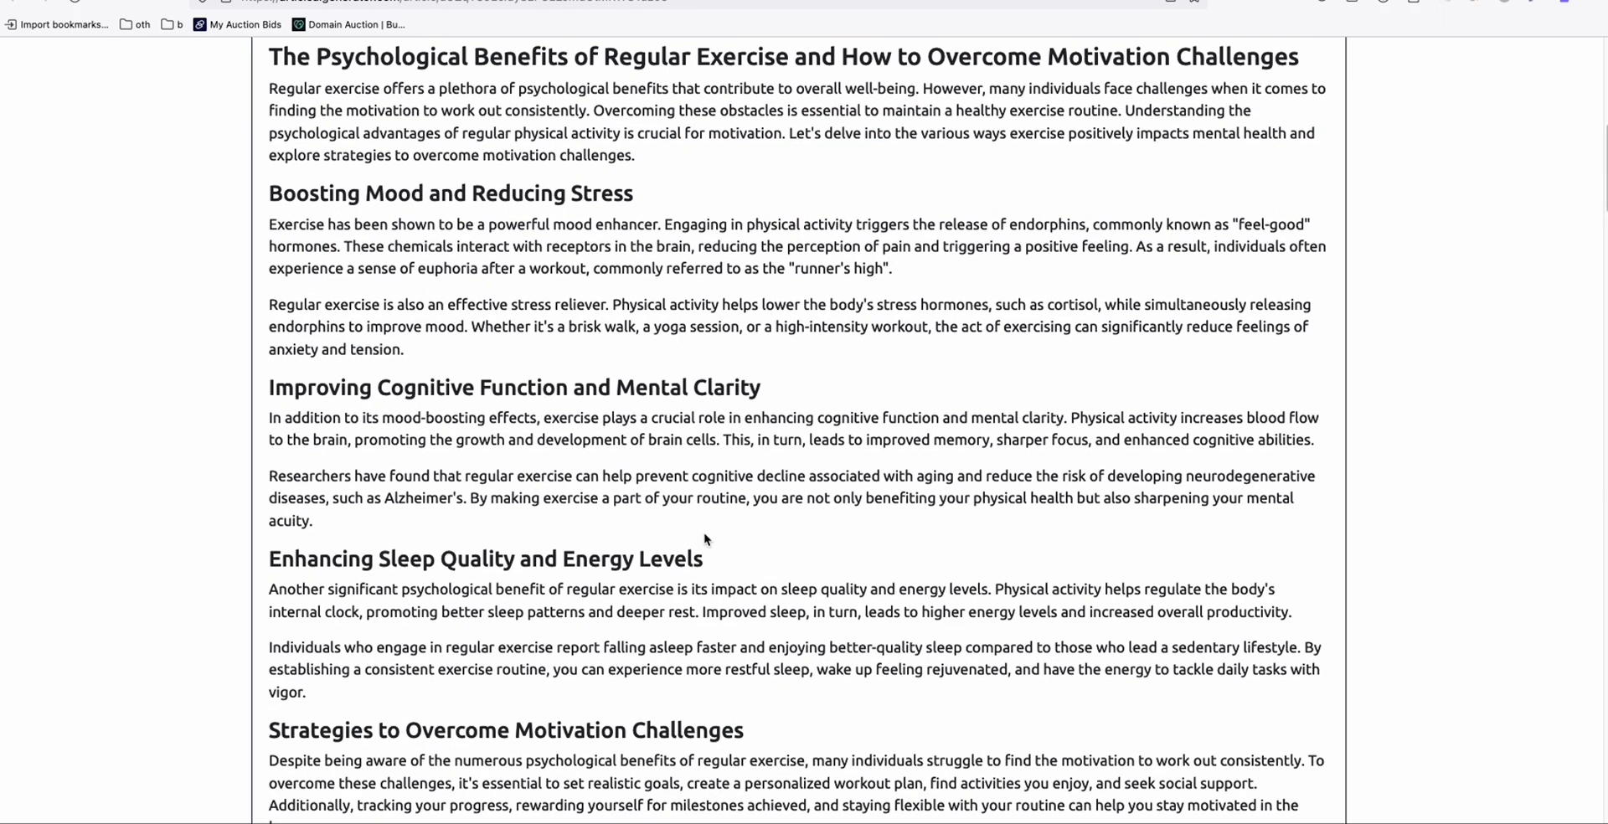
scroll(711, 534, down, 2)
scroll(711, 534, down, 3)
scroll(713, 539, down, 1)
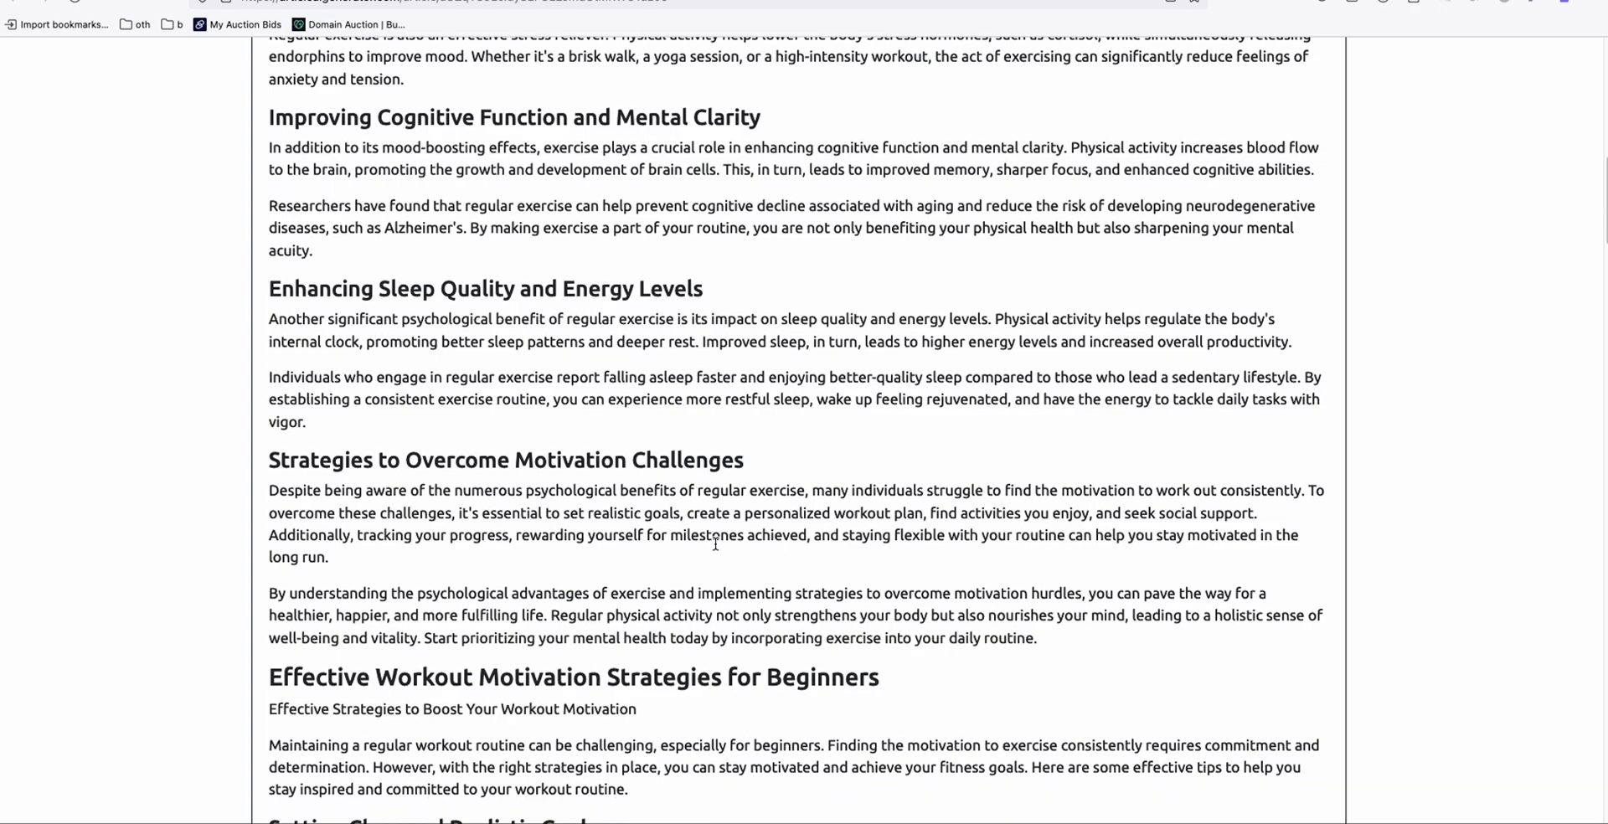
scroll(715, 543, down, 1)
scroll(713, 555, down, 3)
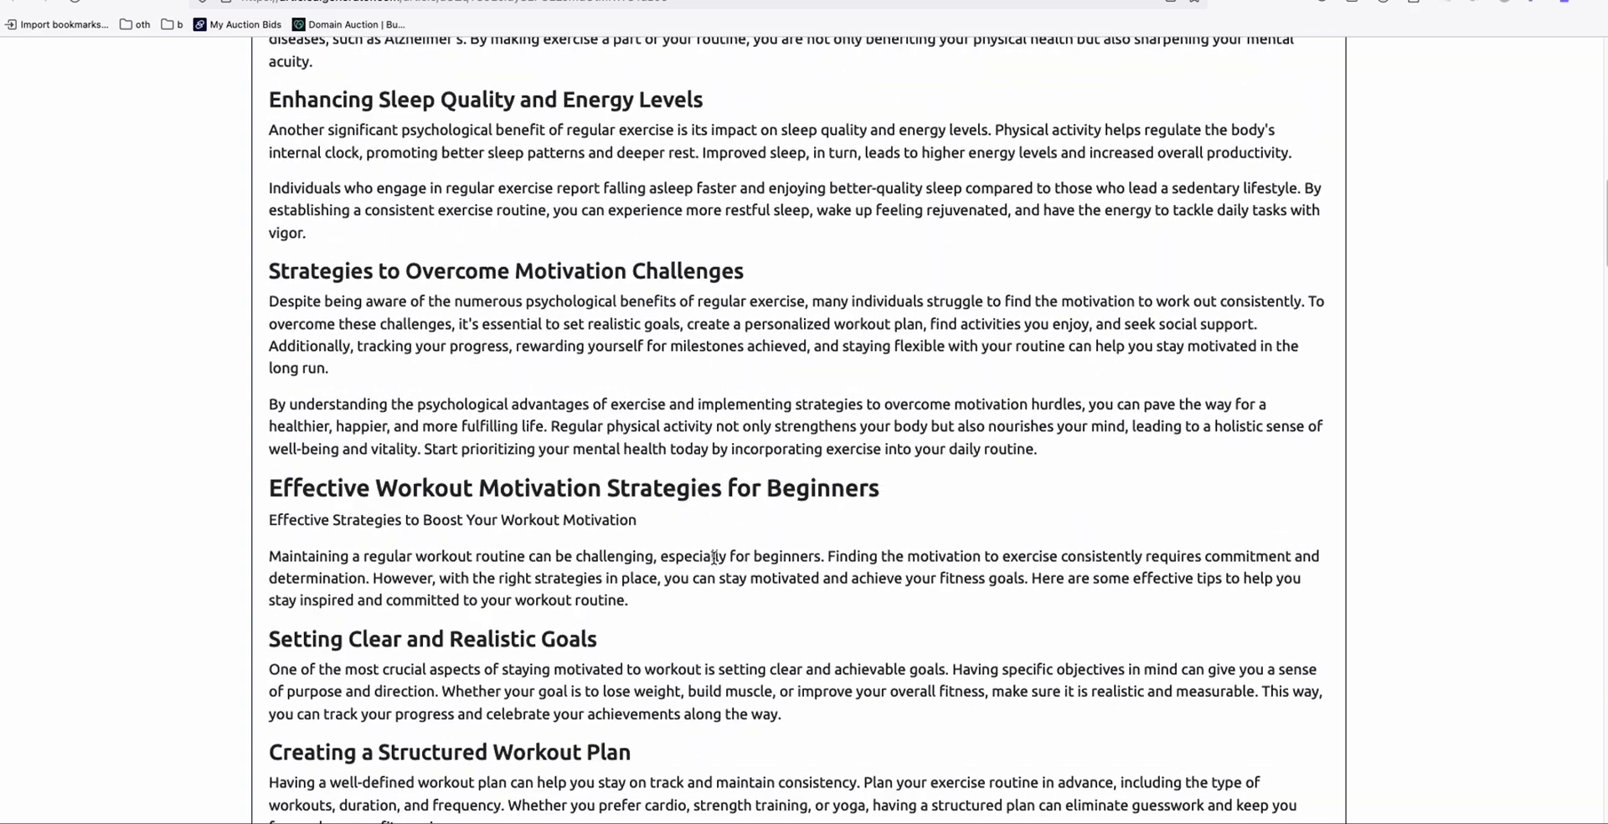
scroll(713, 557, down, 2)
scroll(710, 565, down, 3)
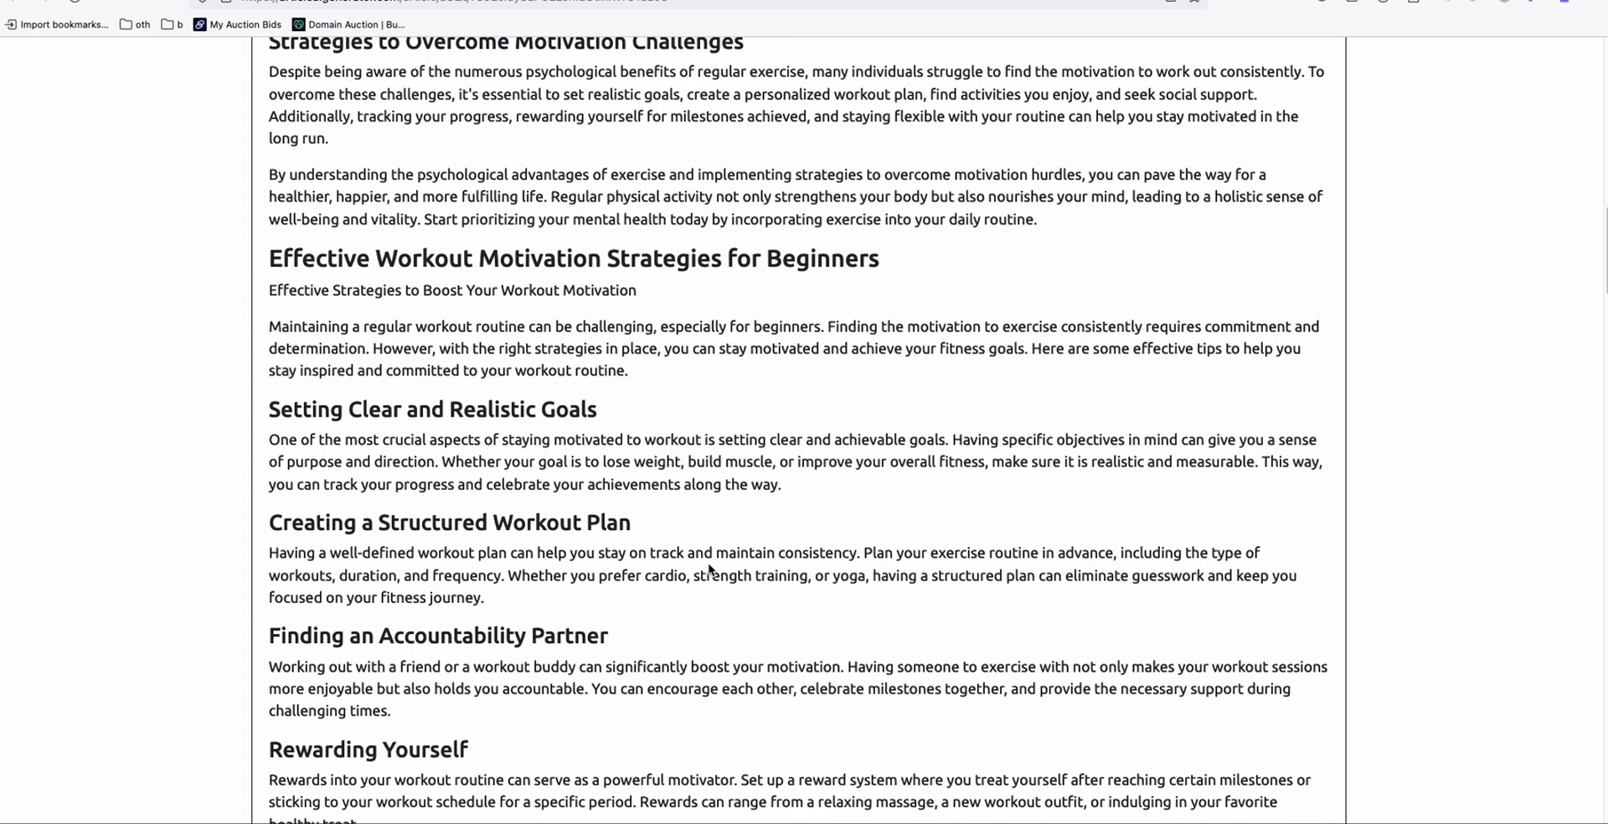
scroll(710, 570, down, 7)
scroll(713, 586, down, 6)
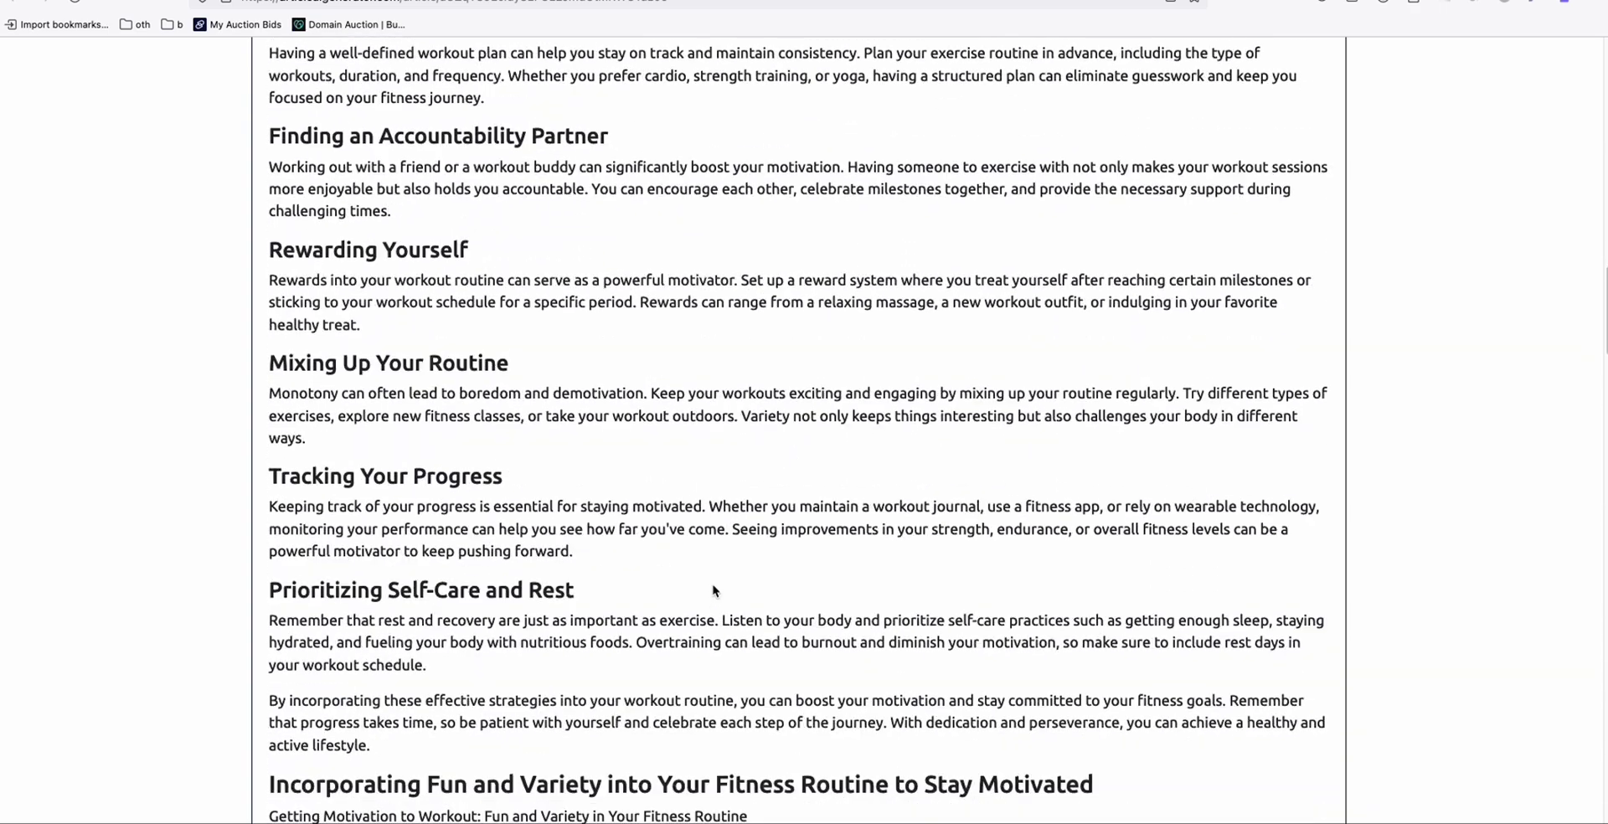
scroll(714, 594, down, 3)
Step: Go back from the article to the Your Articles list
scroll(286, 191, up, 16)
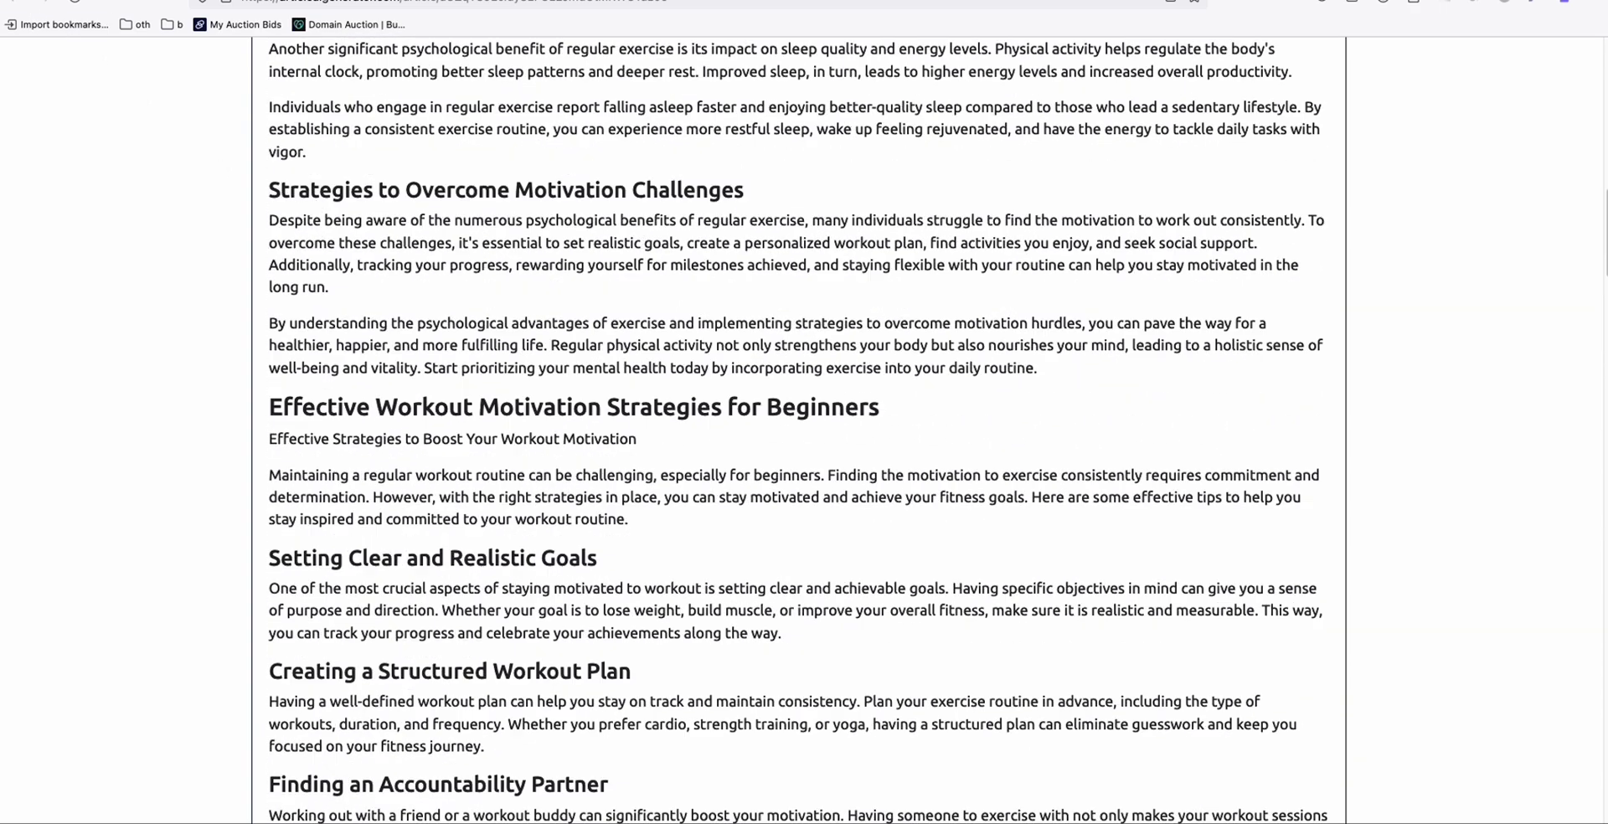
key(alt+Left)
scroll(486, 263, up, 6)
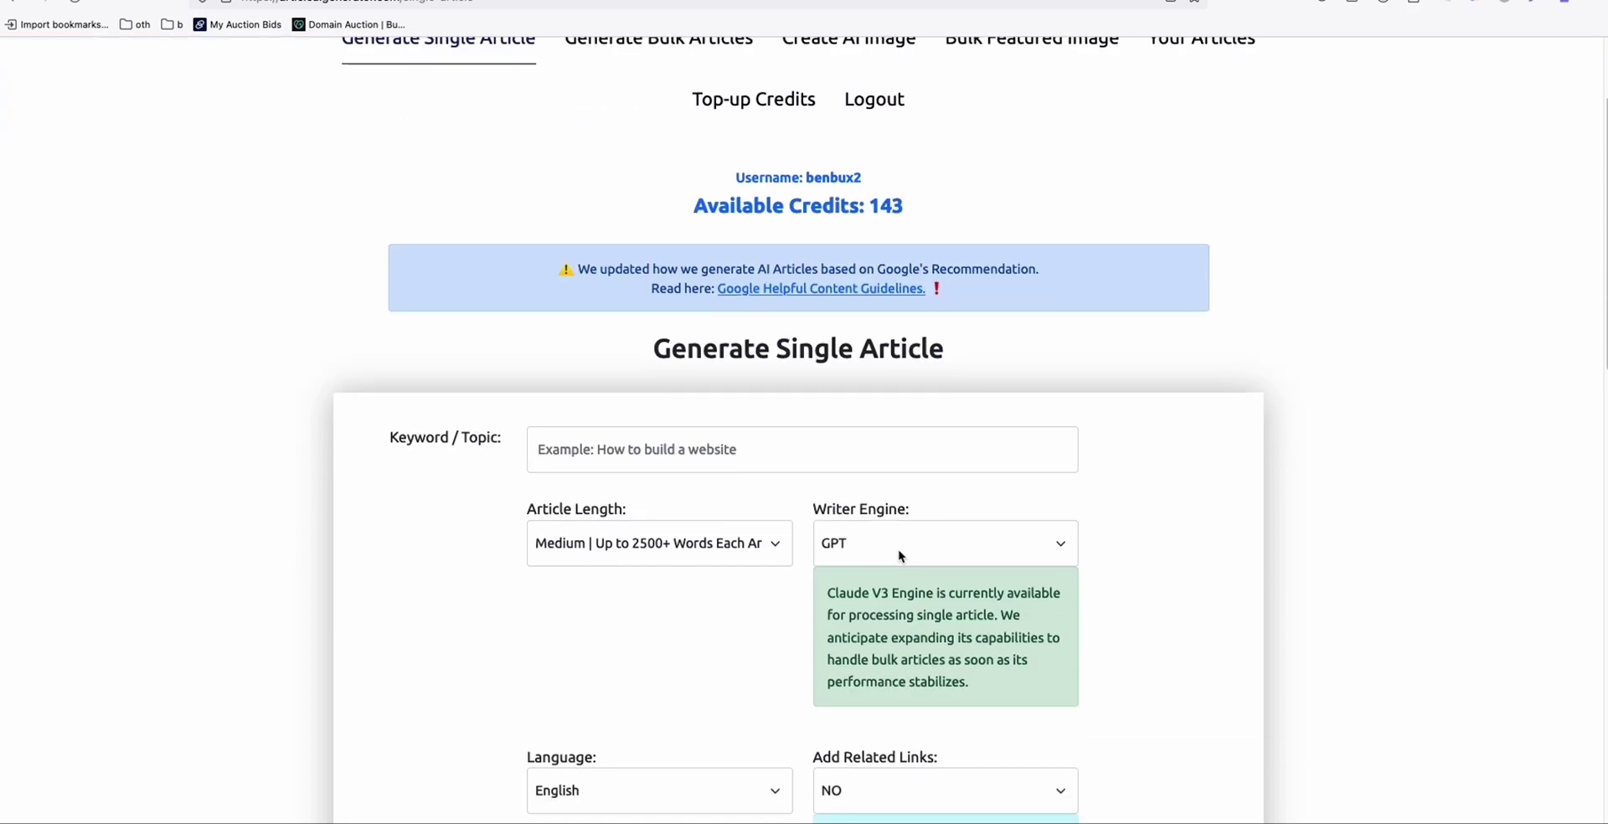
Step: Choose Claude 3.0 as the writer engine
click(921, 542)
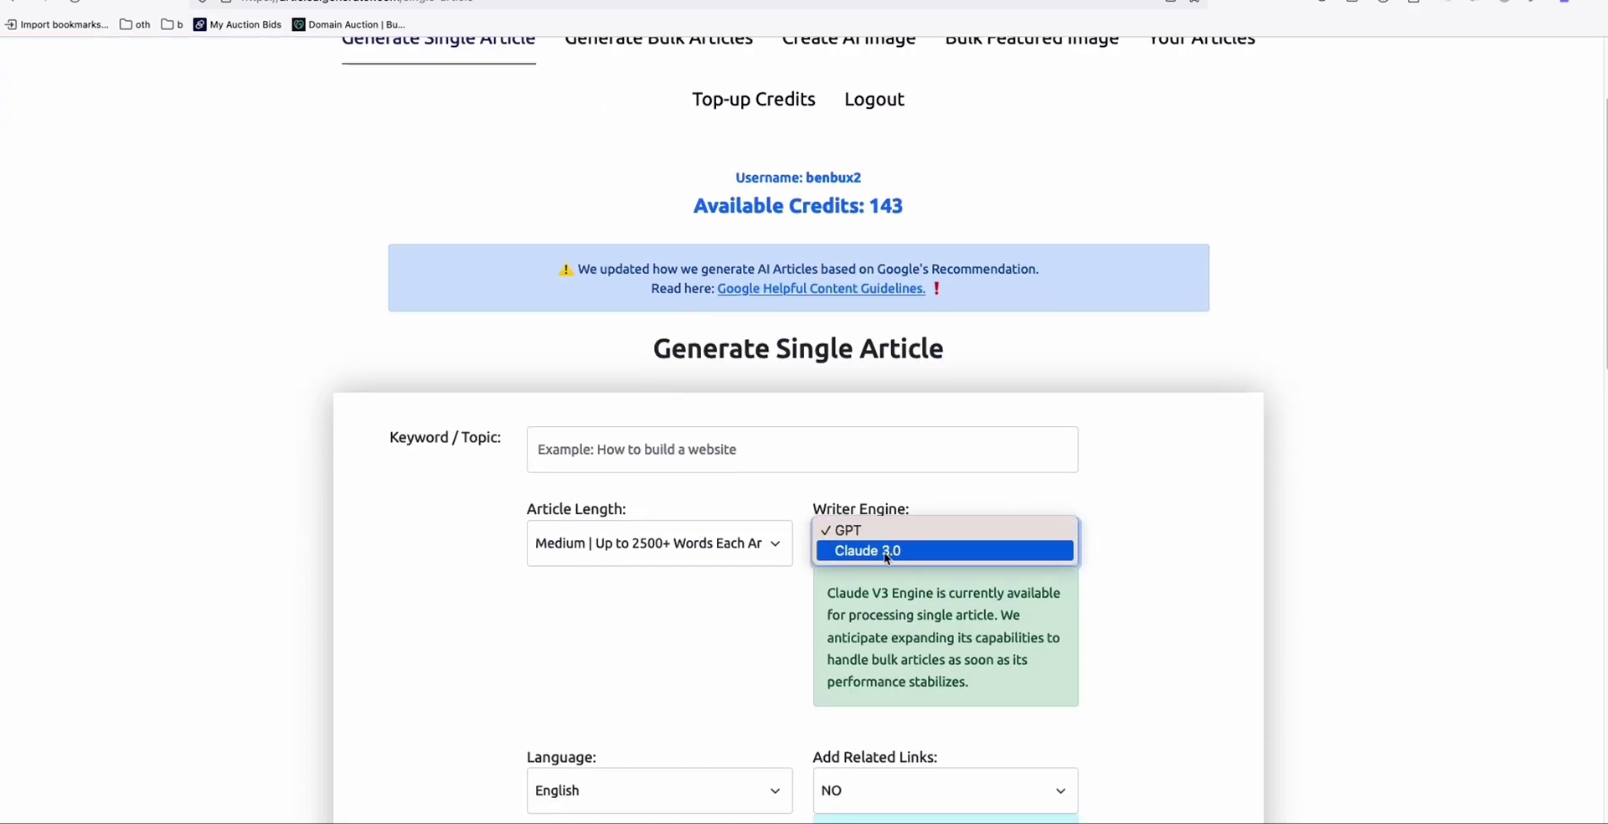
click(887, 550)
scroll(1192, 226, up, 1)
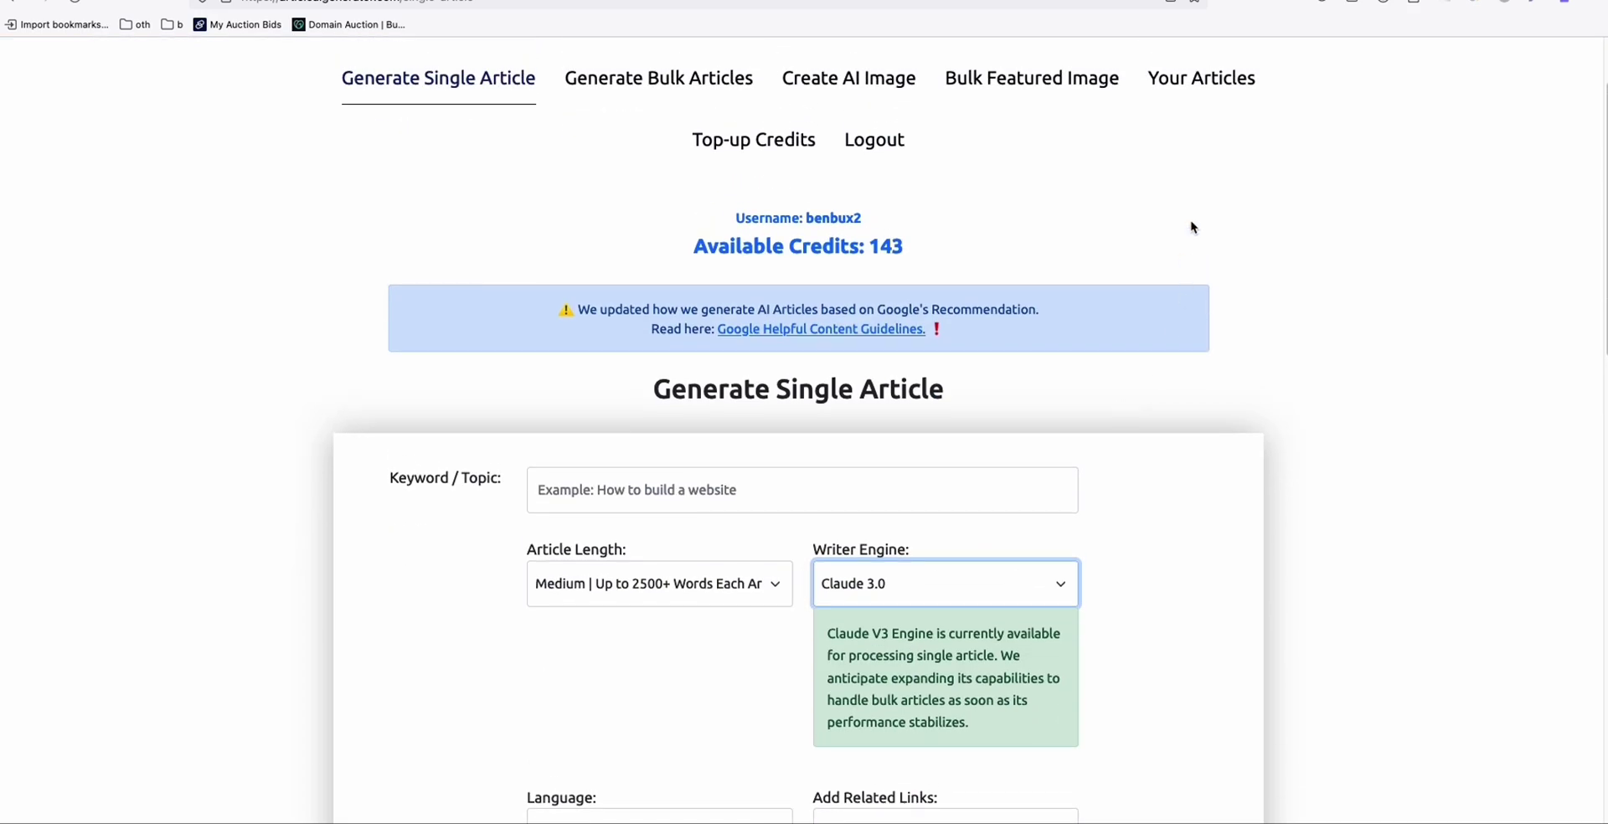
Step: In Your Articles, highlight Claude and the title 'Why Do I Have No Motivation For School'
click(1228, 90)
scroll(1353, 695, down, 4)
scroll(1354, 695, down, 4)
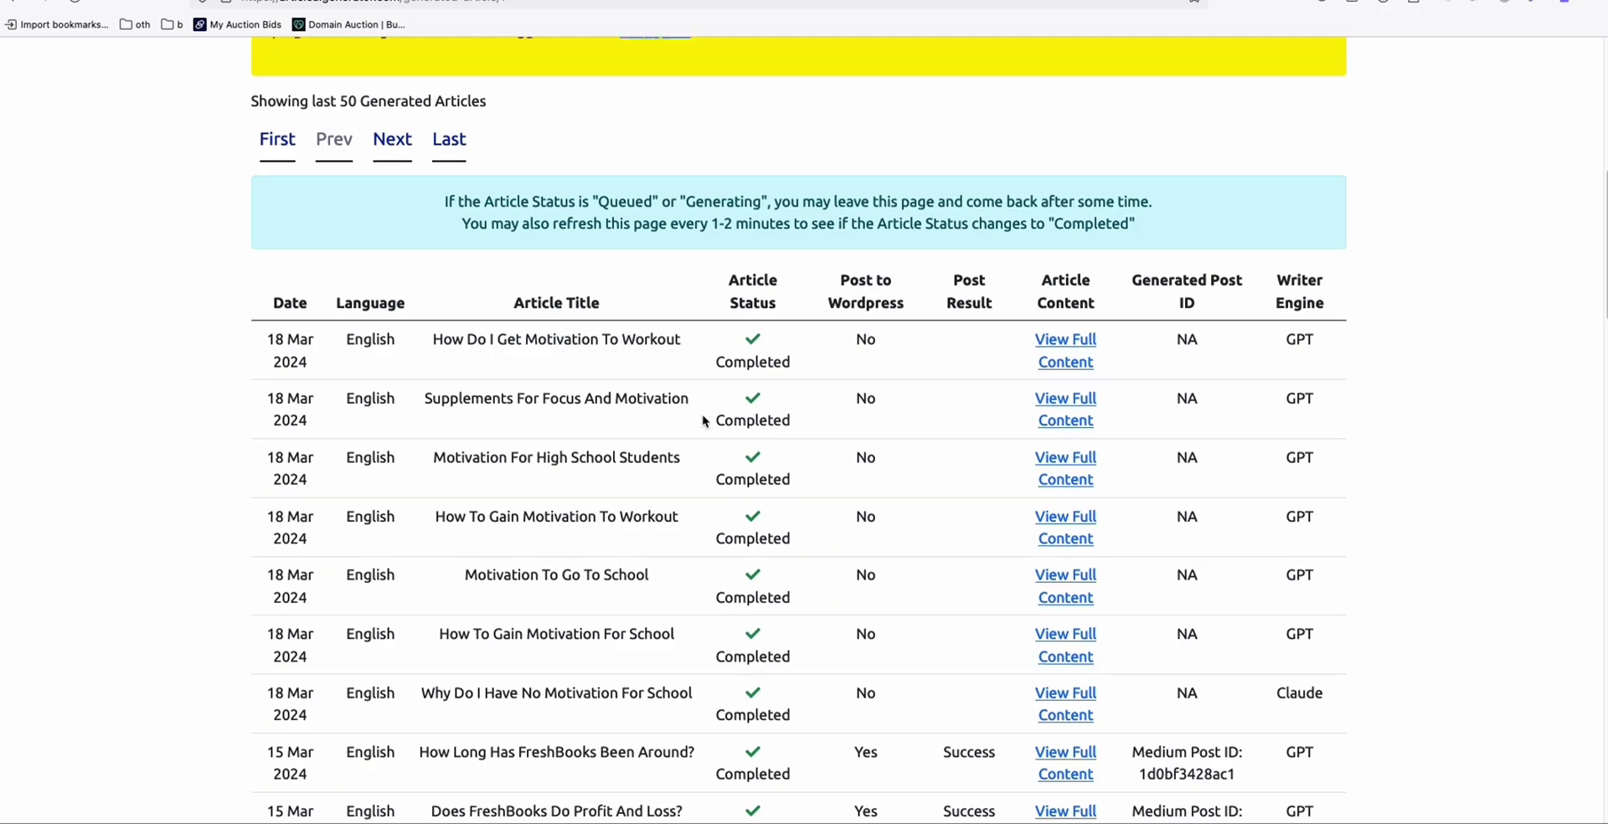
scroll(1354, 695, down, 1)
double_click(1285, 674)
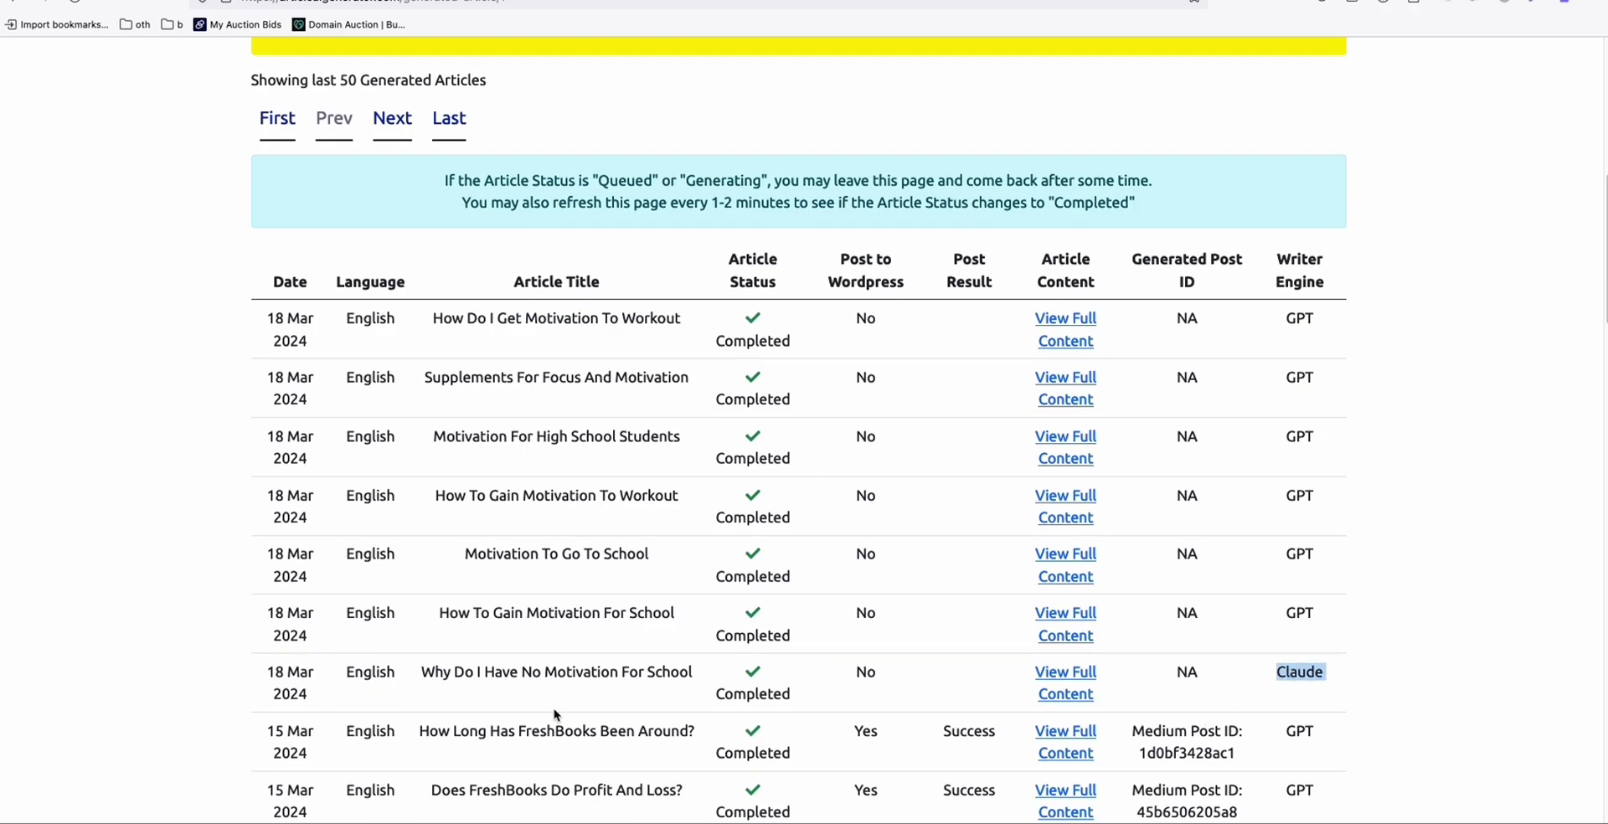
click(443, 686)
drag(444, 686, 619, 677)
triple_click(622, 676)
Step: Open the Claude article's full content and highlight its 'Addressing Emotional and Mental Factors' heading
click(1057, 675)
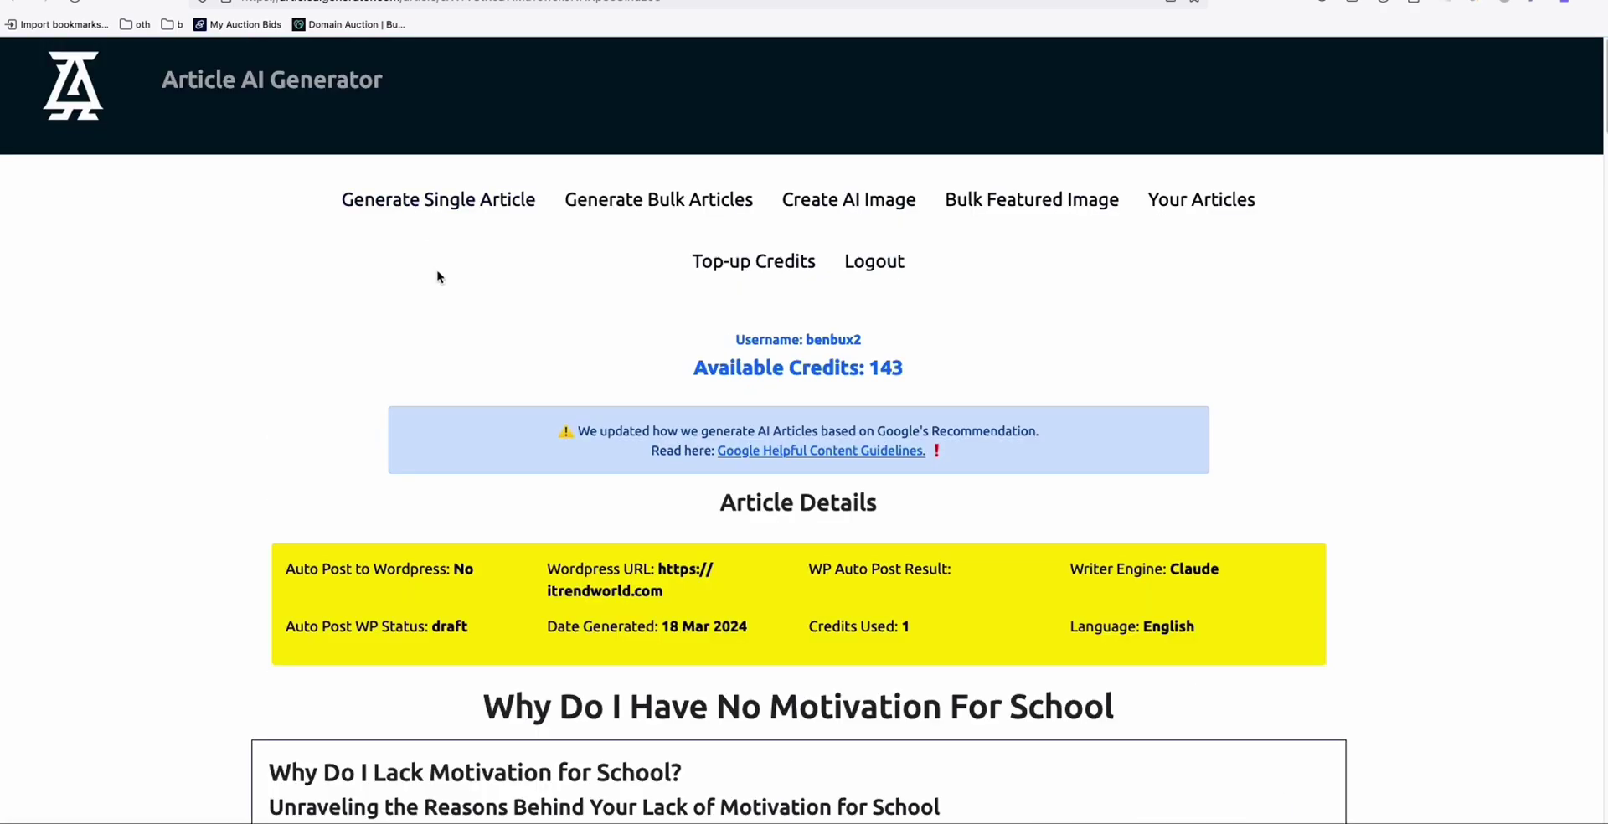
scroll(444, 284, down, 3)
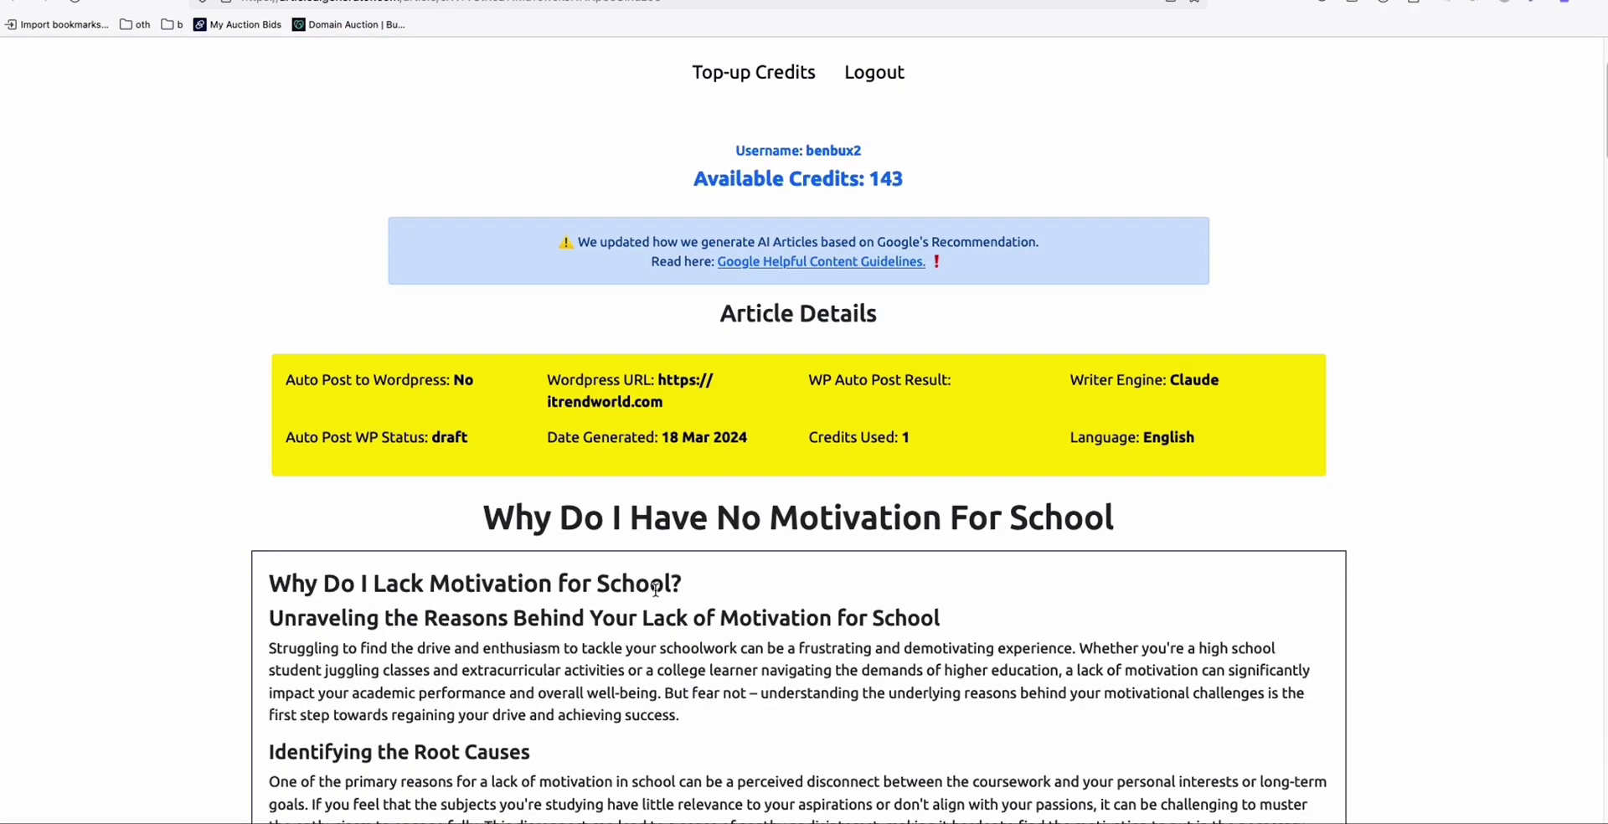
scroll(659, 590, down, 2)
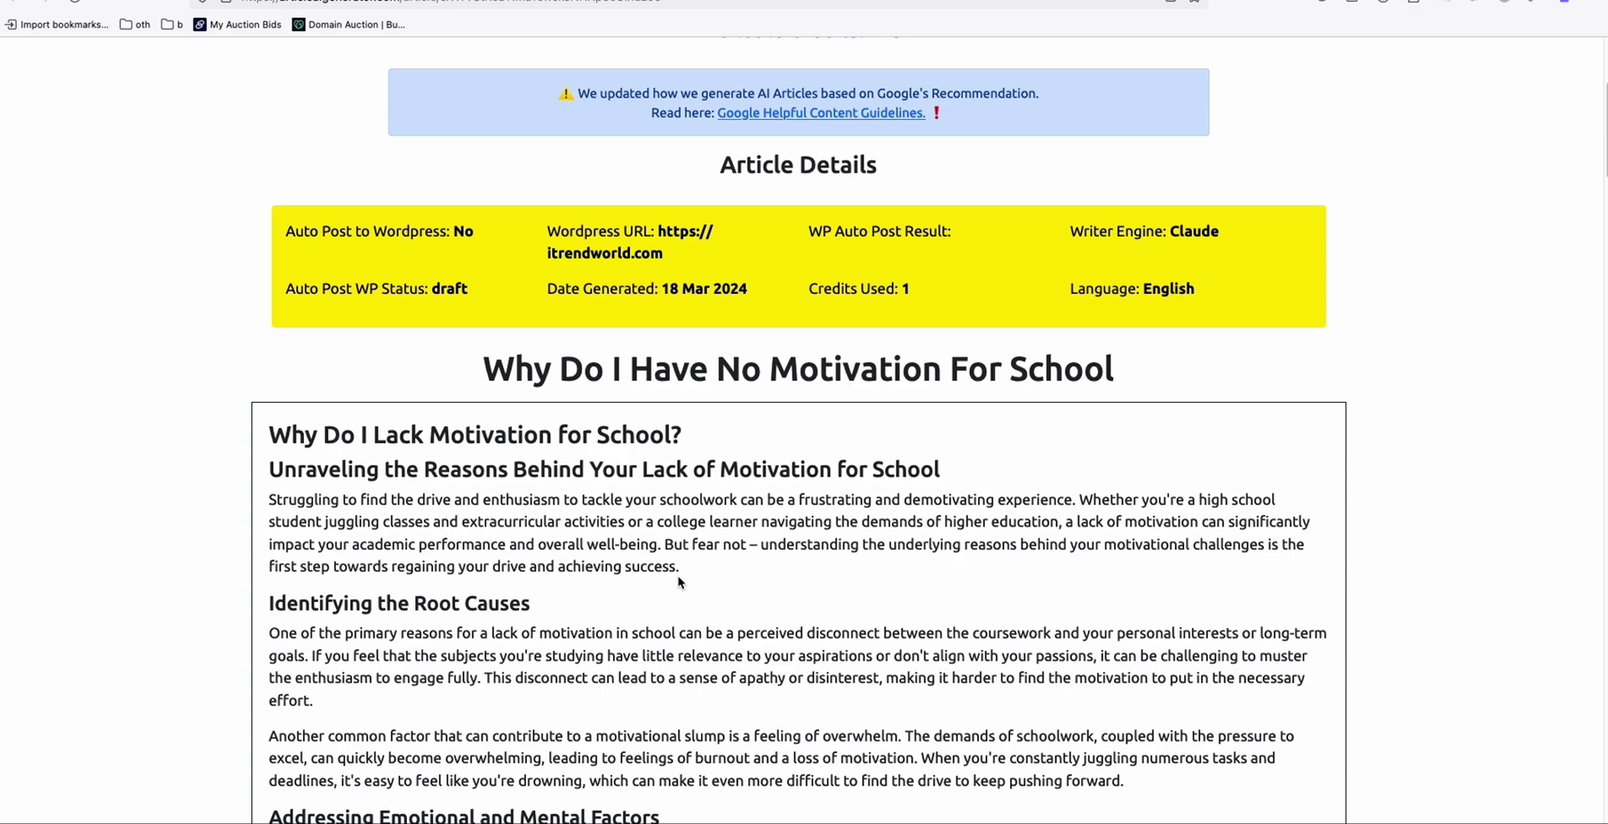
scroll(683, 575, down, 2)
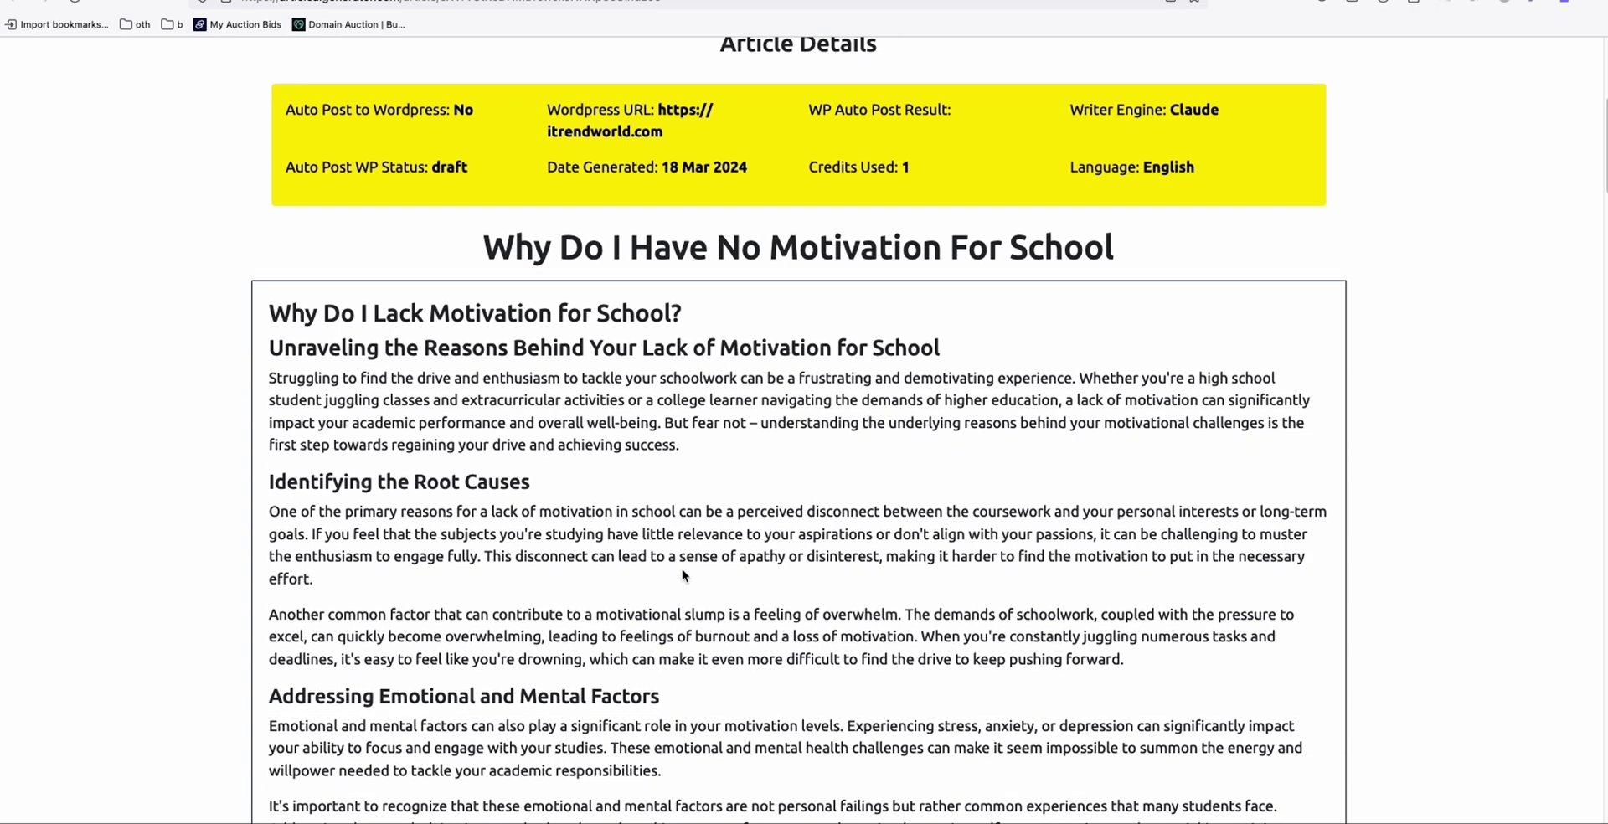
scroll(682, 575, down, 2)
triple_click(666, 561)
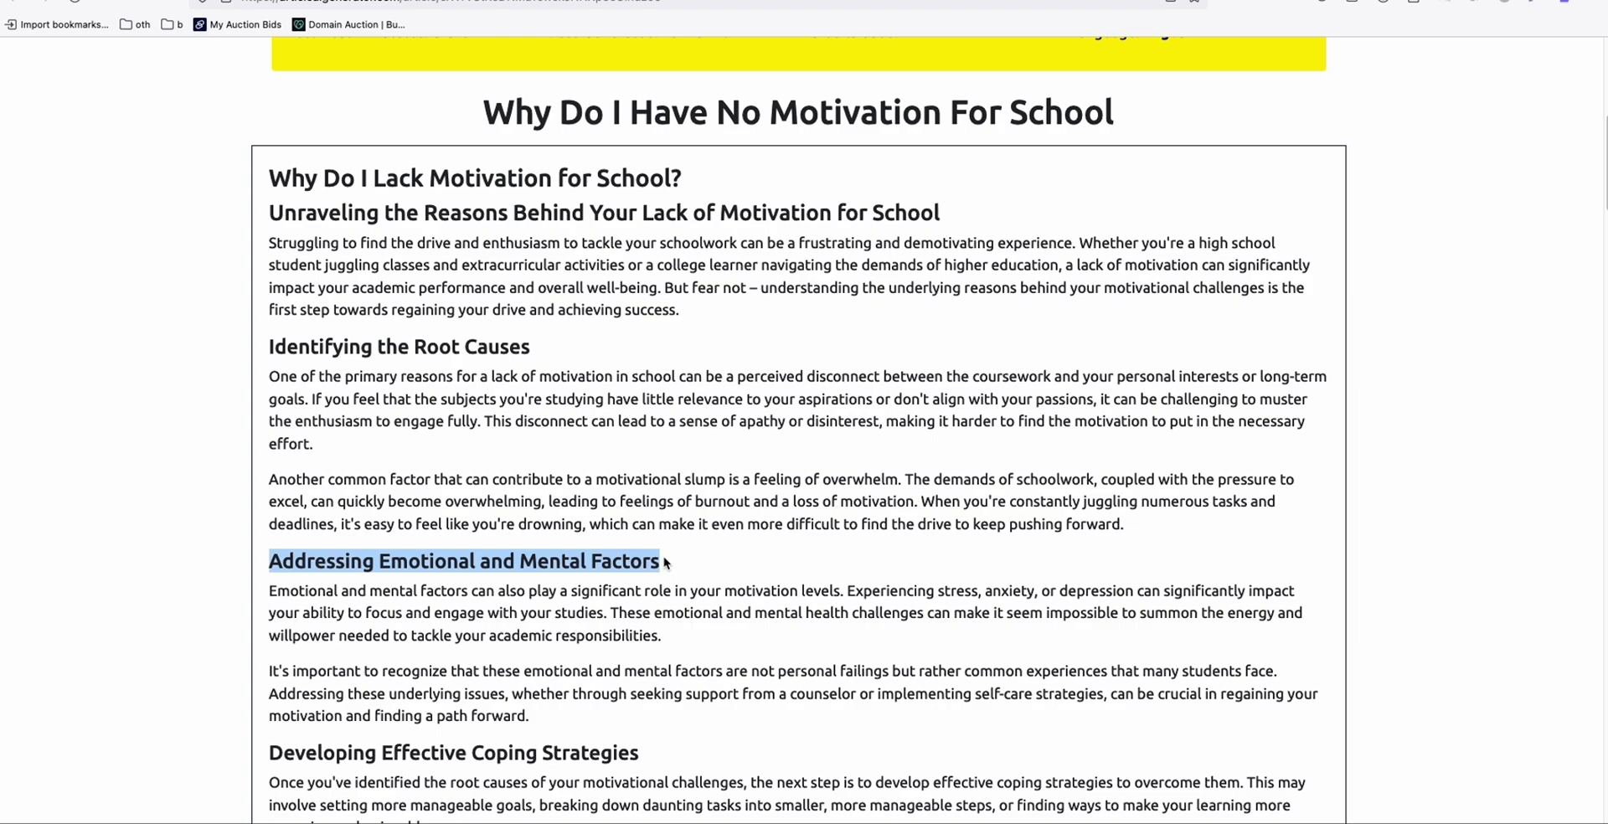
Step: Read through the remaining sections of the Claude-written school-motivation article
scroll(666, 563, down, 2)
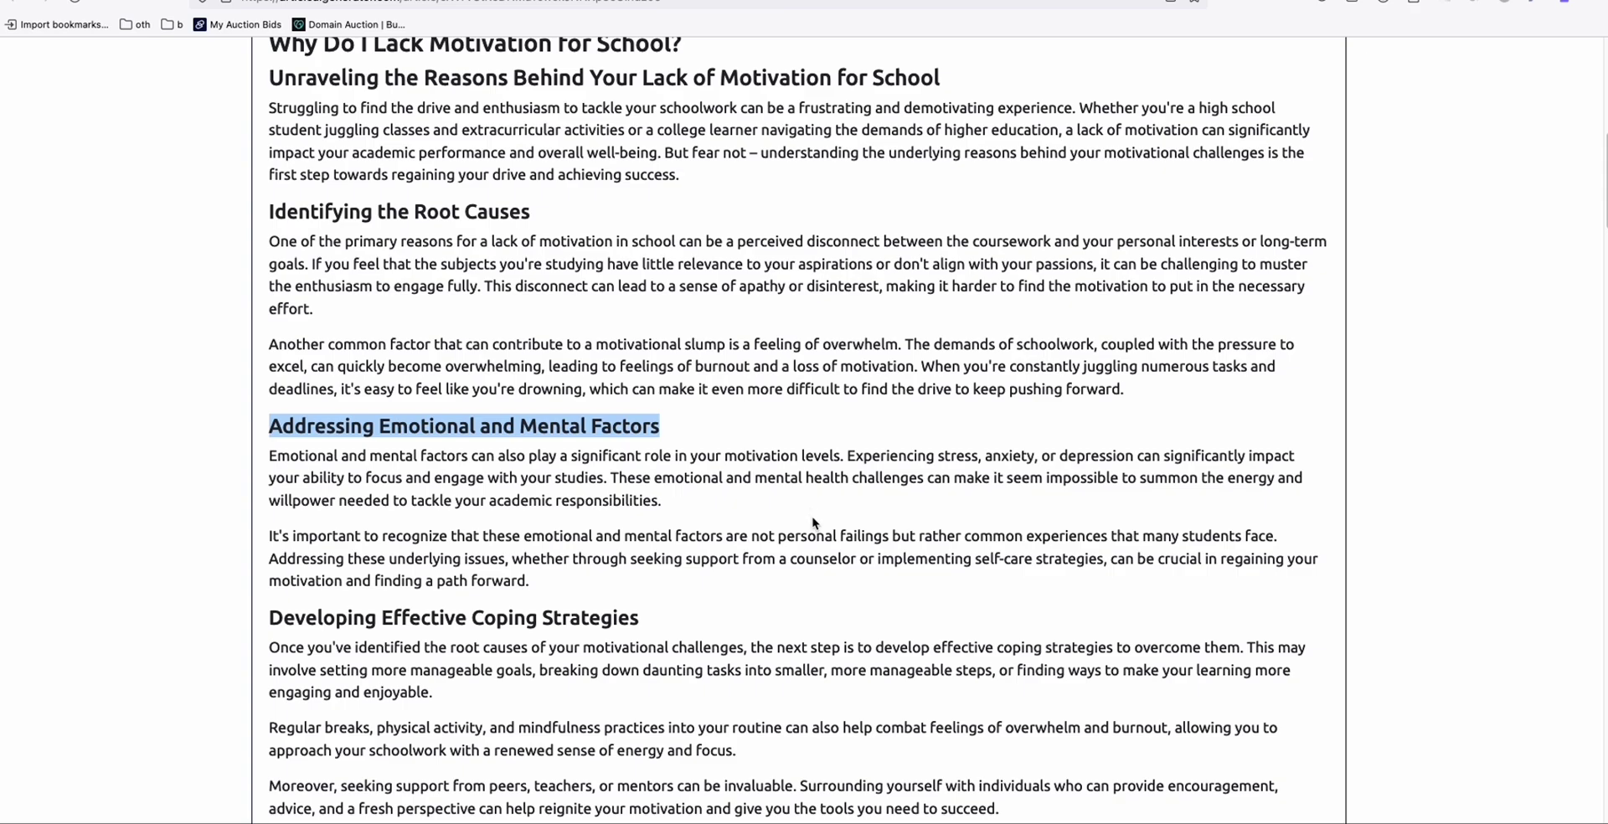
scroll(812, 522, down, 3)
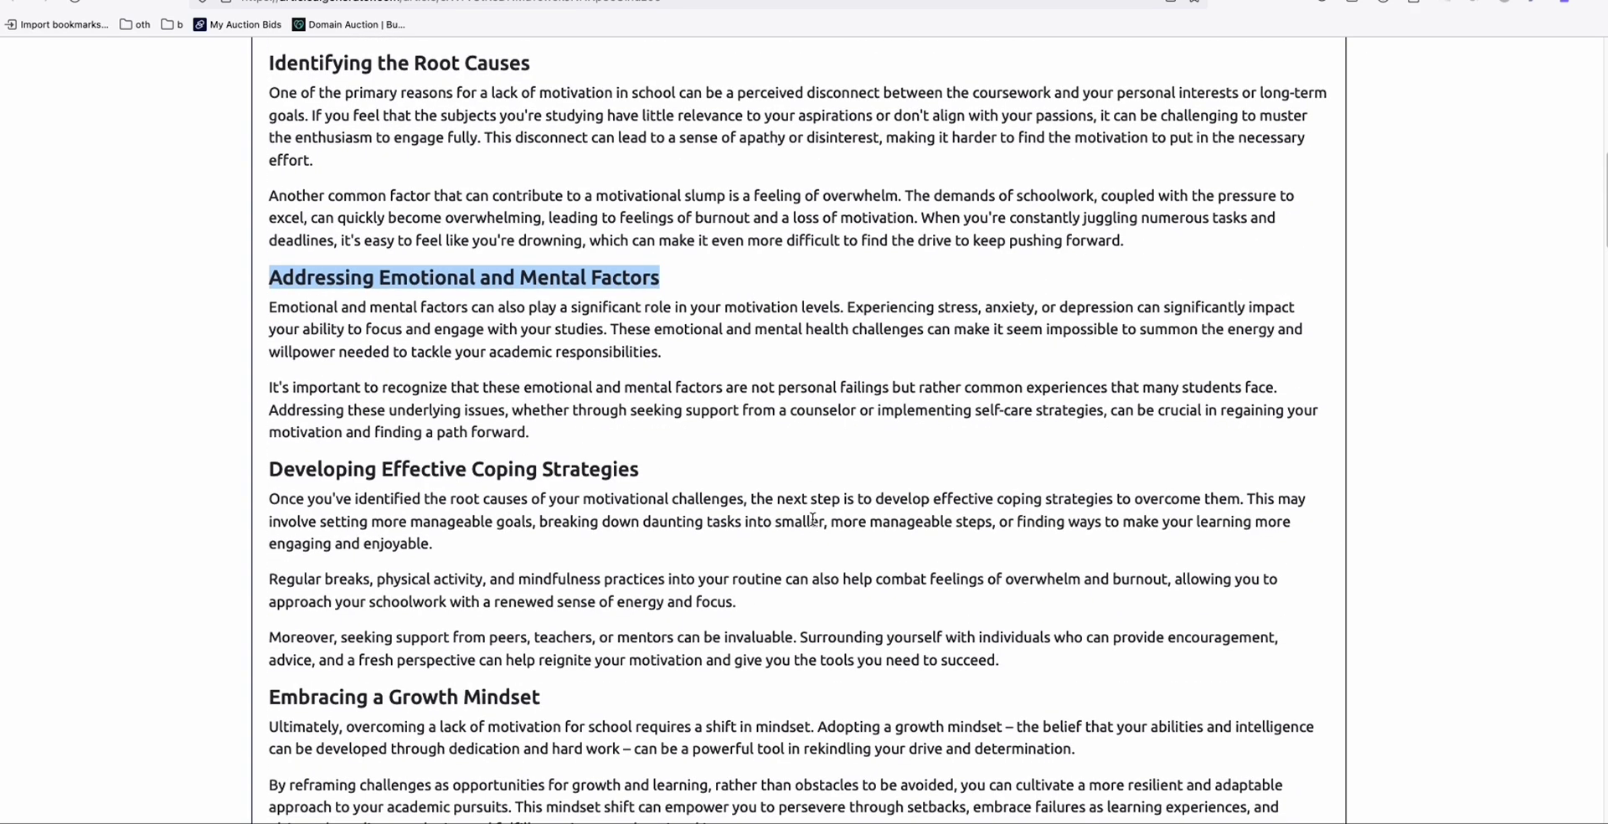
scroll(814, 526, down, 3)
scroll(814, 526, down, 2)
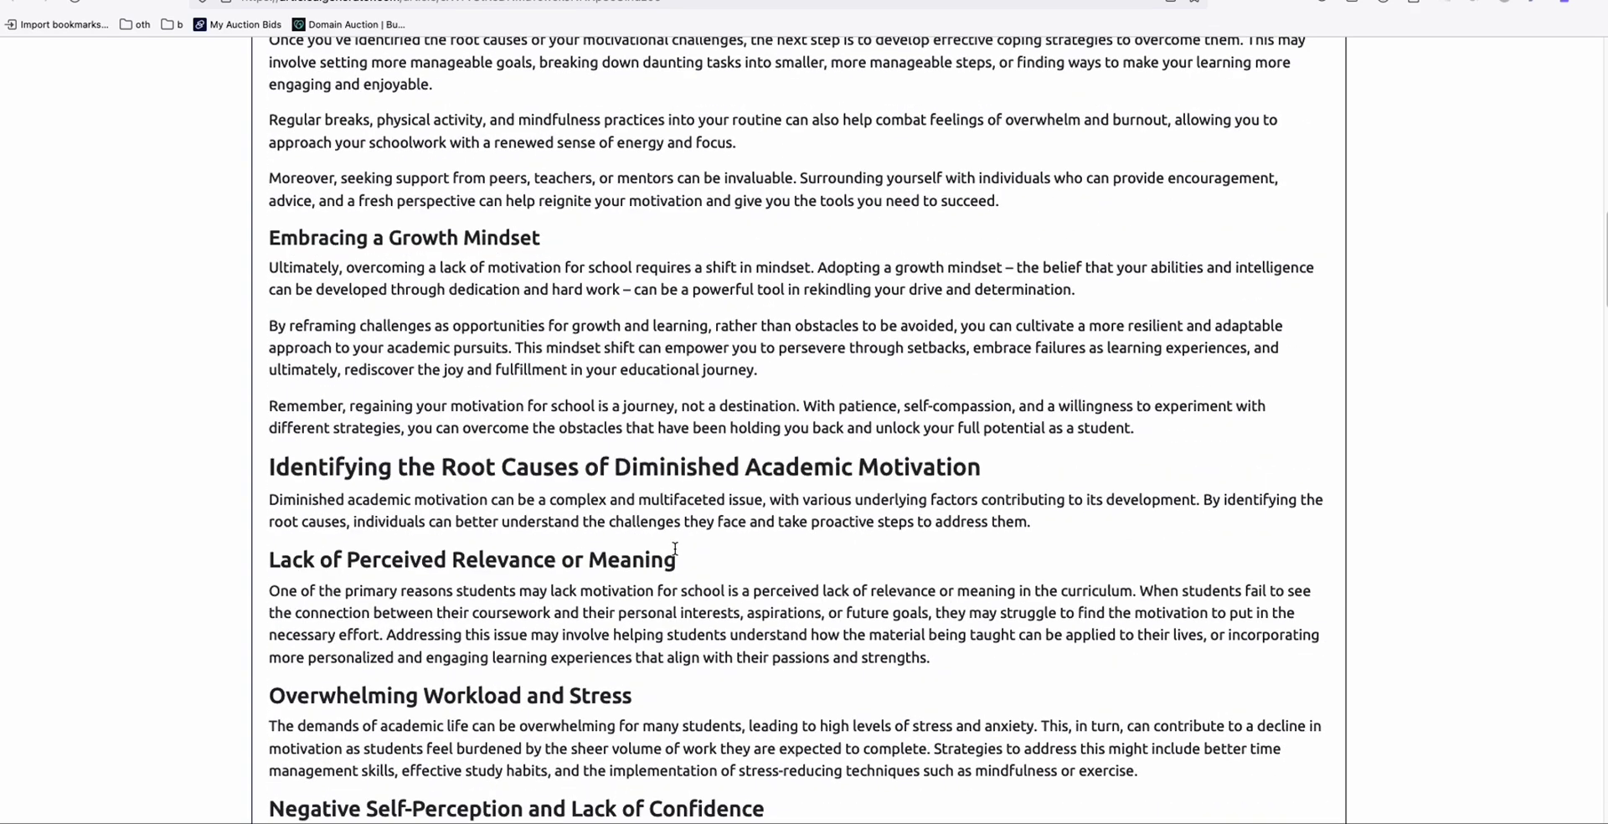
scroll(673, 557, down, 4)
scroll(673, 557, down, 2)
scroll(675, 557, down, 1)
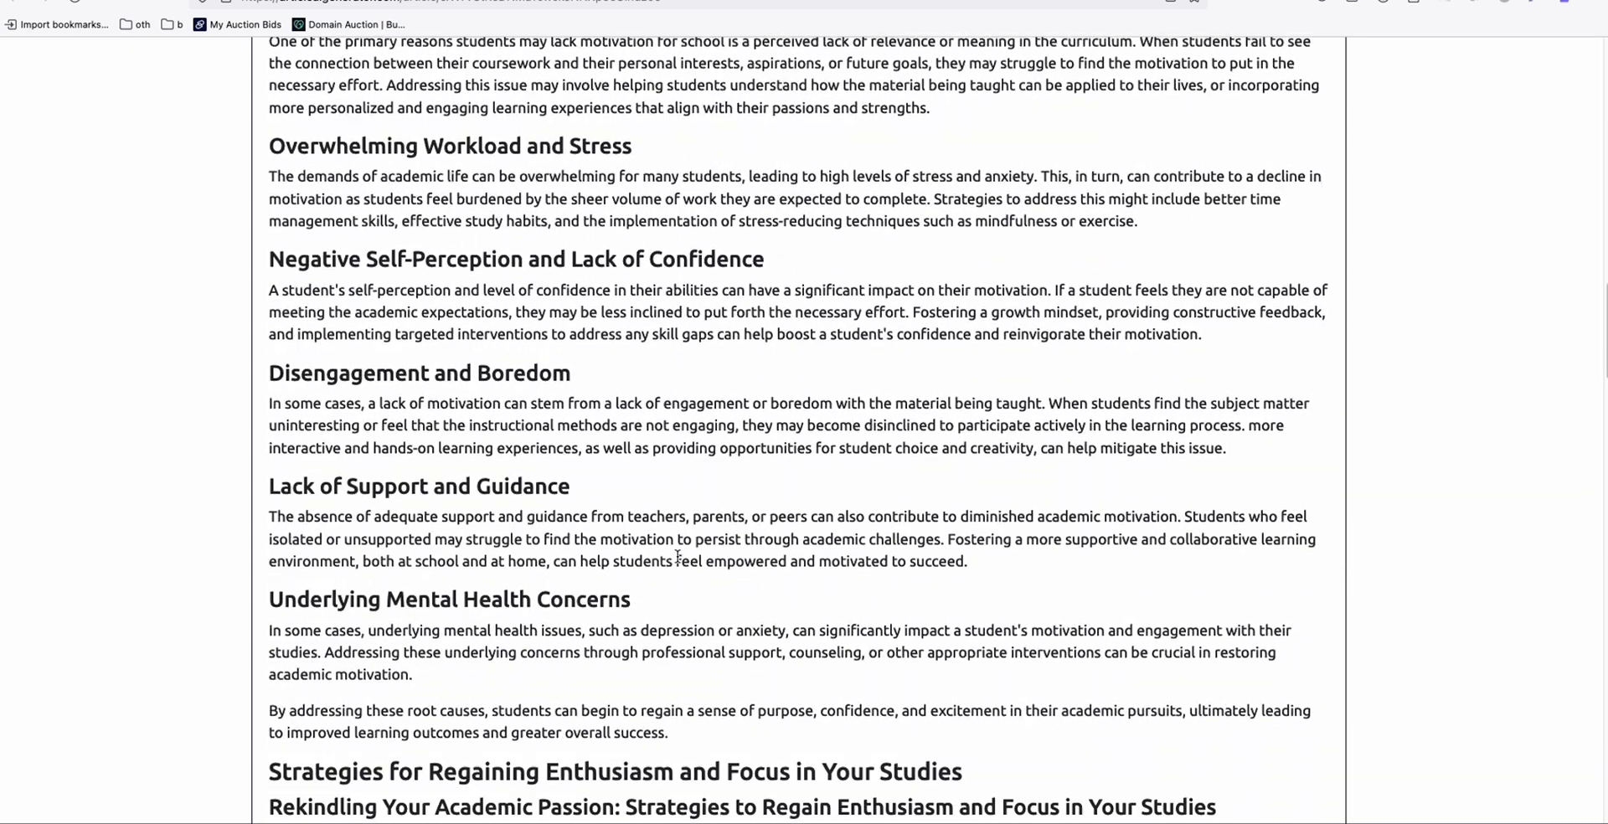
scroll(677, 557, down, 2)
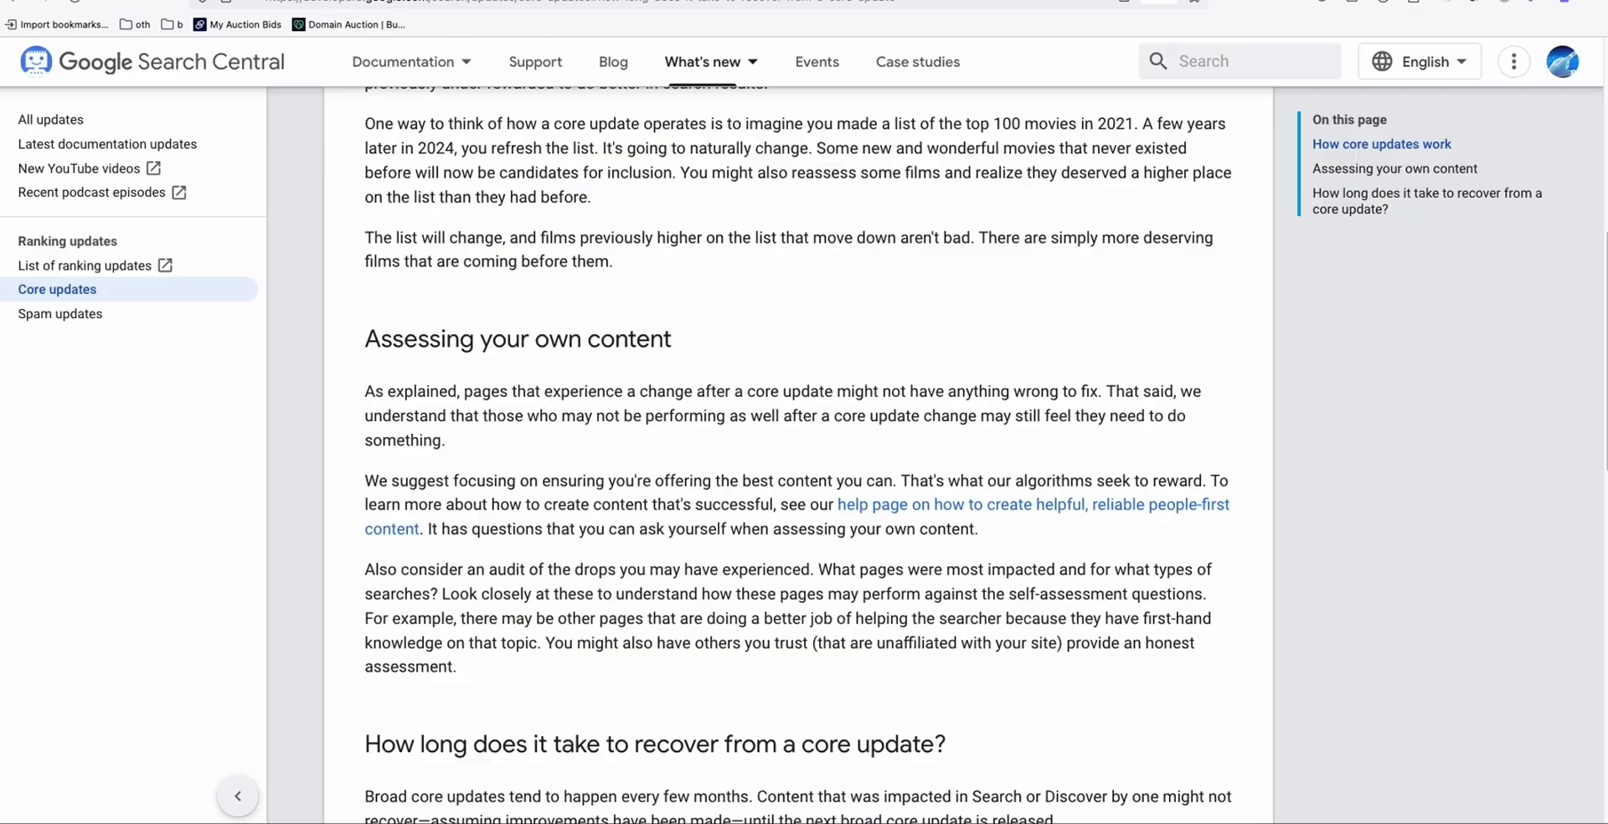
scroll(677, 312, up, 1)
scroll(676, 312, up, 5)
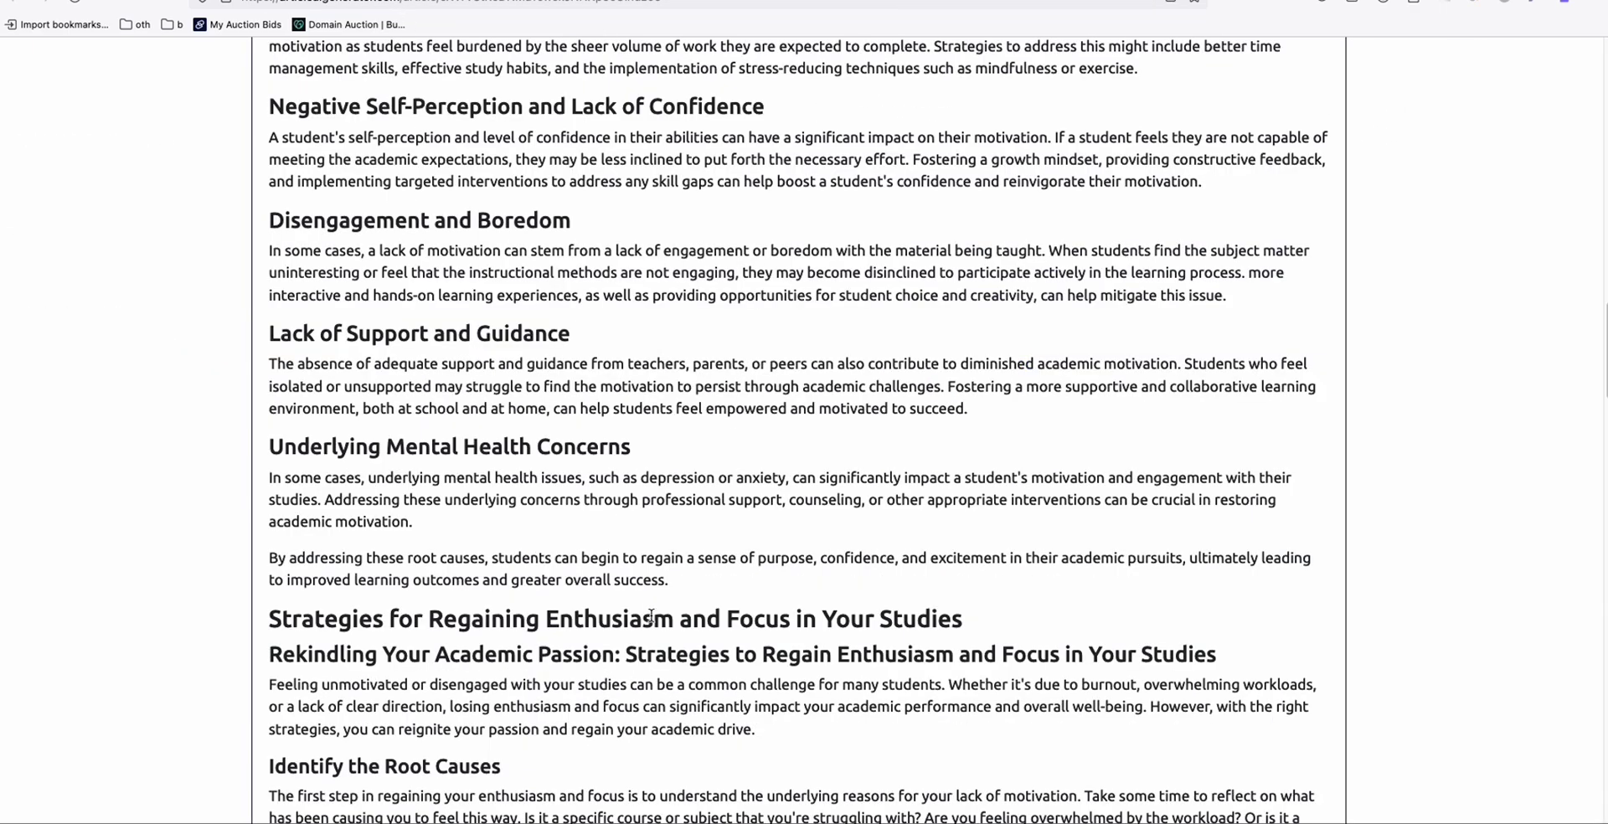
scroll(650, 617, down, 1)
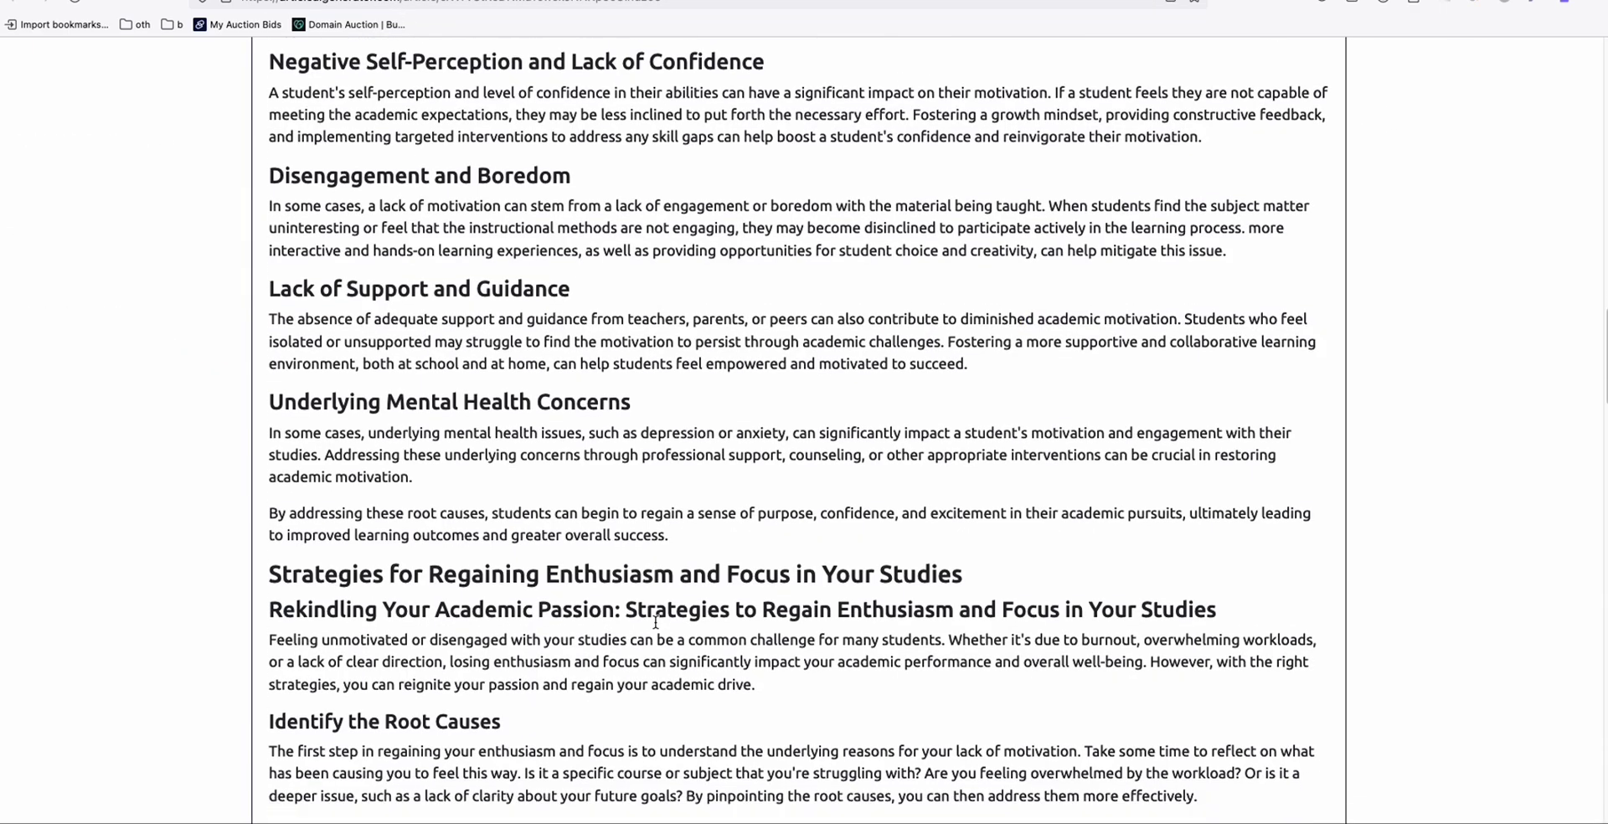
scroll(652, 621, down, 2)
scroll(652, 627, down, 1)
scroll(653, 632, down, 4)
scroll(654, 635, up, 7)
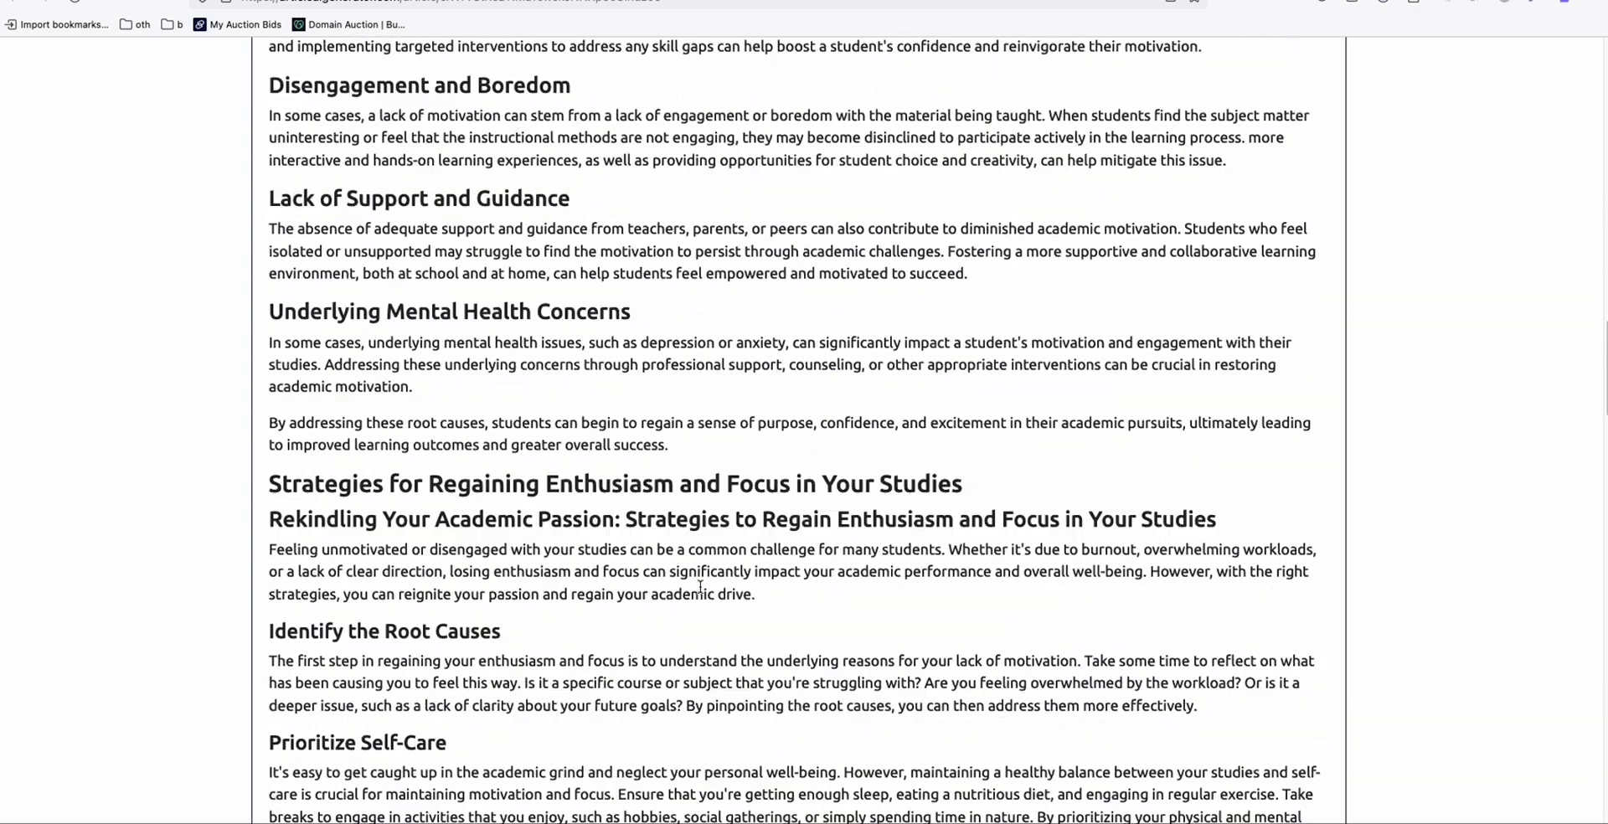
scroll(686, 619, up, 12)
scroll(723, 601, up, 5)
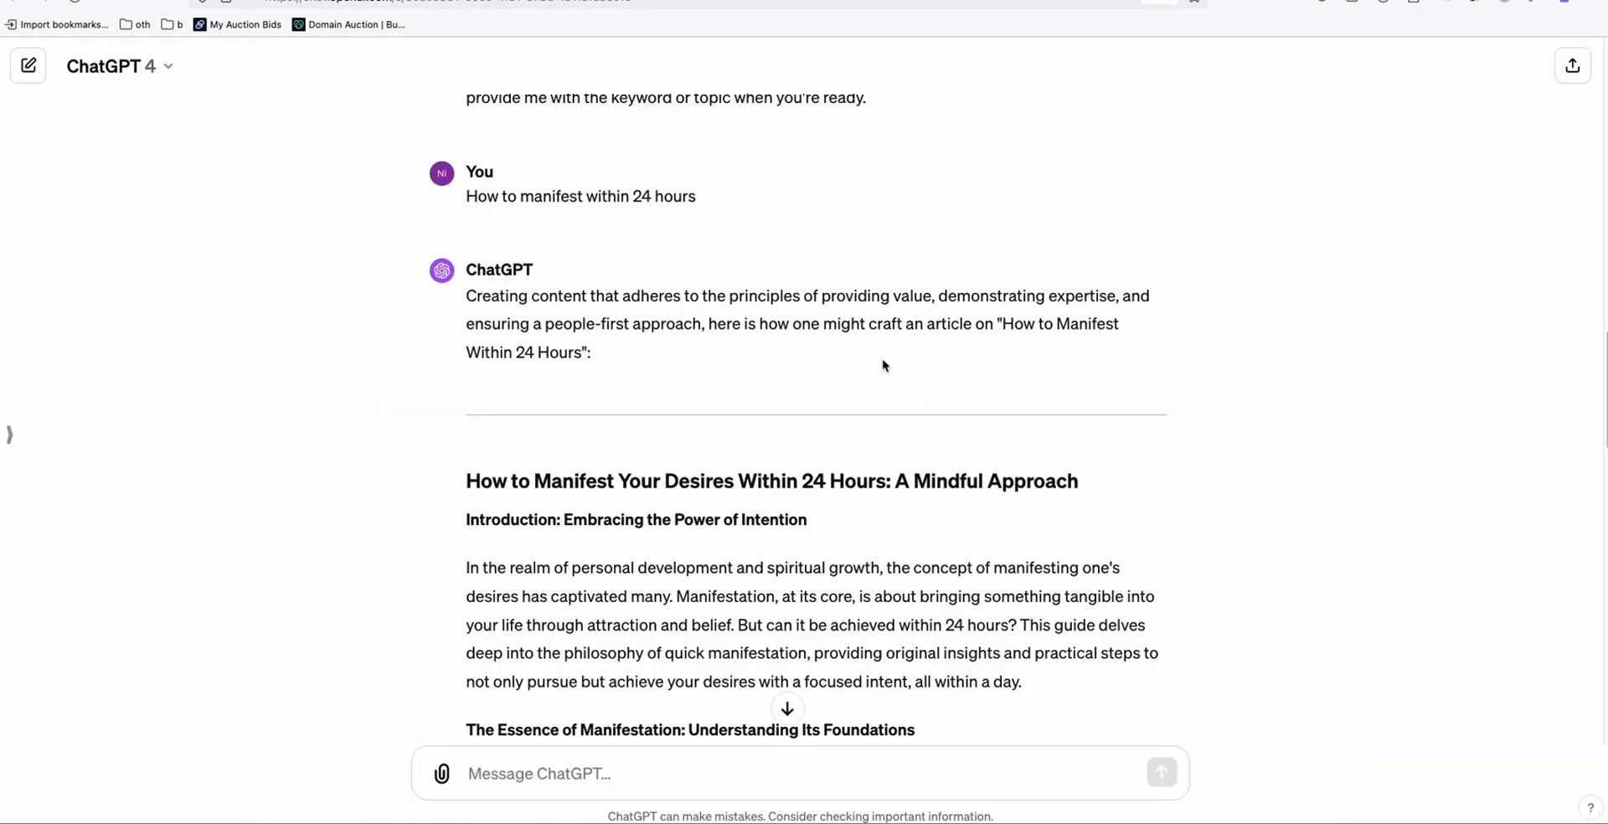
Step: Scroll back up the ChatGPT conversation and highlight the Google E-E-A-T guidance passage
scroll(886, 370, up, 3)
scroll(658, 367, up, 5)
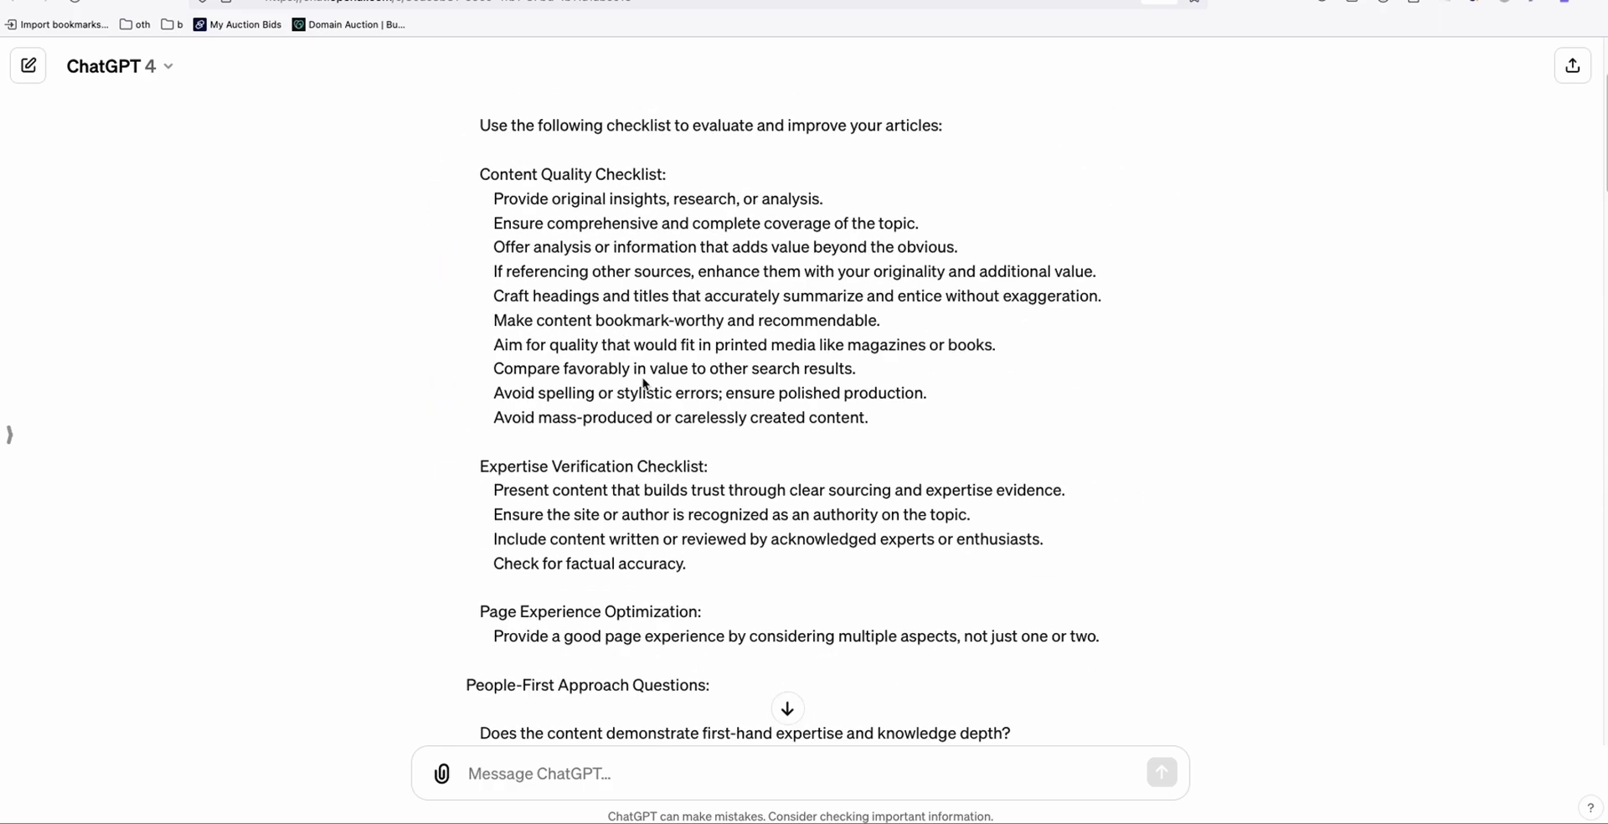
scroll(643, 389, up, 2)
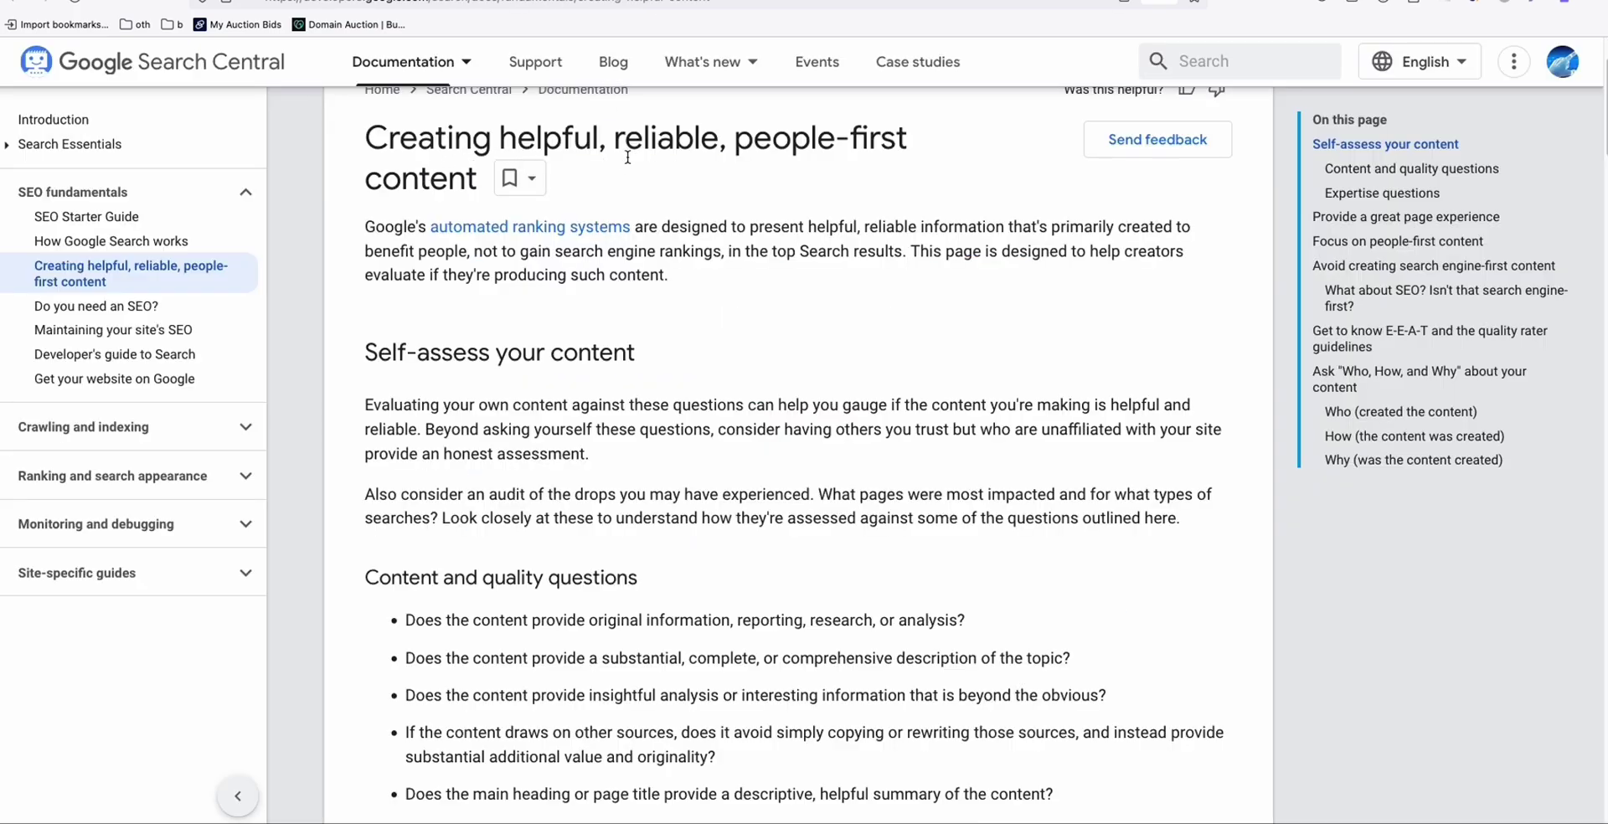
drag(345, 243, 692, 405)
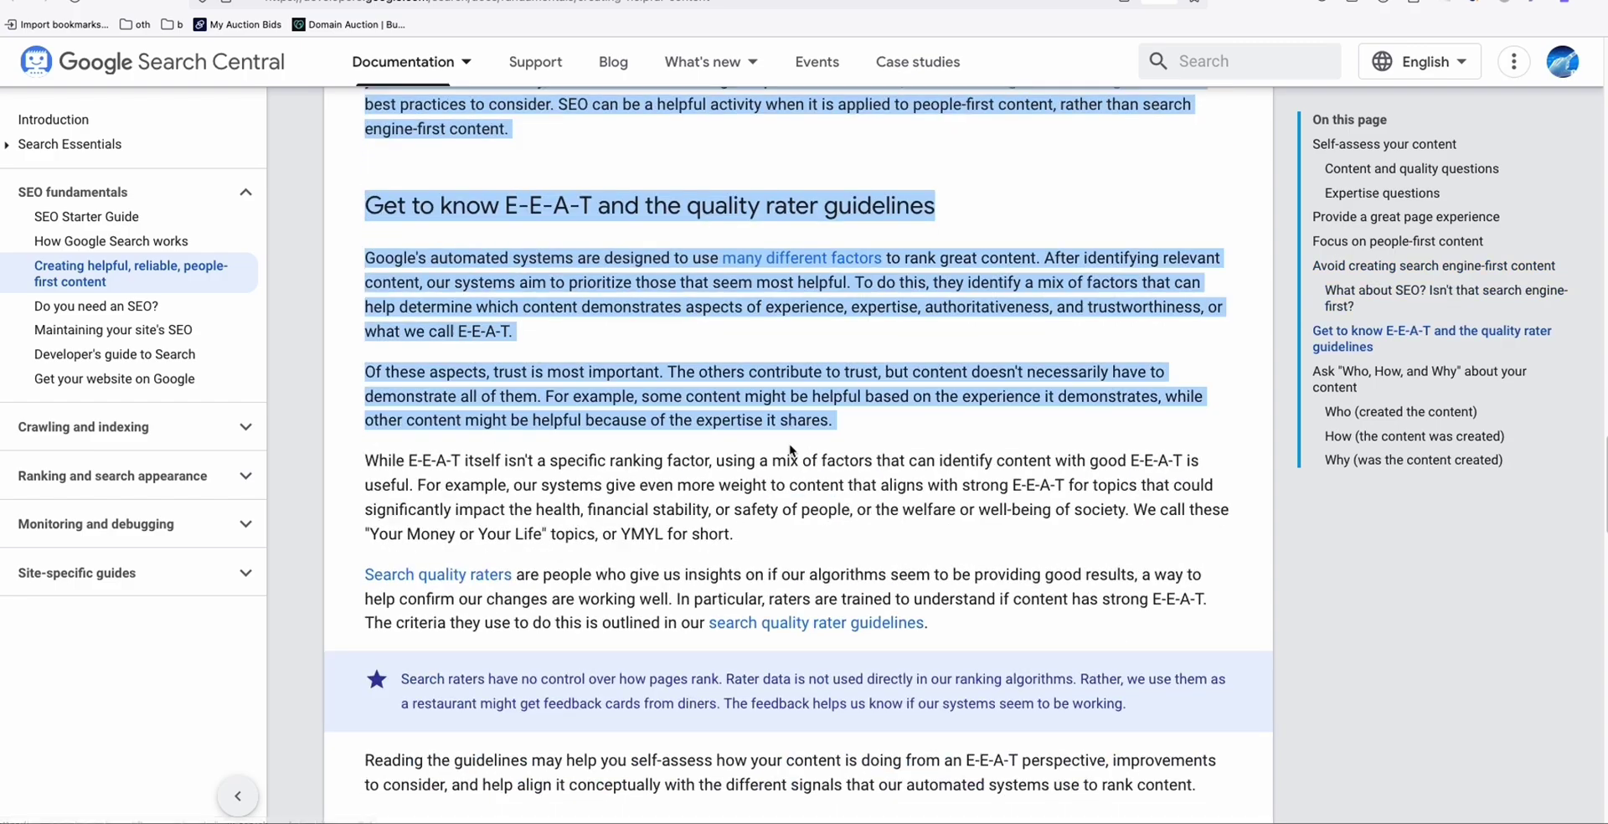
drag(691, 405, 788, 450)
scroll(751, 335, up, 5)
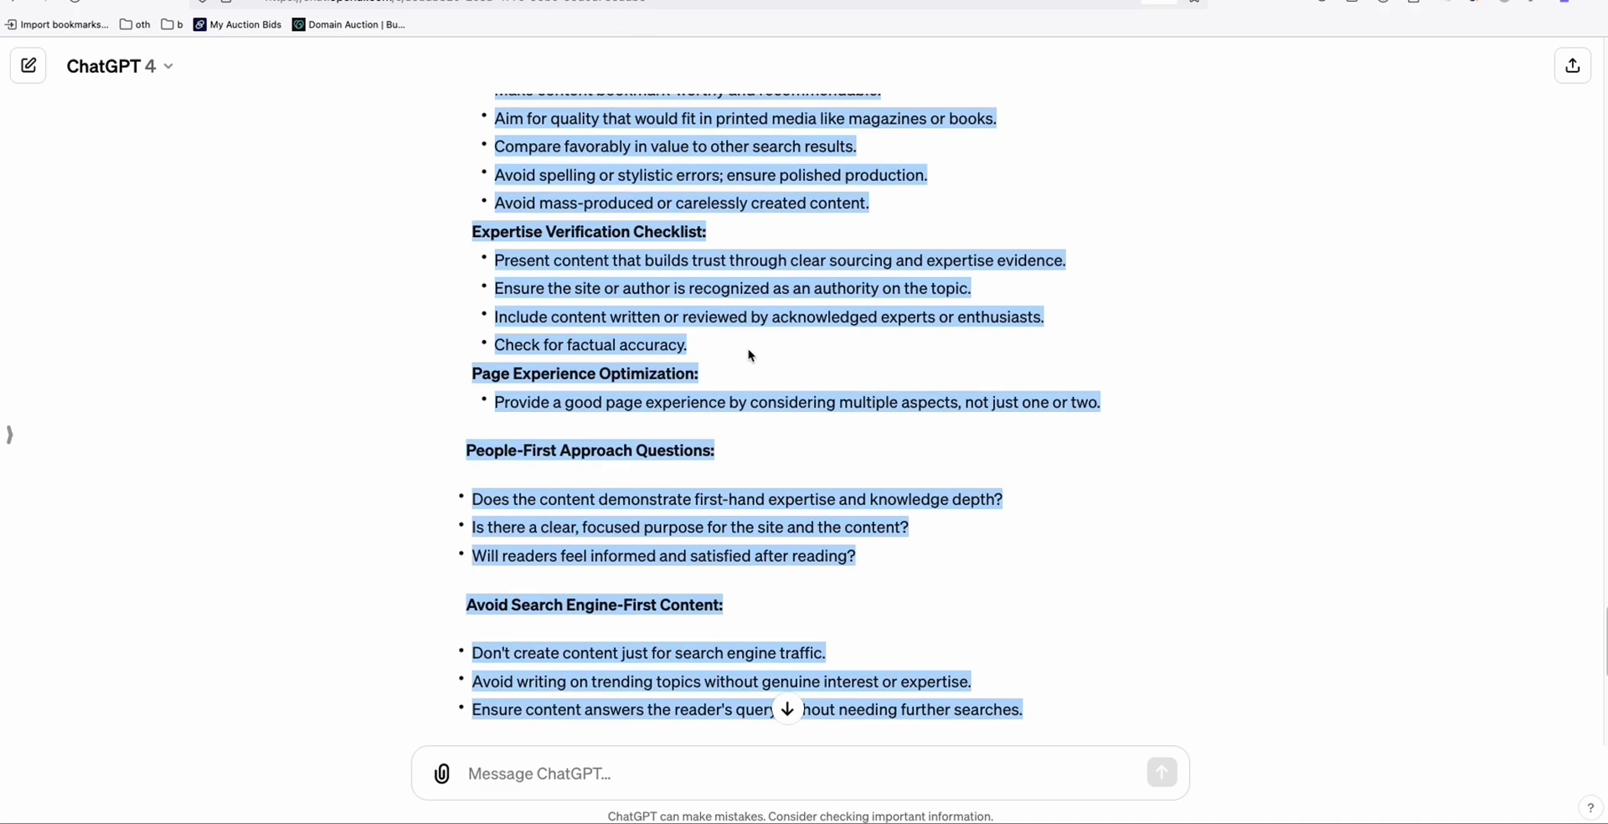
scroll(712, 369, up, 5)
click(712, 369)
Step: Compare the people-first checklist with Google's helpful content guidelines page, ending back in ChatGPT
scroll(732, 385, down, 4)
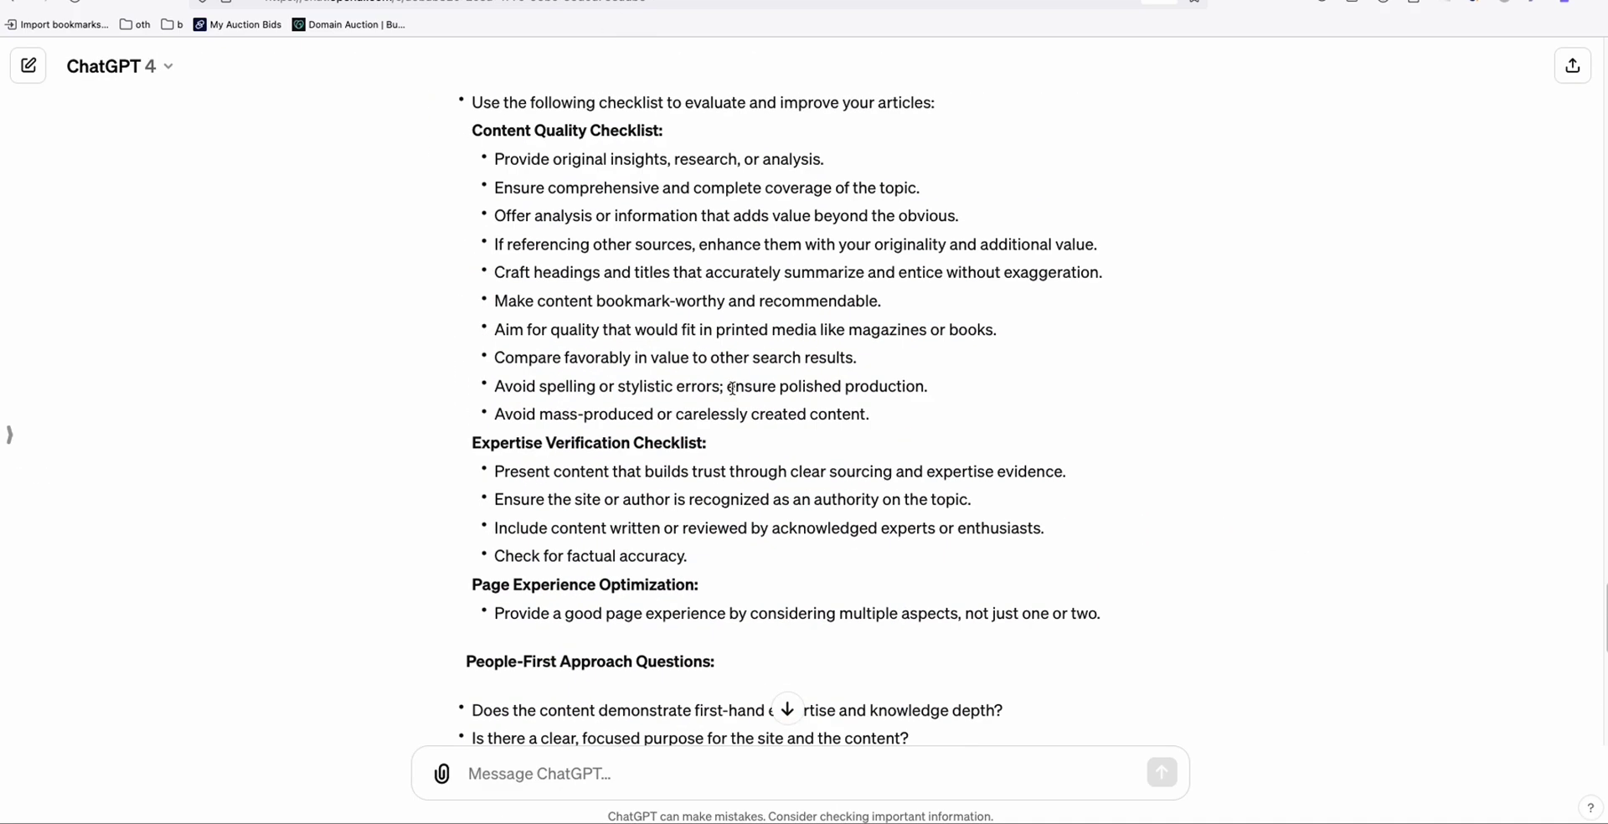
scroll(734, 389, down, 1)
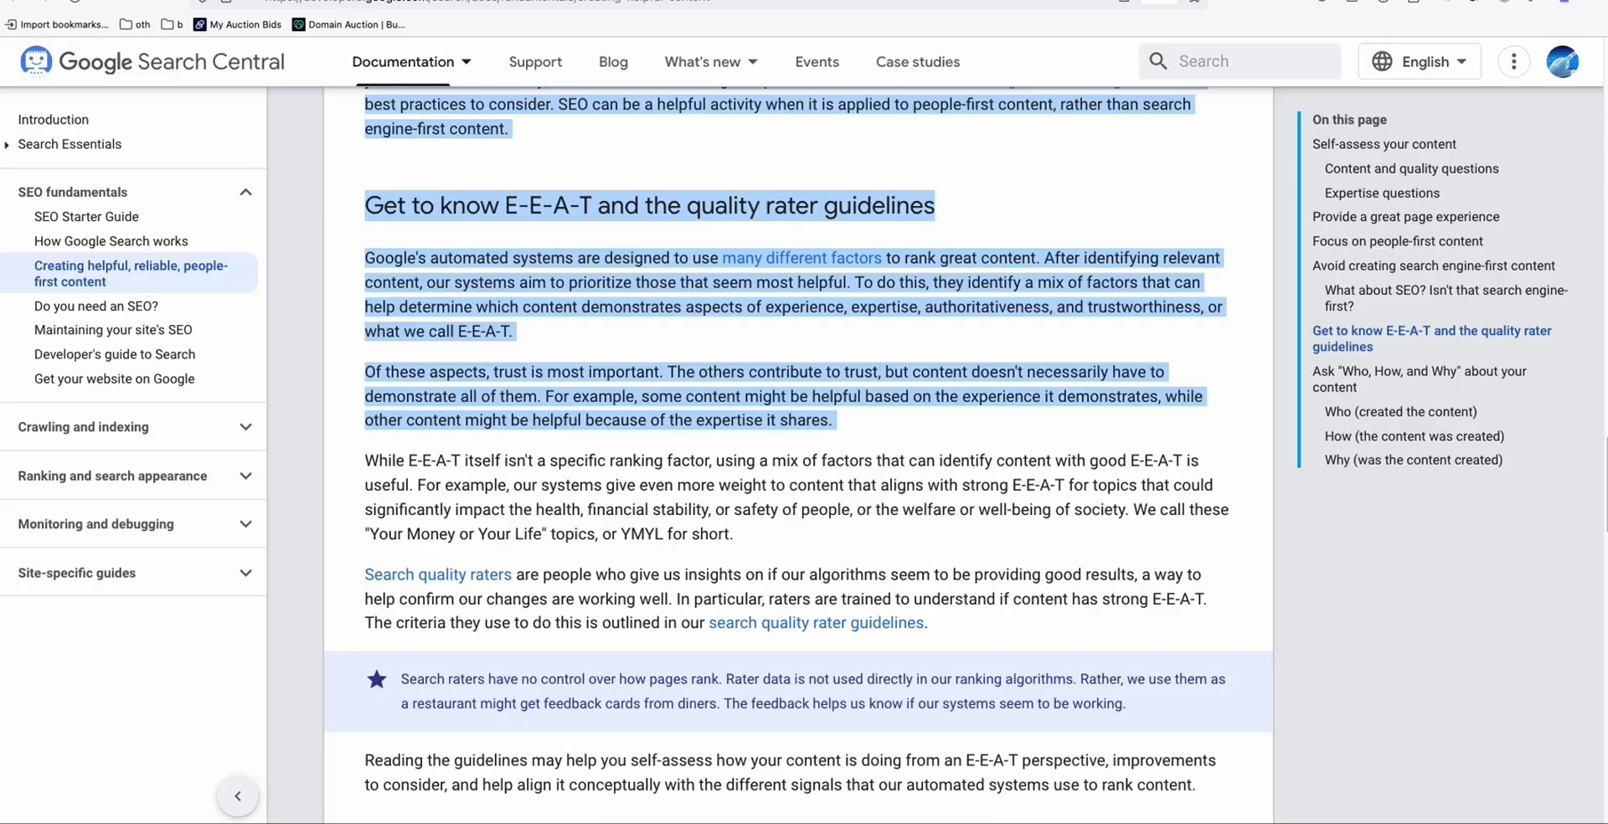
key(ctrl+Tab)
scroll(897, 396, down, 1)
key(ctrl+Tab)
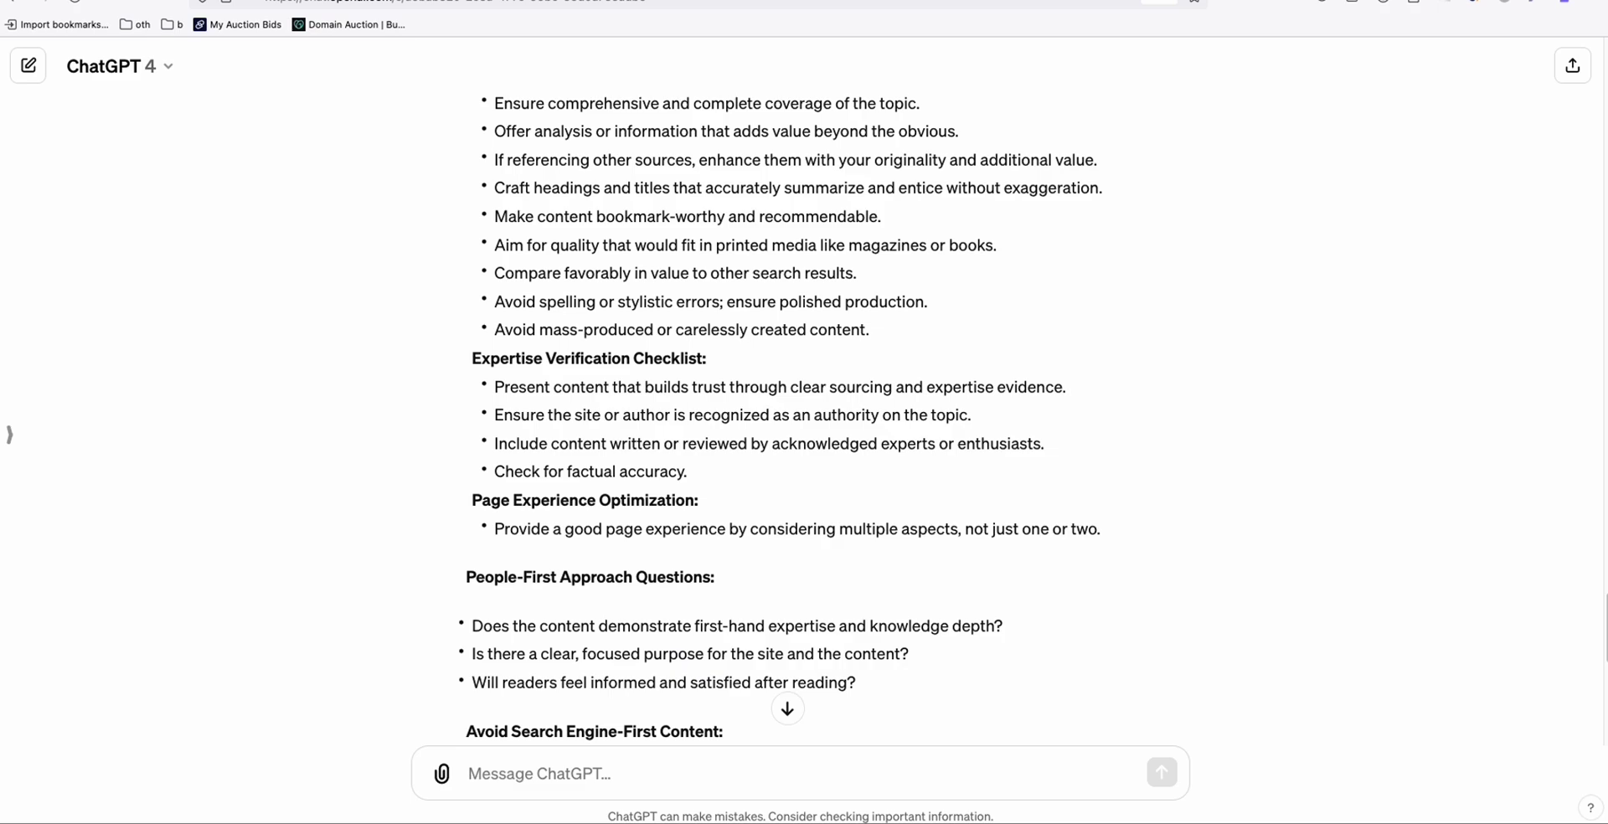